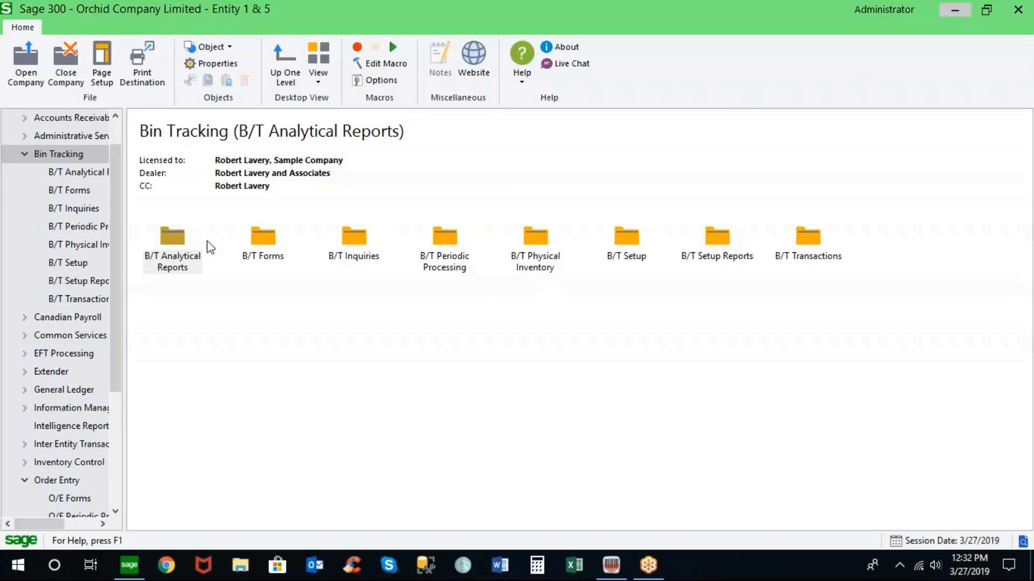
- Open the Bin Tracking setup Options window and maximize it to review the picking method settings
{"action": "left_click", "coordinate": [81, 263]}
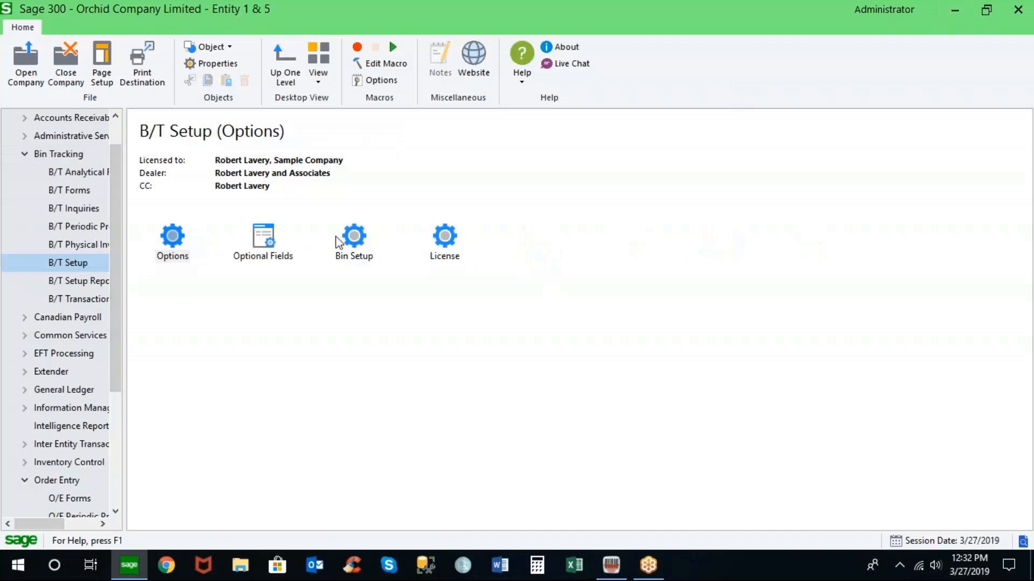
{"action": "left_click", "coordinate": [181, 240]}
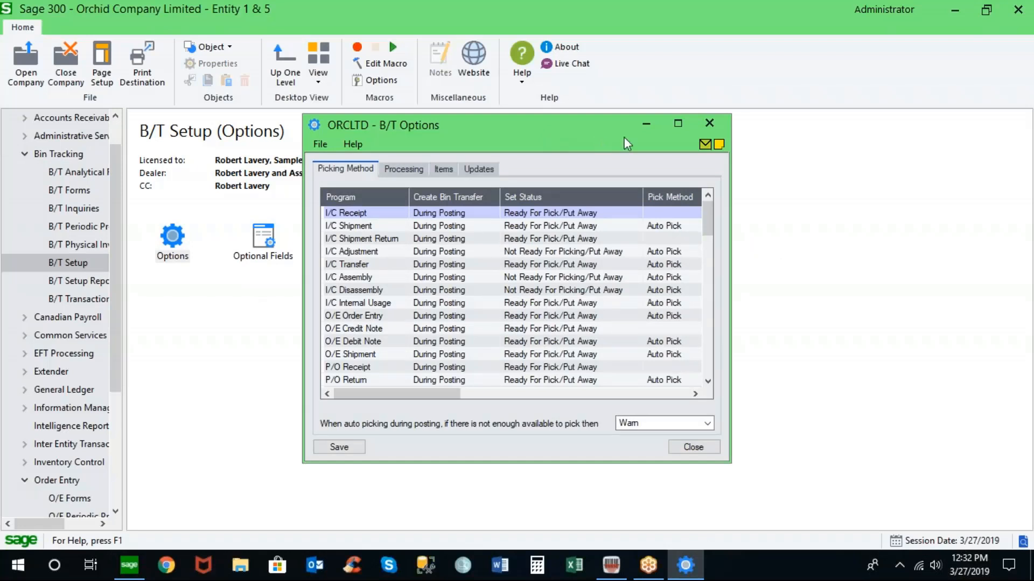
{"action": "left_click", "coordinate": [649, 127]}
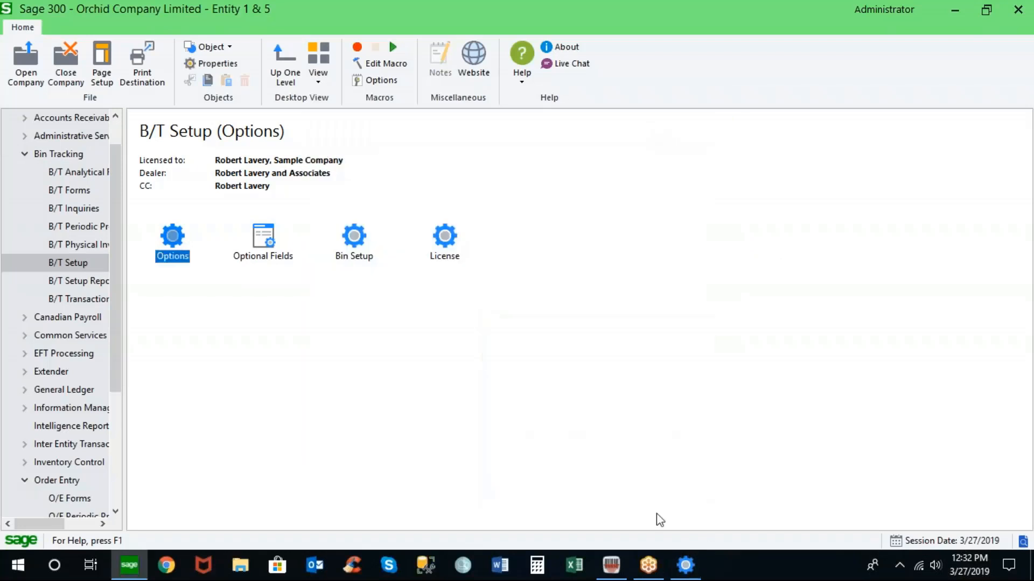
{"action": "left_click", "coordinate": [685, 565]}
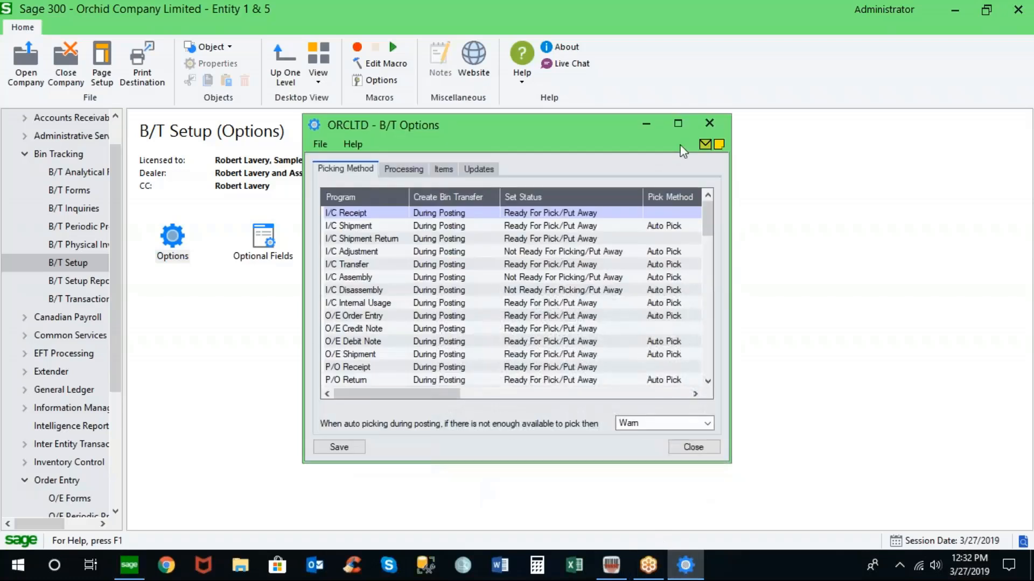
{"action": "left_click", "coordinate": [677, 124]}
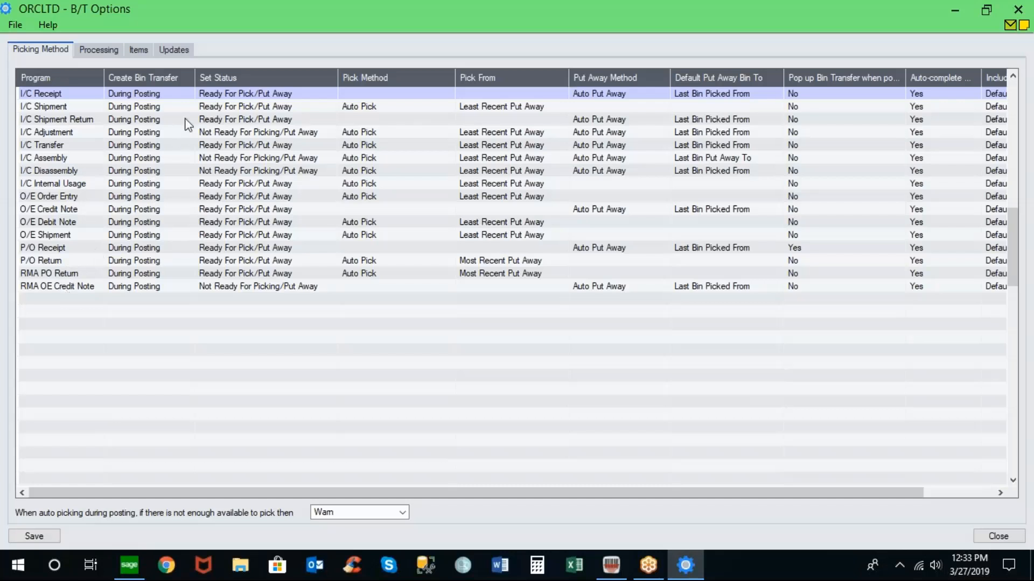
- Cycle the I/C Receipt's Create Bin Transfer option through its choices and back to During Posting
{"action": "left_click", "coordinate": [190, 95]}
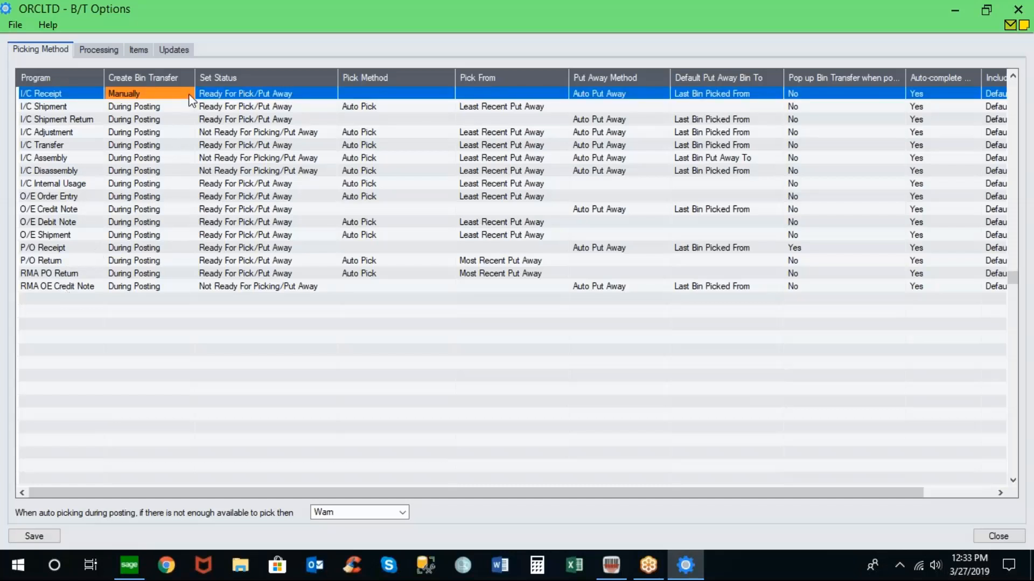
{"action": "left_click", "coordinate": [190, 95]}
{"action": "left_click", "coordinate": [190, 95]}
- Restore the options window and open the last bin transfer, BT000031, from B/T Transactions
{"action": "left_click", "coordinate": [986, 10]}
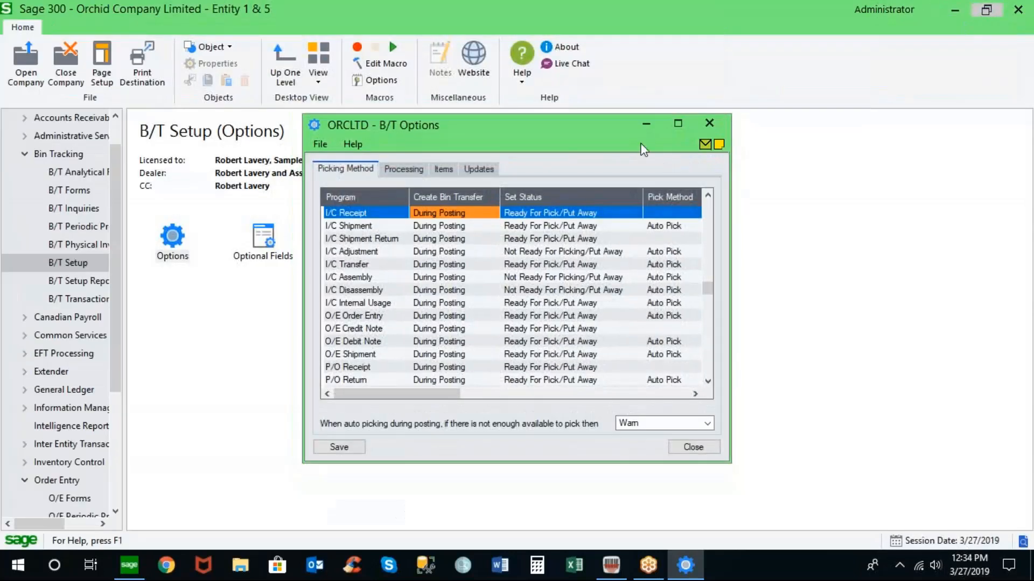
{"action": "left_click_drag", "start_coordinate": [596, 129], "coordinate": [770, 123]}
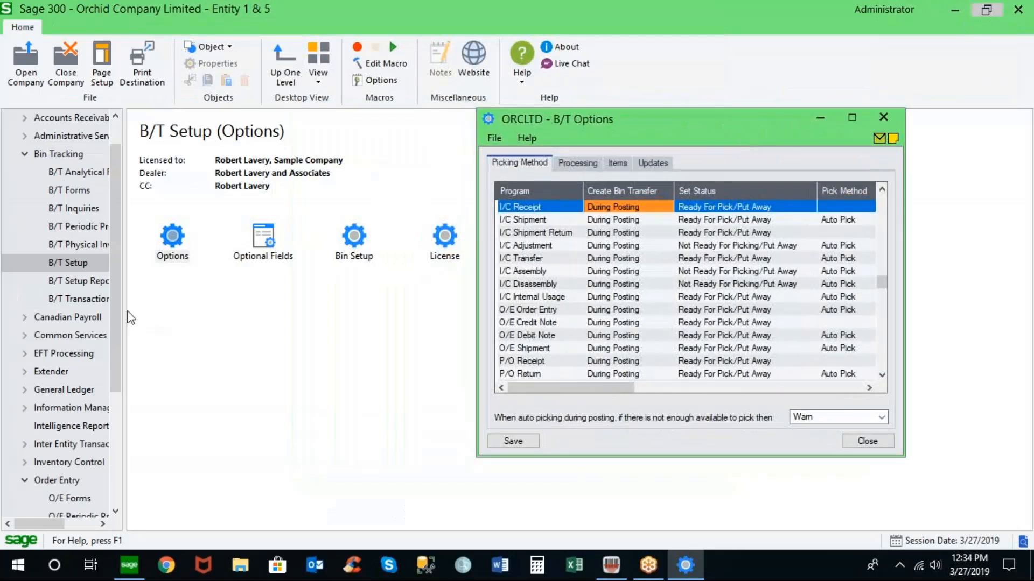
{"action": "left_click", "coordinate": [87, 299]}
{"action": "double_click", "coordinate": [164, 240]}
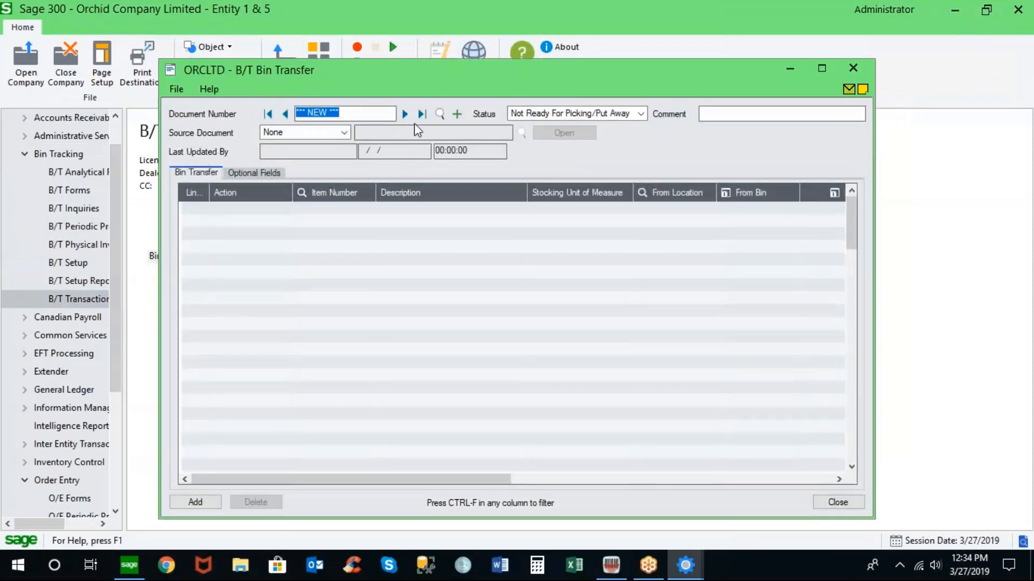
{"action": "left_click", "coordinate": [422, 115]}
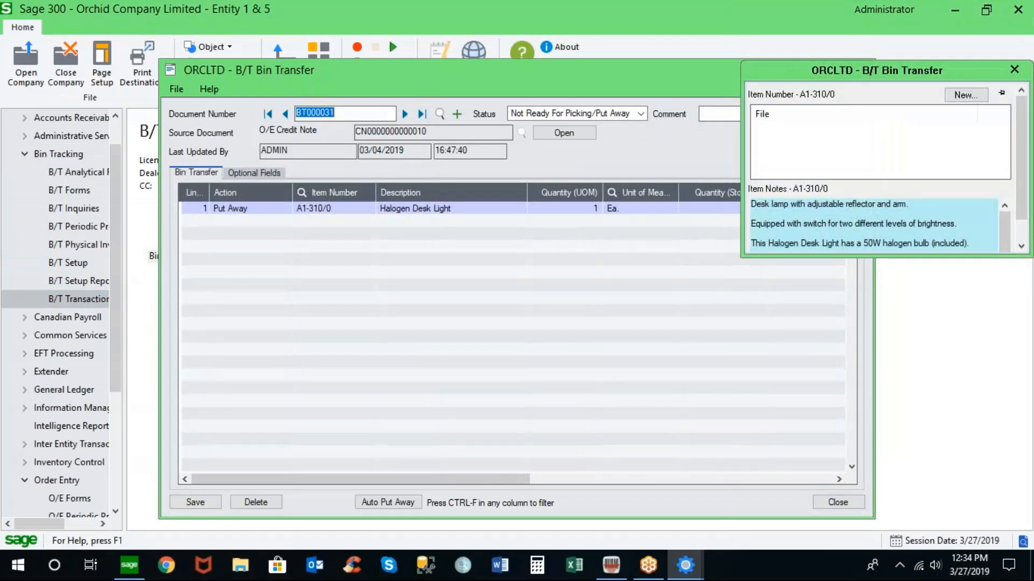
{"action": "left_click_drag", "start_coordinate": [565, 73], "coordinate": [431, 75]}
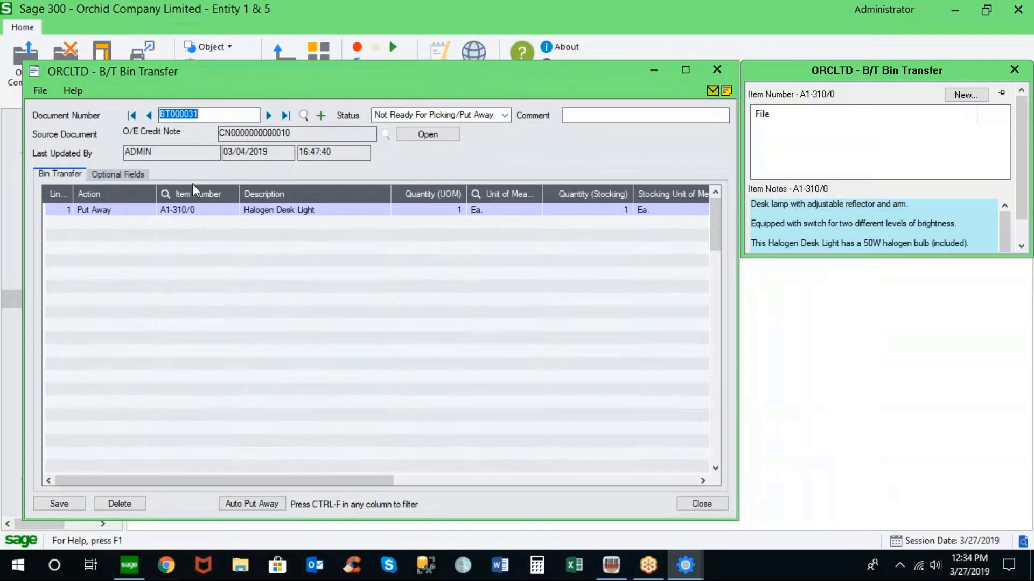
- Review the transfer line's action, item, bin and bin quantities, then close the transfer without saving
{"action": "left_click", "coordinate": [143, 213]}
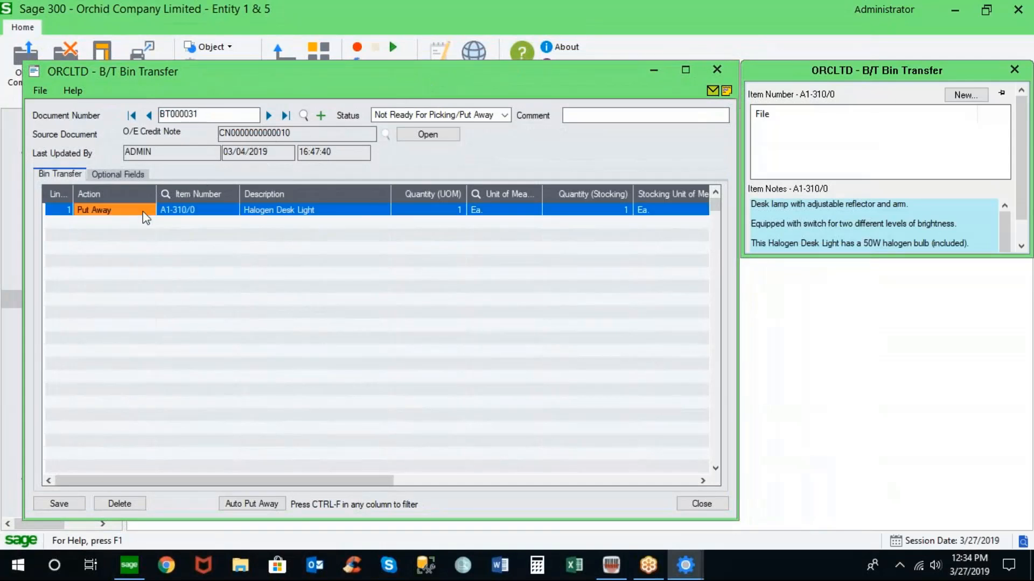
{"action": "left_click", "coordinate": [182, 211]}
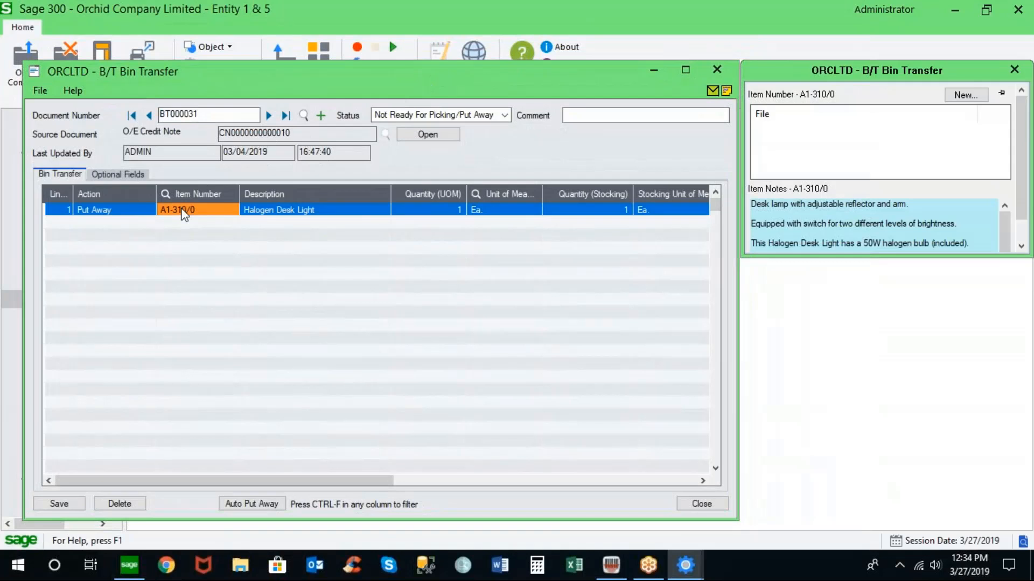
{"action": "left_click_drag", "start_coordinate": [339, 481], "coordinate": [604, 481]}
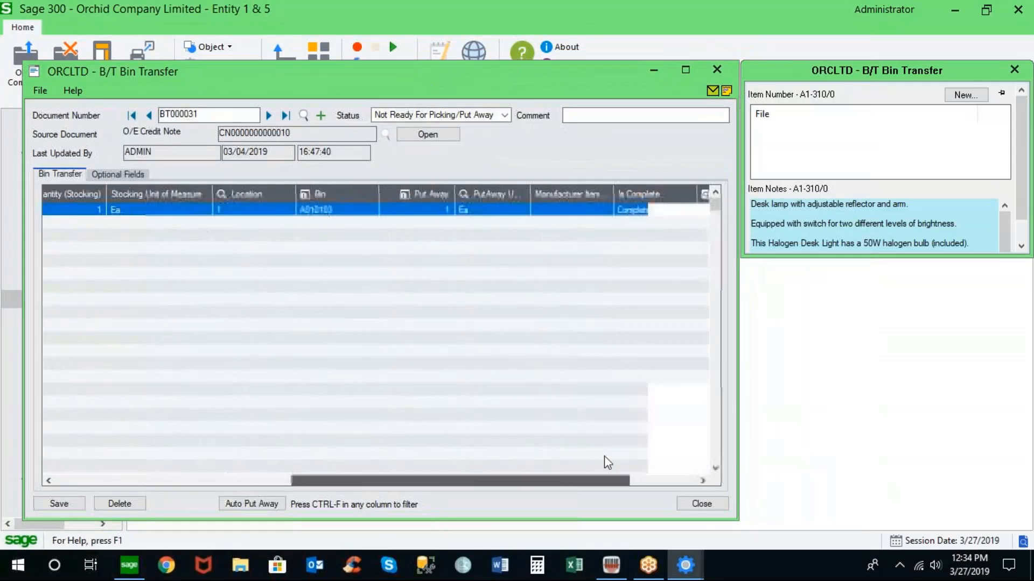
{"action": "left_click", "coordinate": [353, 210]}
{"action": "left_click", "coordinate": [306, 194]}
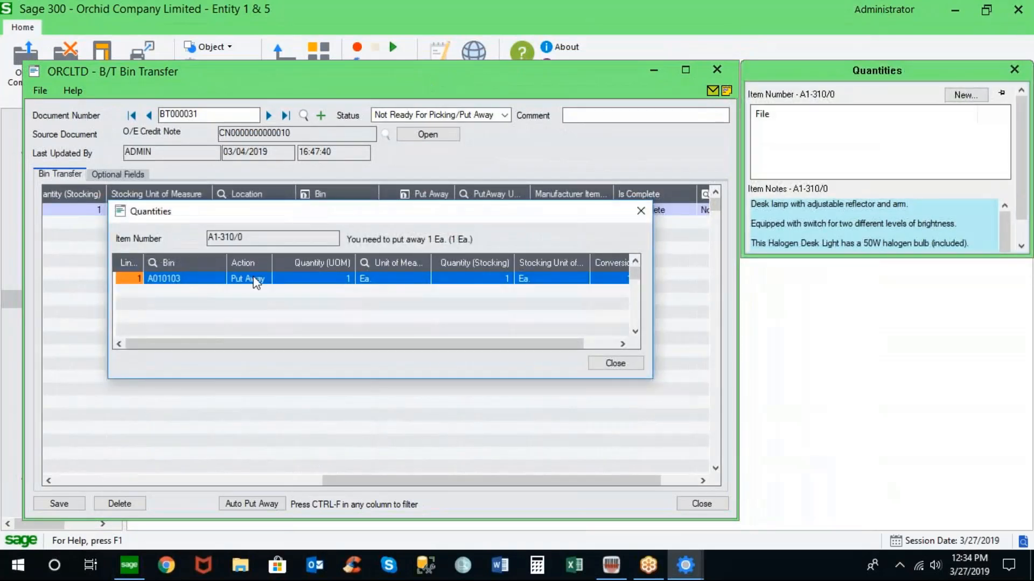
{"action": "left_click", "coordinate": [618, 364]}
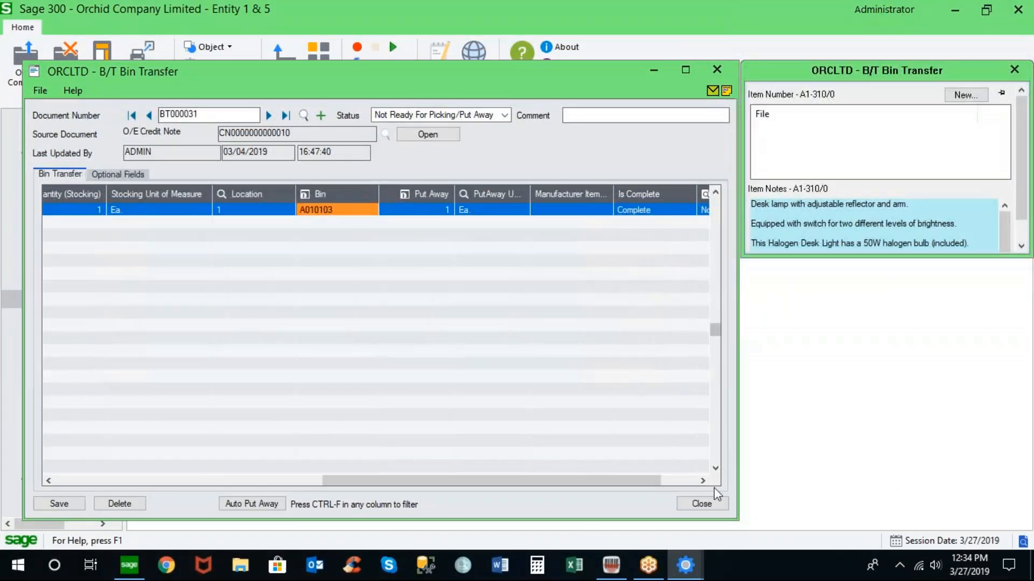
{"action": "left_click", "coordinate": [688, 502]}
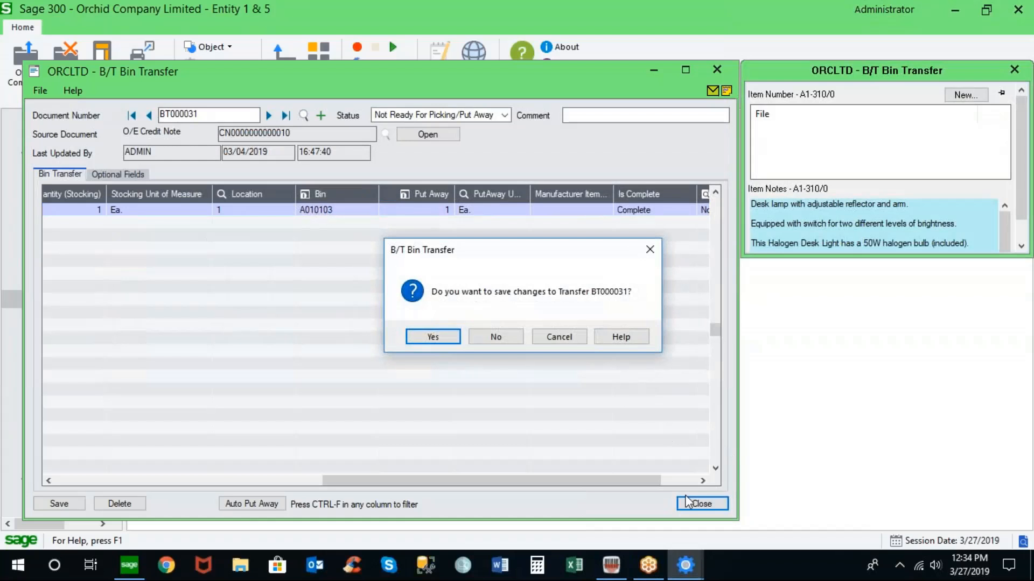
{"action": "left_click", "coordinate": [496, 338]}
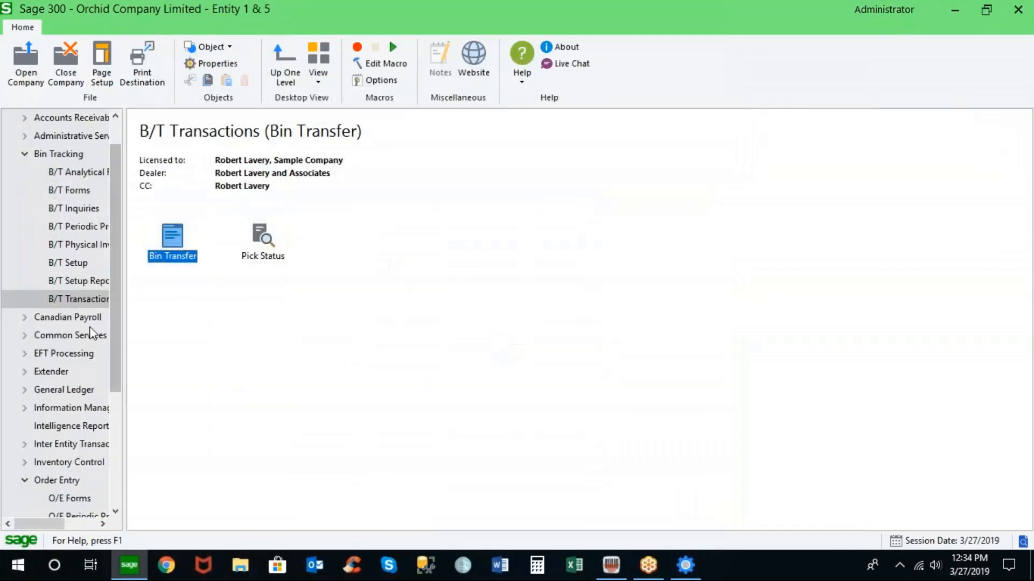
- Open Bin Setup, load location 1, and maximize the bin setup window
{"action": "left_click", "coordinate": [75, 268]}
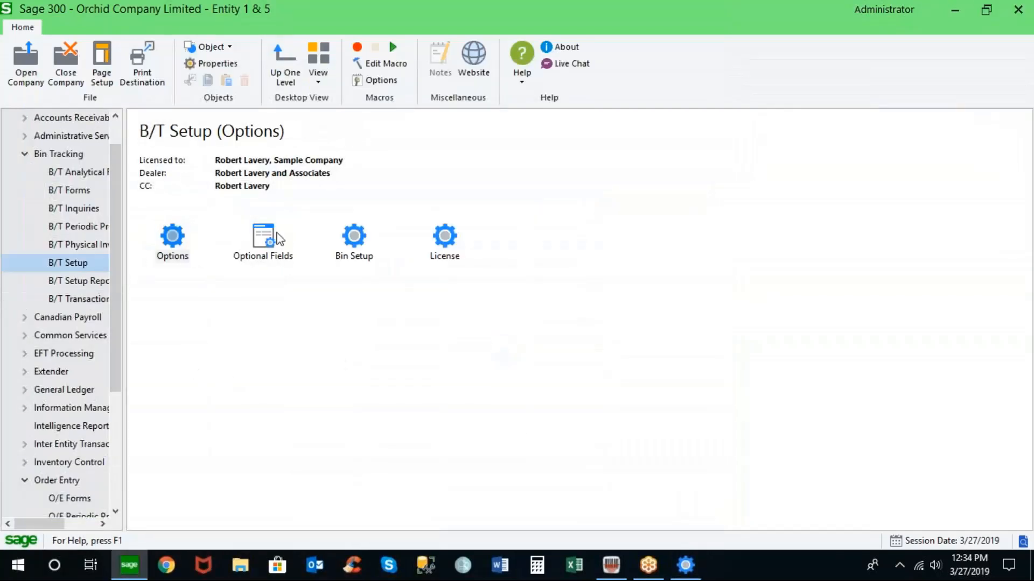
{"action": "left_click", "coordinate": [347, 241]}
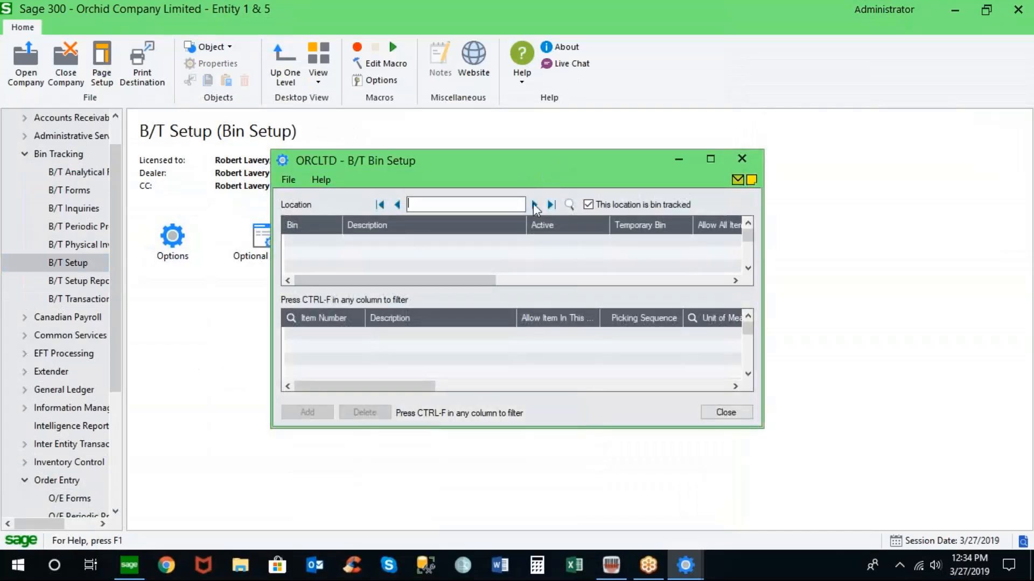
{"action": "left_click", "coordinate": [535, 206]}
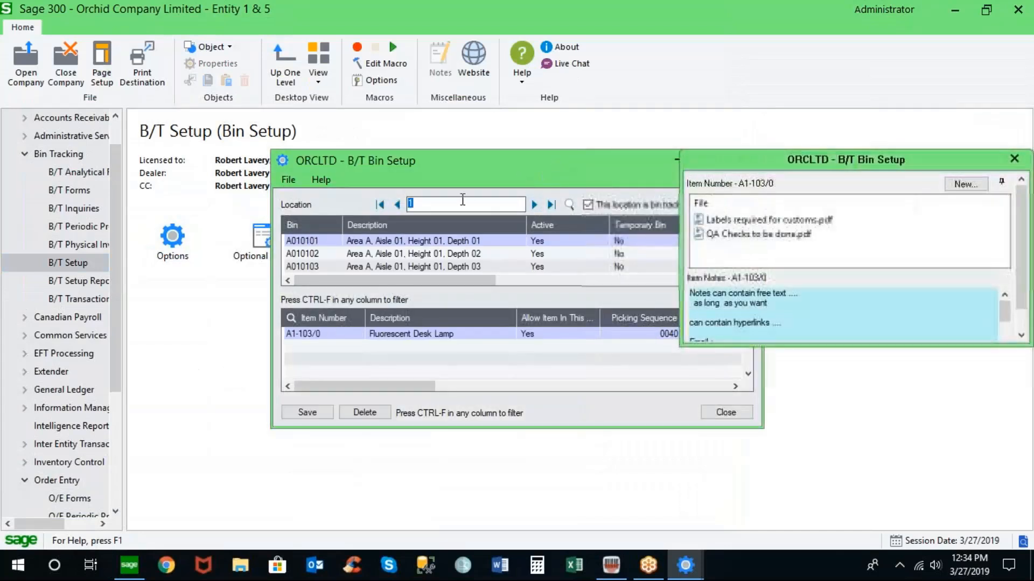
{"action": "left_click_drag", "start_coordinate": [542, 171], "coordinate": [435, 141]}
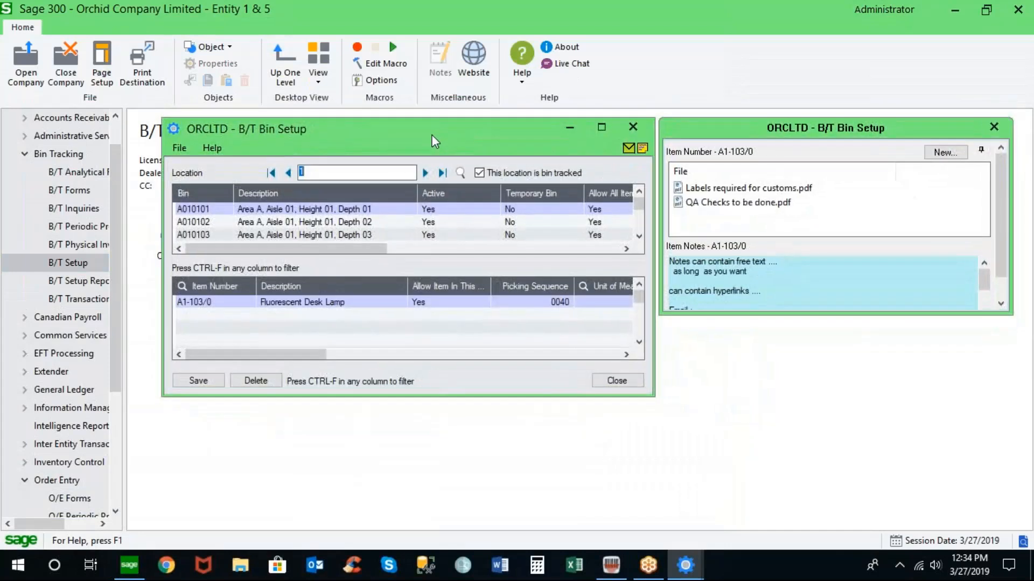
{"action": "left_click", "coordinate": [605, 126]}
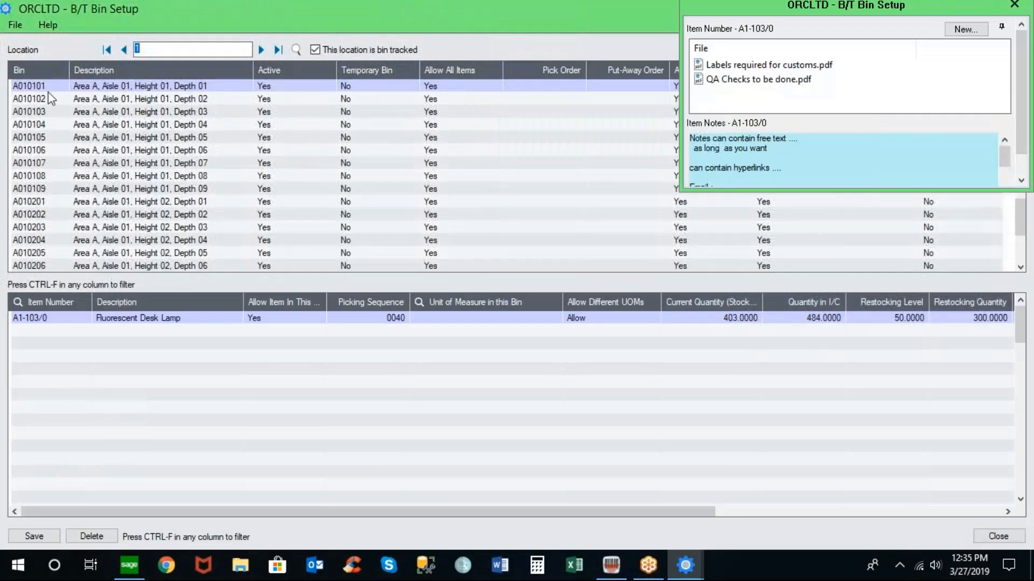
- Select bin A010101 and close the item notes pop-up
{"action": "left_click", "coordinate": [47, 91]}
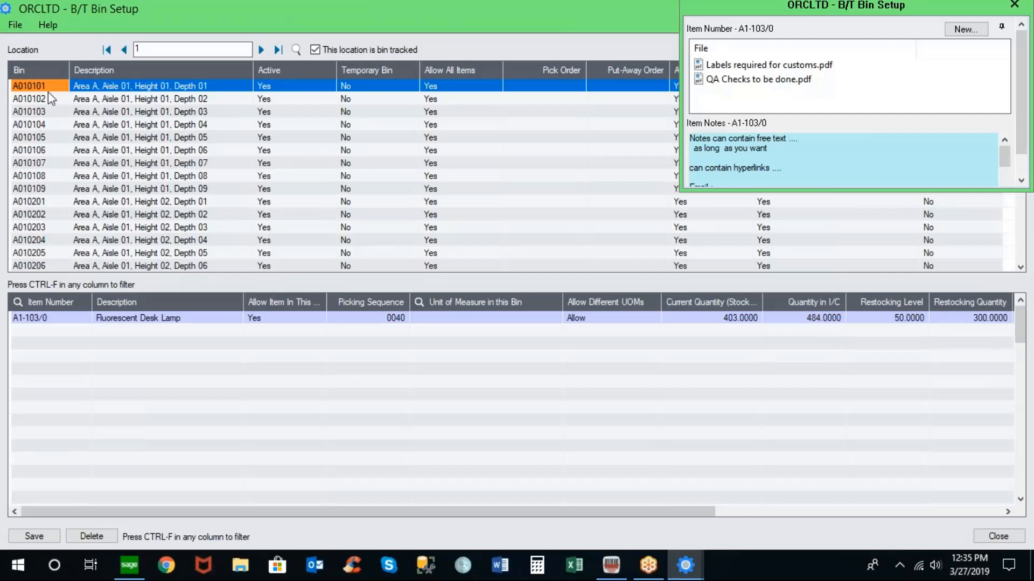
{"action": "left_click", "coordinate": [107, 86]}
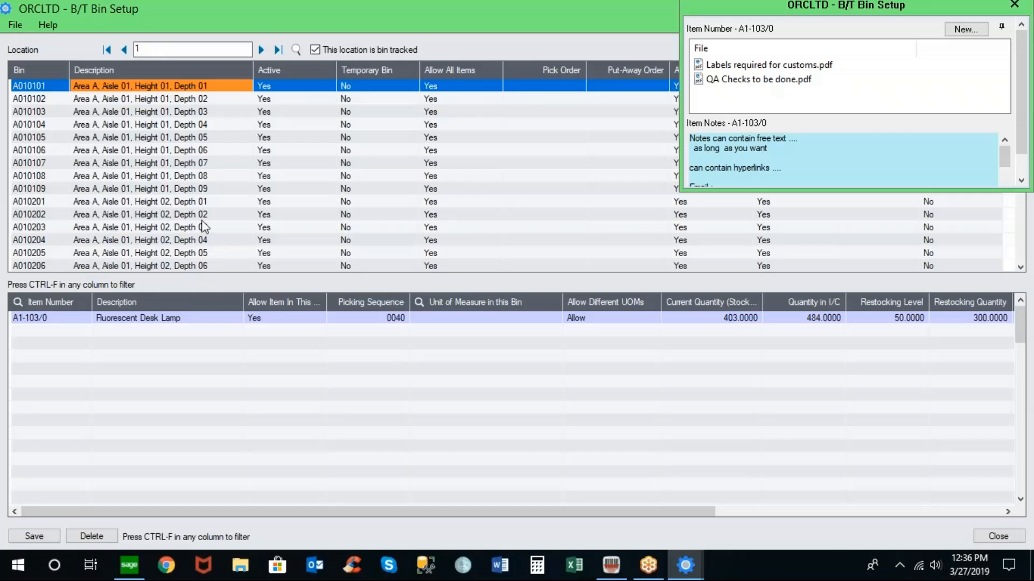
{"action": "left_click", "coordinate": [1015, 6]}
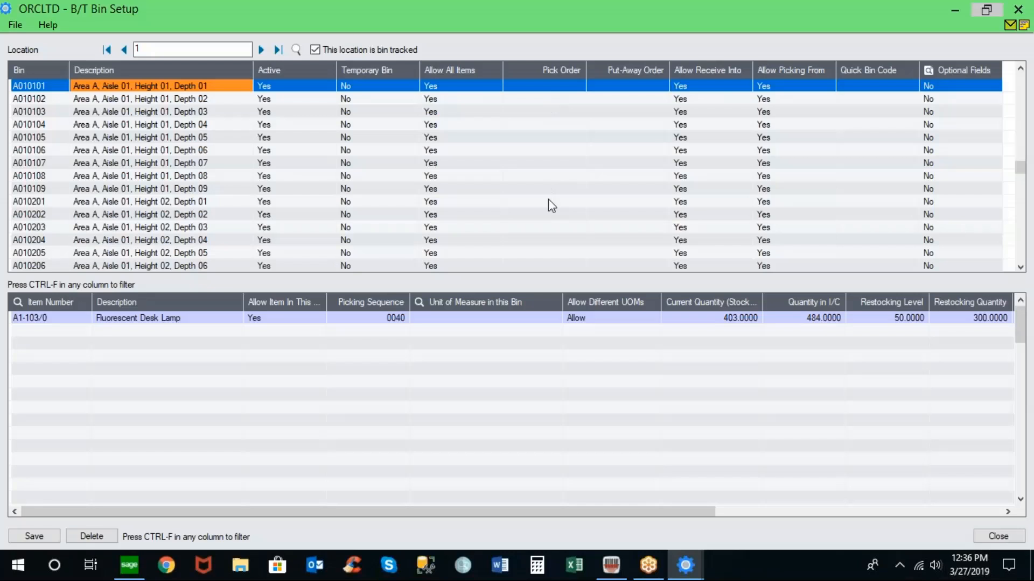
- Examine the bin item's quantity, restocking and serial-number columns across the item grid
{"action": "left_click", "coordinate": [69, 320]}
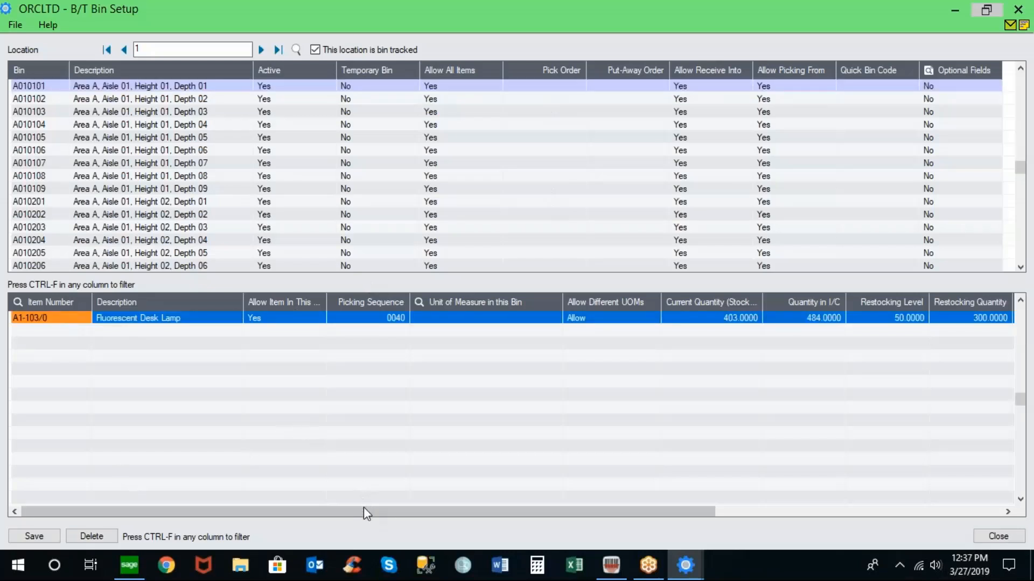
{"action": "left_click_drag", "start_coordinate": [363, 508], "coordinate": [541, 511]}
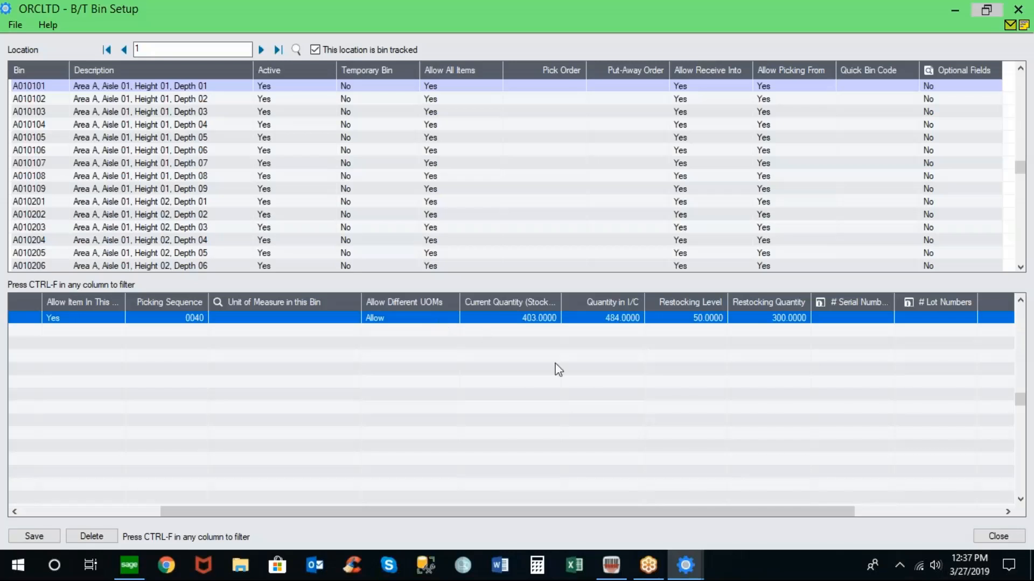
{"action": "left_click", "coordinate": [612, 318]}
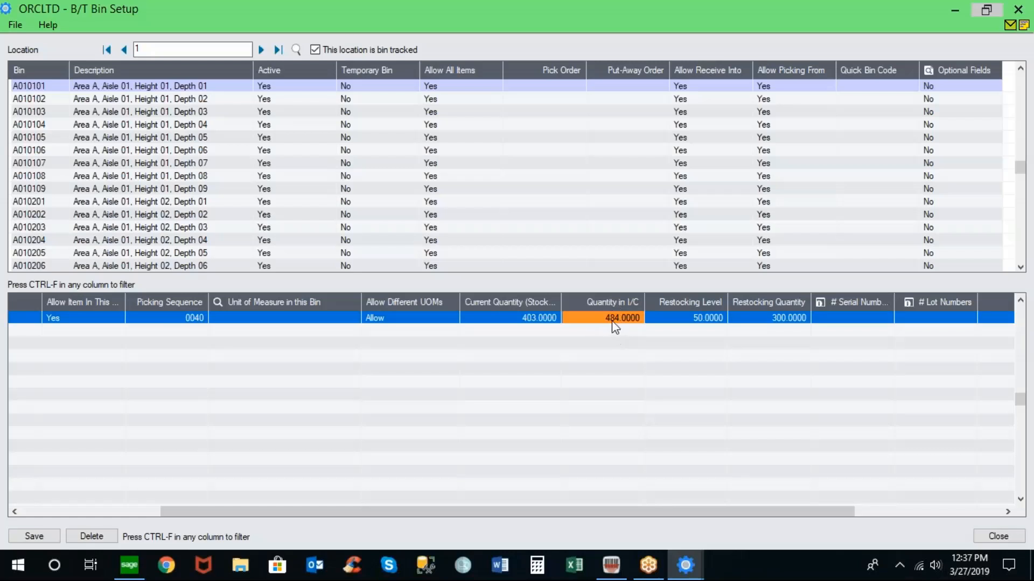
{"action": "left_click", "coordinate": [544, 322]}
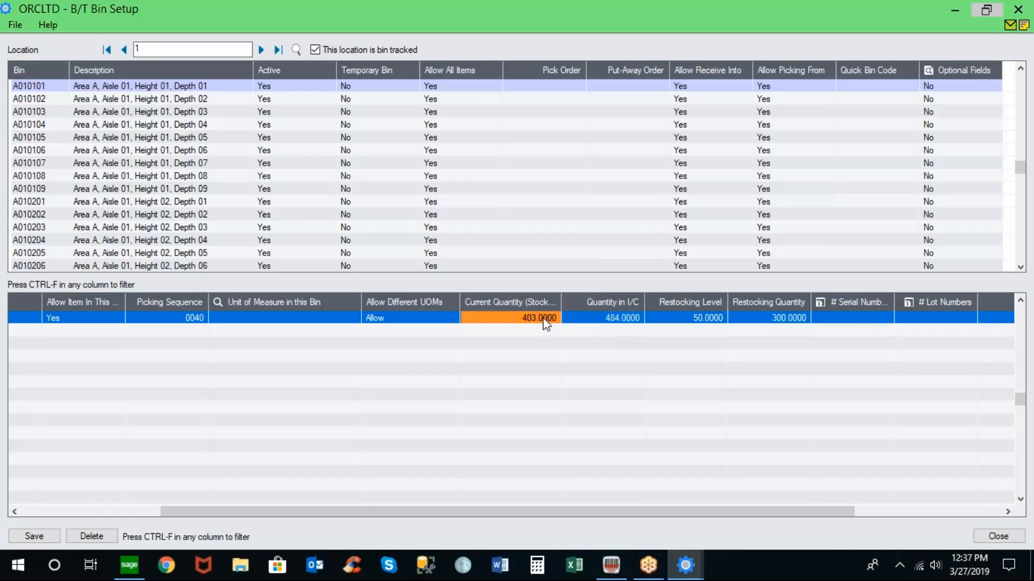
{"action": "left_click", "coordinate": [679, 320]}
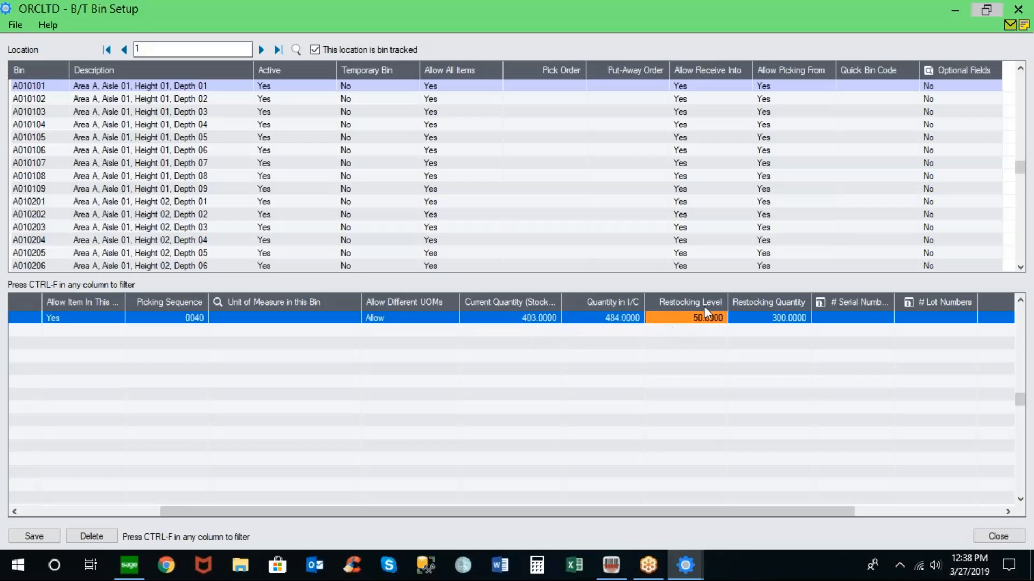
{"action": "left_click", "coordinate": [756, 321]}
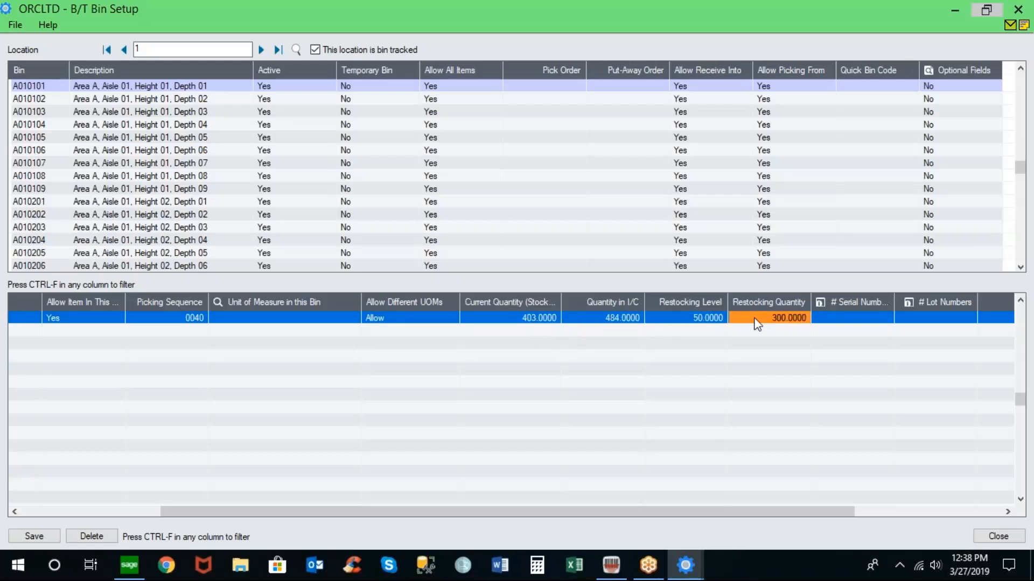
{"action": "left_click", "coordinate": [851, 300]}
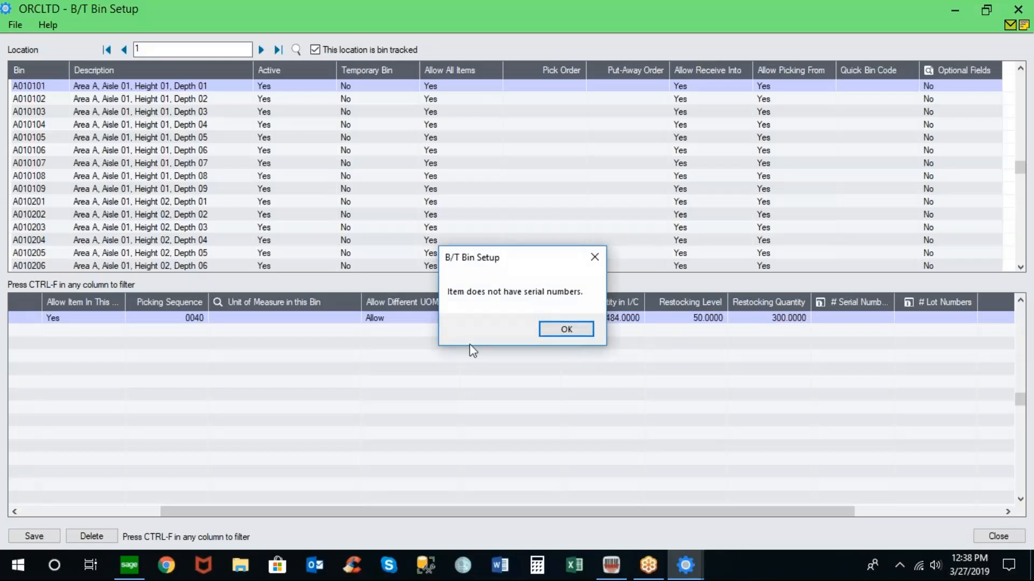
{"action": "left_click", "coordinate": [565, 329]}
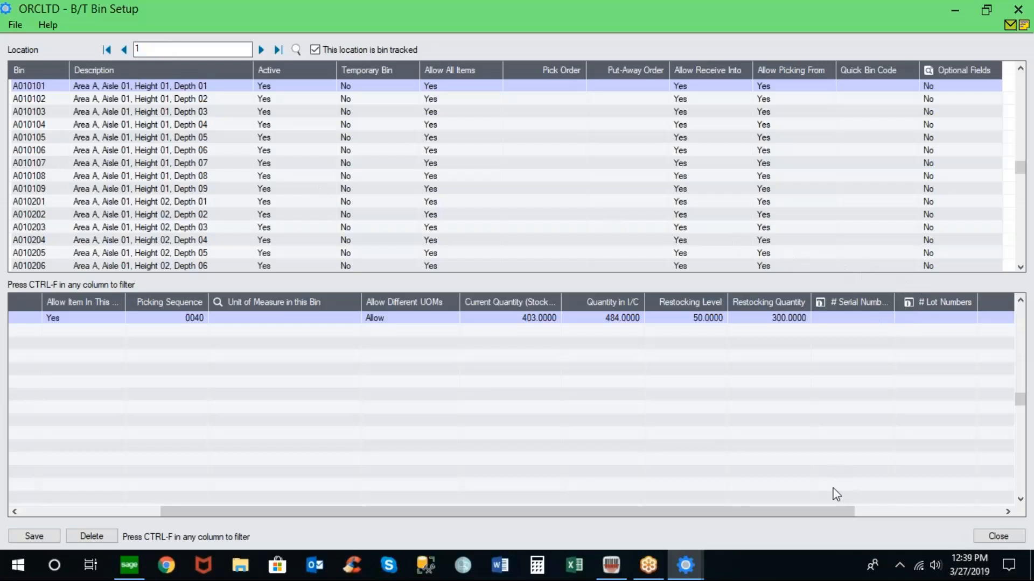
{"action": "left_click_drag", "start_coordinate": [828, 511], "coordinate": [975, 509]}
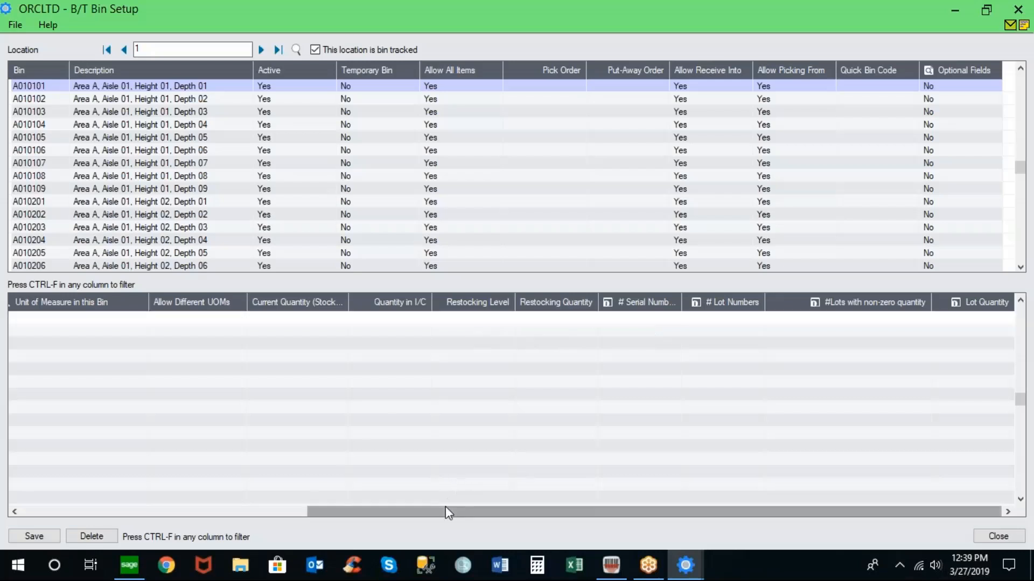
- Close the Bin Setup window
{"action": "left_click_drag", "start_coordinate": [445, 509], "coordinate": [134, 482]}
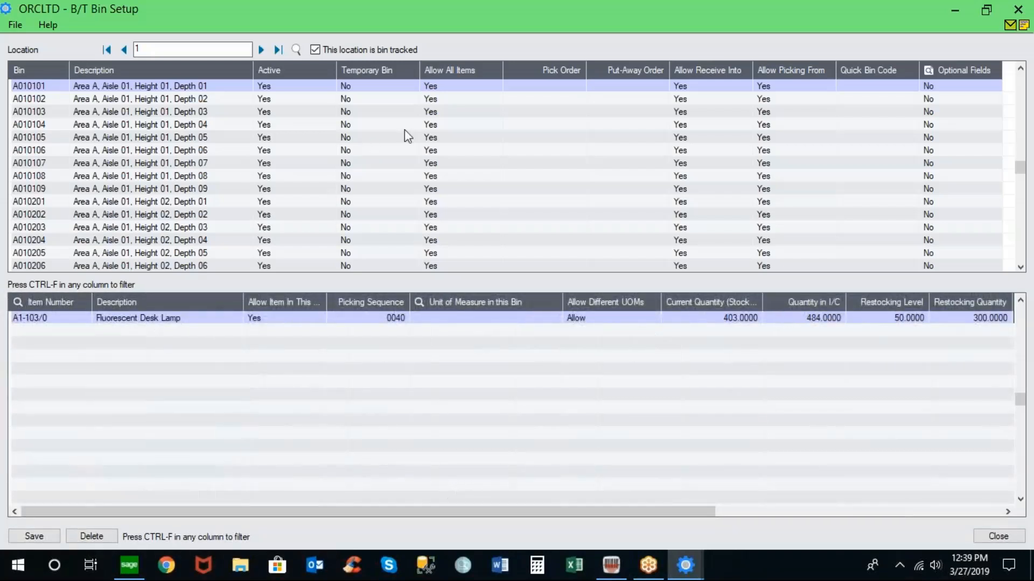
{"action": "left_click", "coordinate": [1023, 10]}
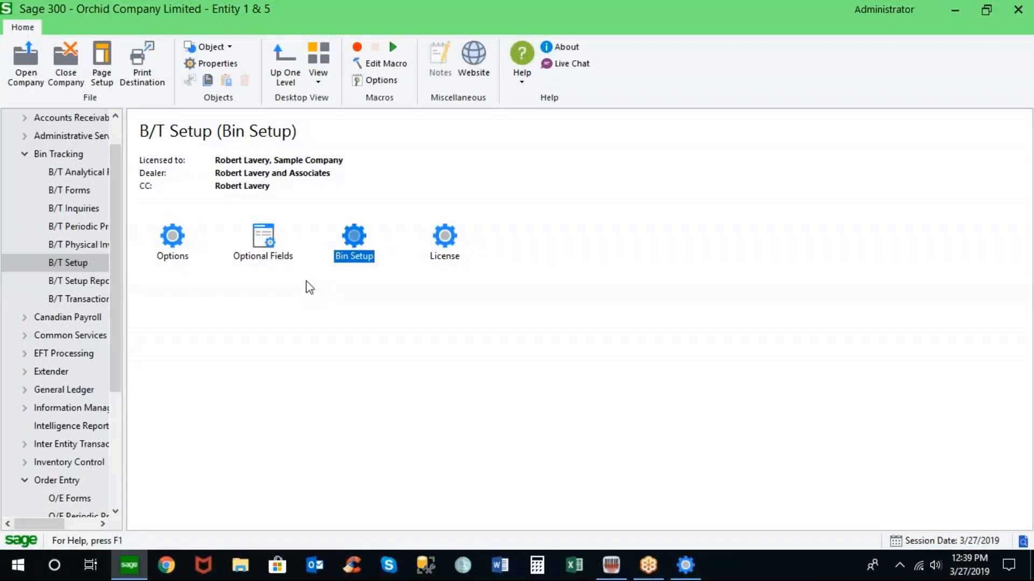
{"action": "left_click", "coordinate": [89, 246]}
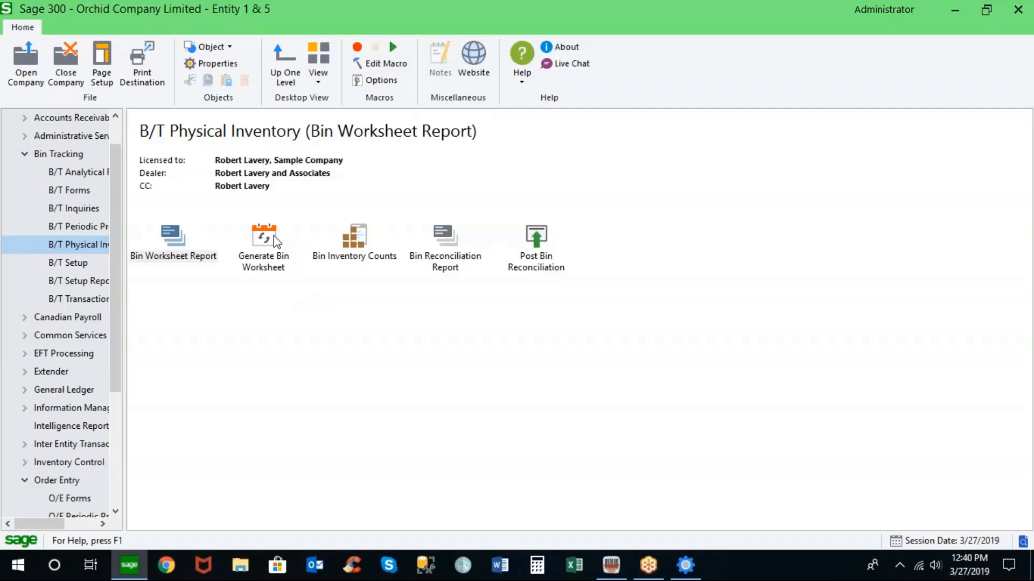
{"action": "left_click", "coordinate": [96, 300]}
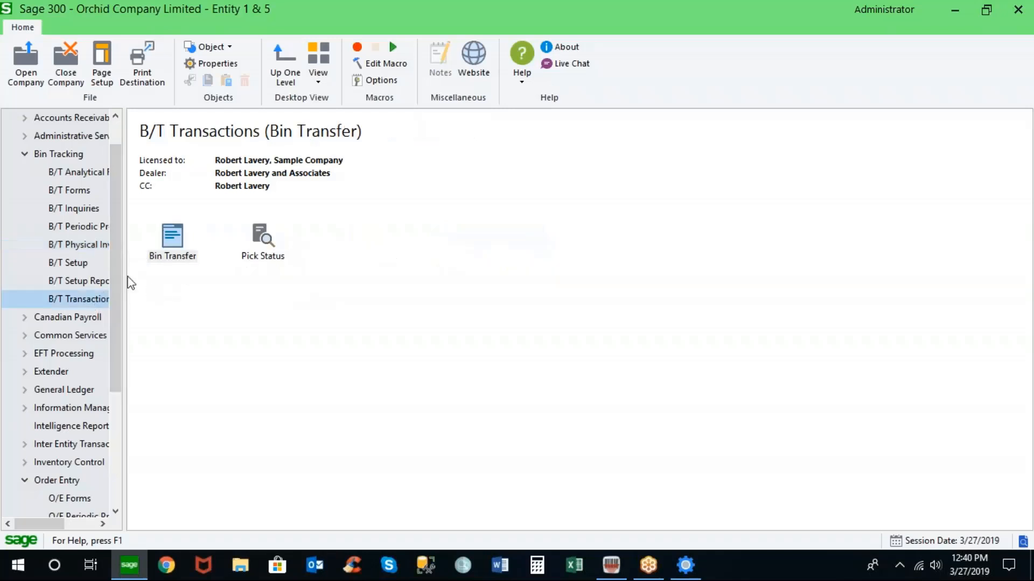
{"action": "double_click", "coordinate": [172, 237]}
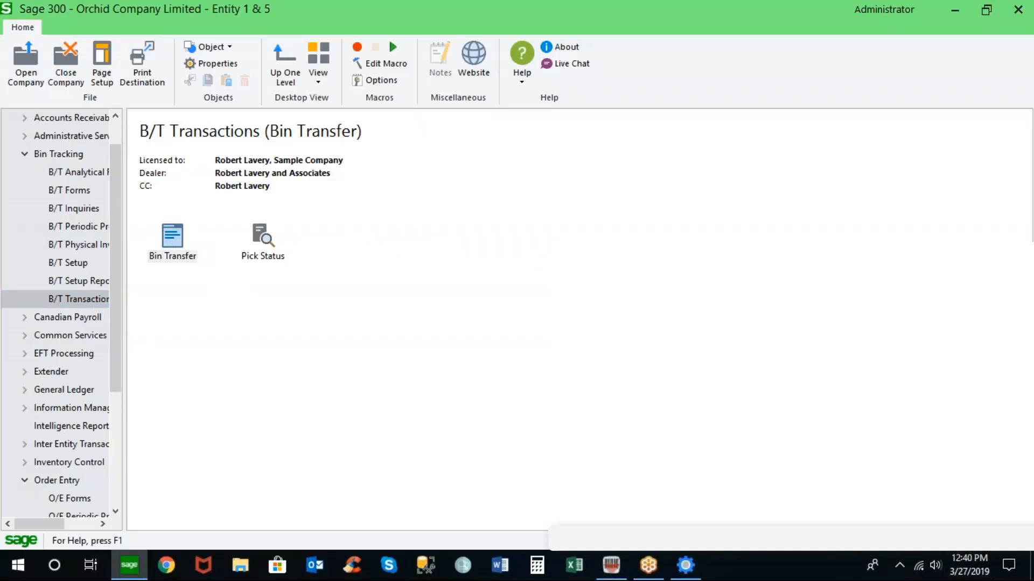
- Open the Bin Tracking Options from B/T Setup and maximize the options window
{"action": "left_click", "coordinate": [68, 262]}
{"action": "double_click", "coordinate": [170, 243]}
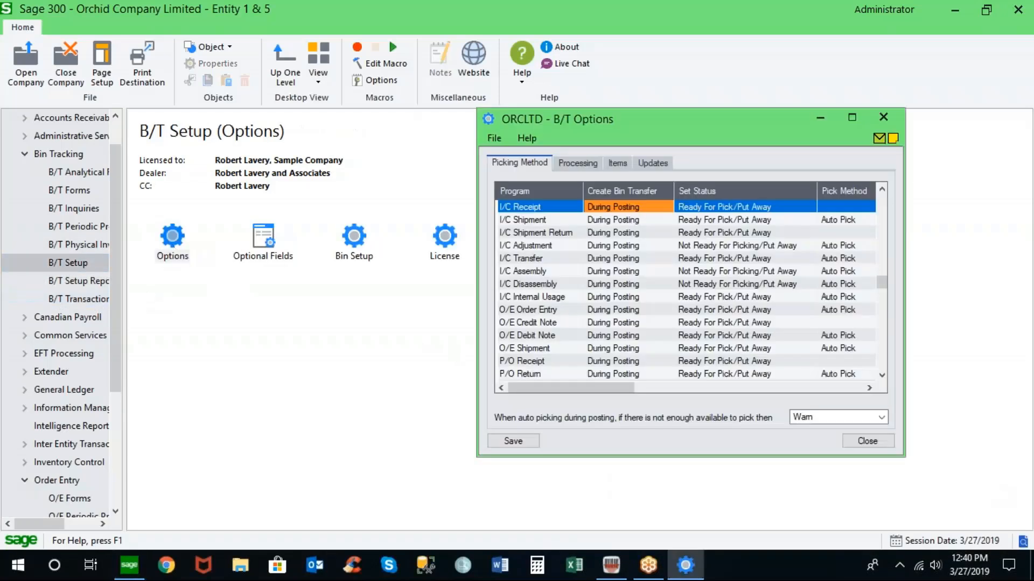
{"action": "left_click", "coordinate": [849, 118]}
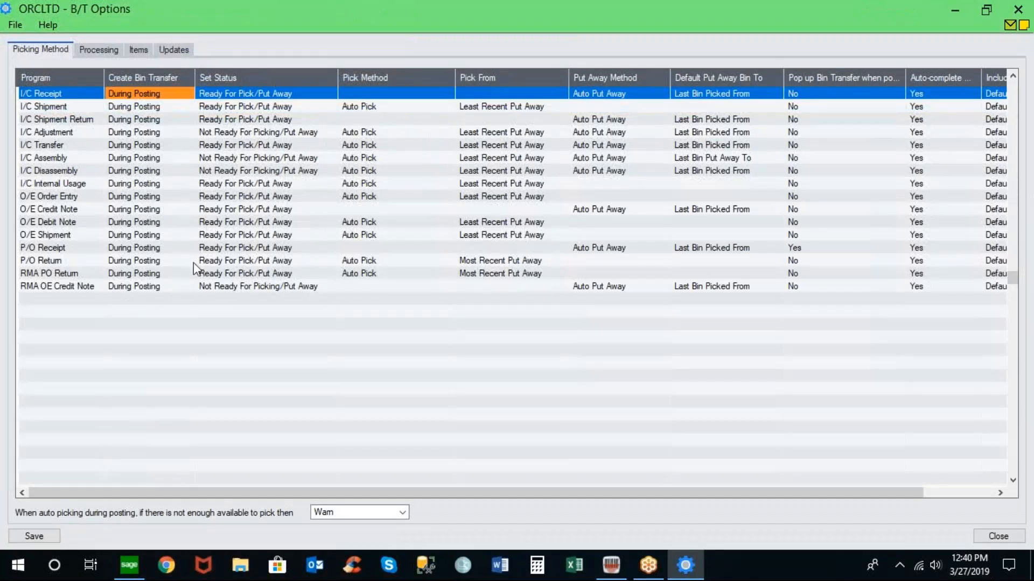
- Review the Pick Method choices for I/C Shipment and the Put Away Method choices for O/E Credit Note
{"action": "left_click", "coordinate": [449, 107]}
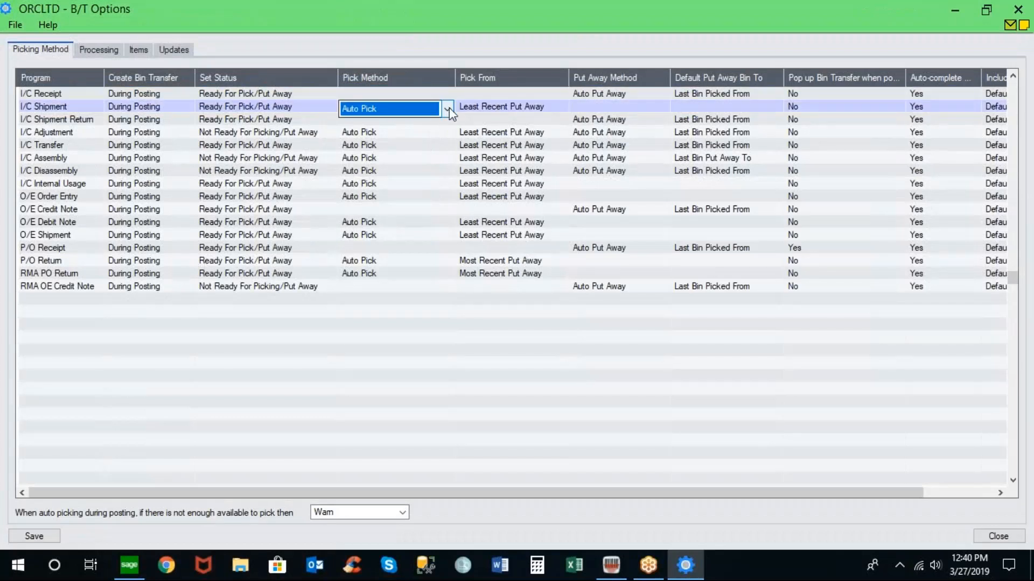
{"action": "left_click", "coordinate": [448, 107]}
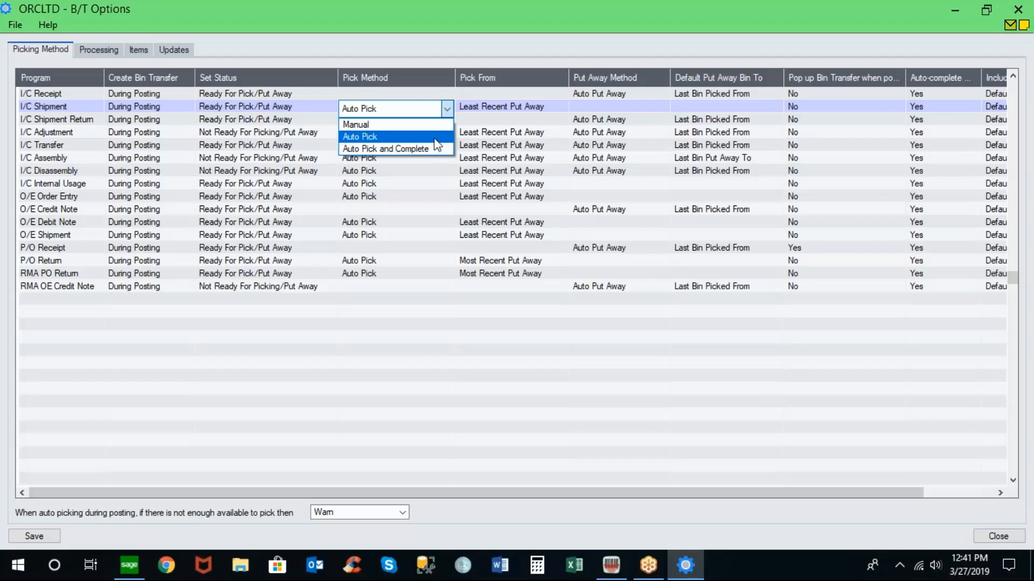
{"action": "left_click", "coordinate": [434, 138]}
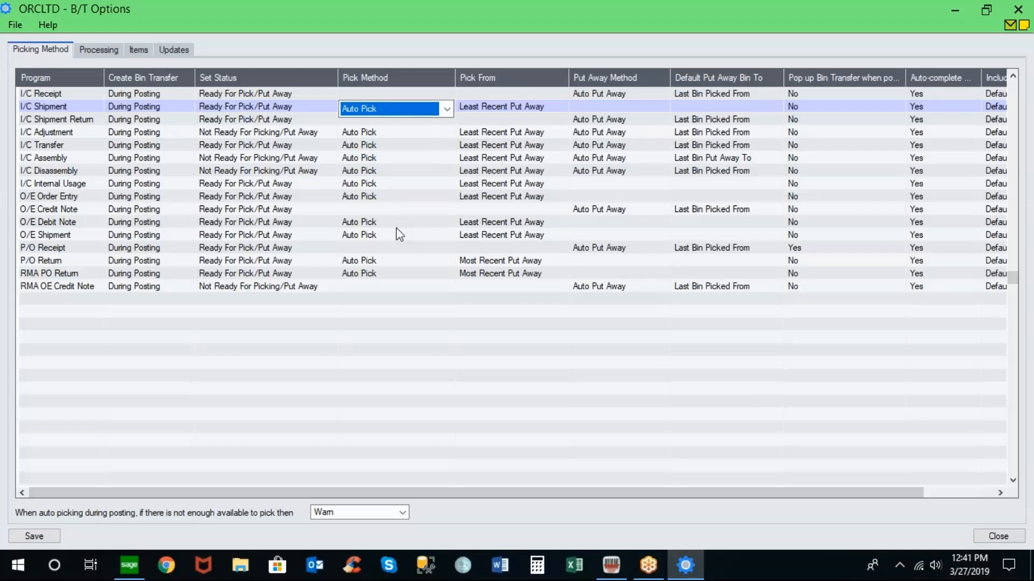
{"action": "left_click", "coordinate": [662, 210]}
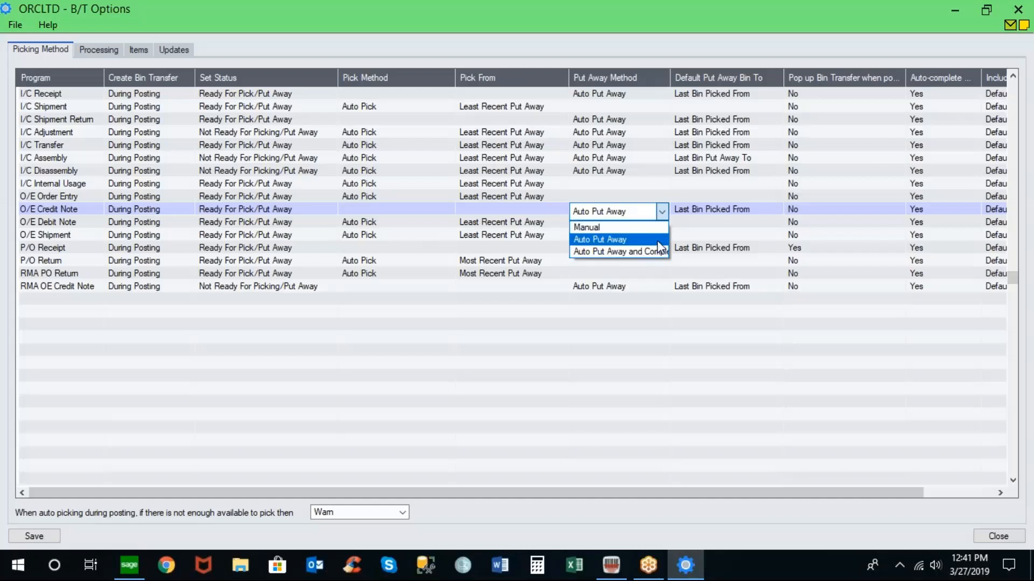
{"action": "left_click", "coordinate": [656, 239]}
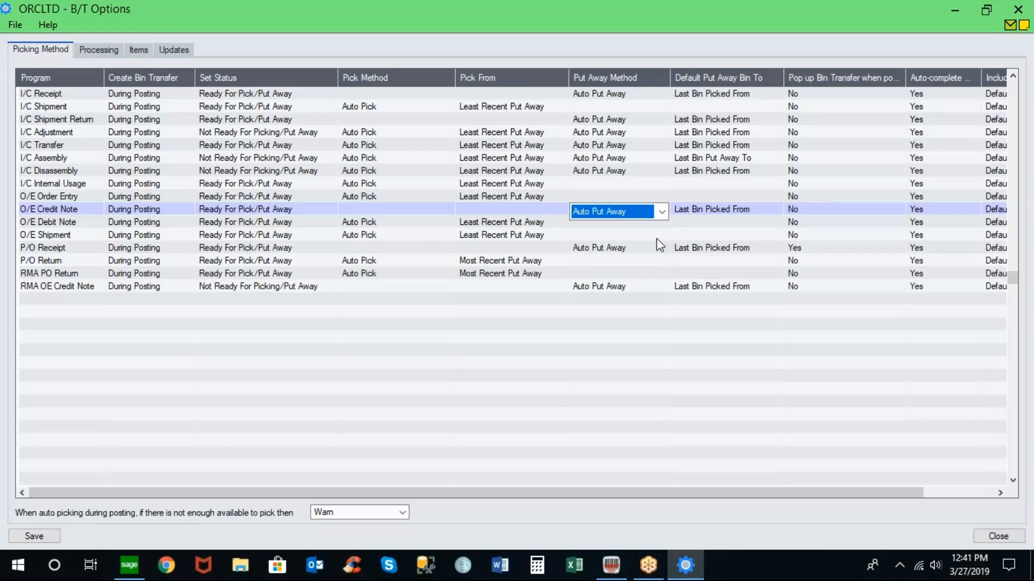
- Review the Default Put Away Bin To choices for P/O Receipt, then close the options without saving
{"action": "left_click", "coordinate": [774, 248]}
{"action": "left_click", "coordinate": [775, 250]}
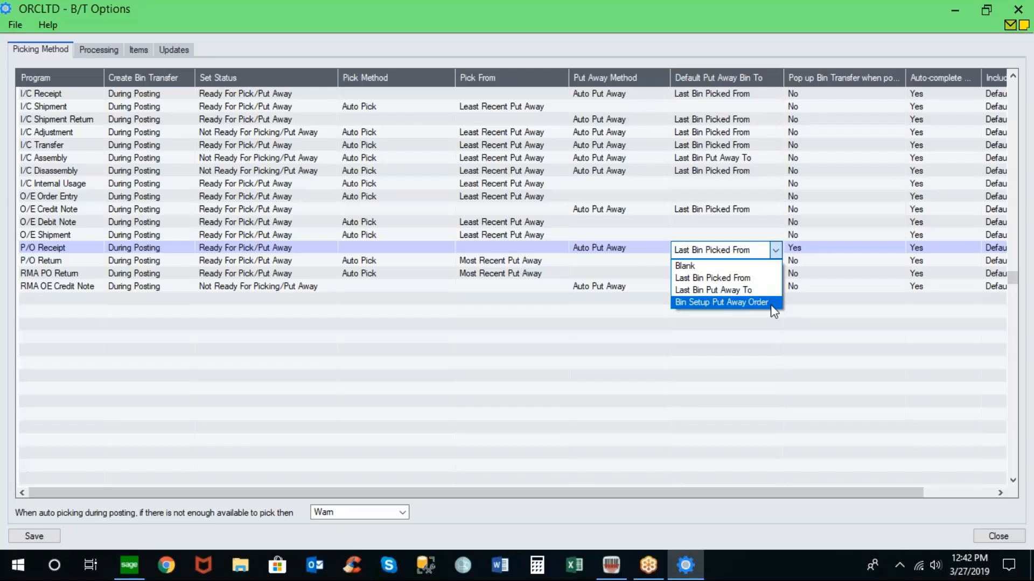
{"action": "left_click", "coordinate": [775, 251]}
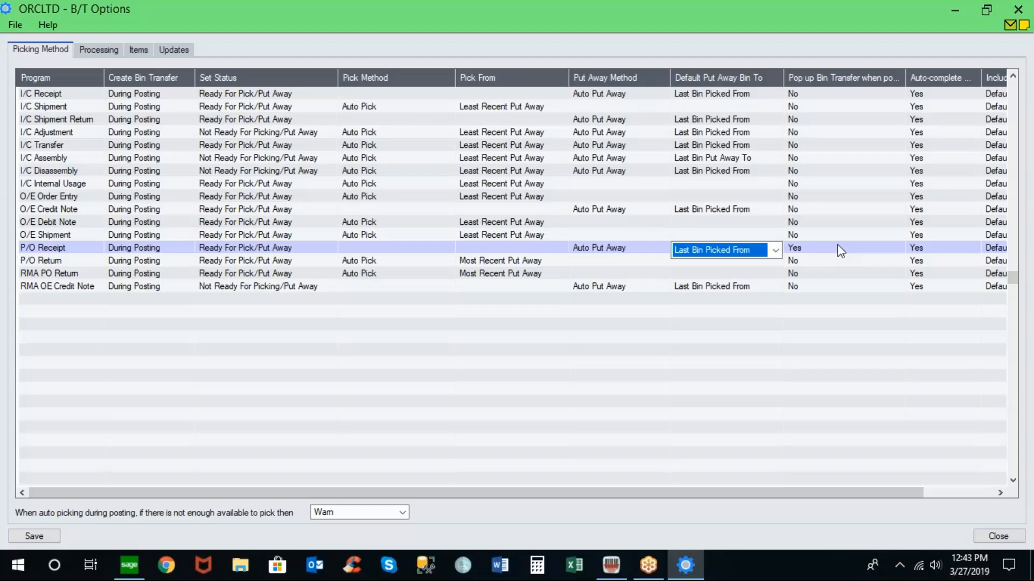
{"action": "left_click", "coordinate": [67, 251]}
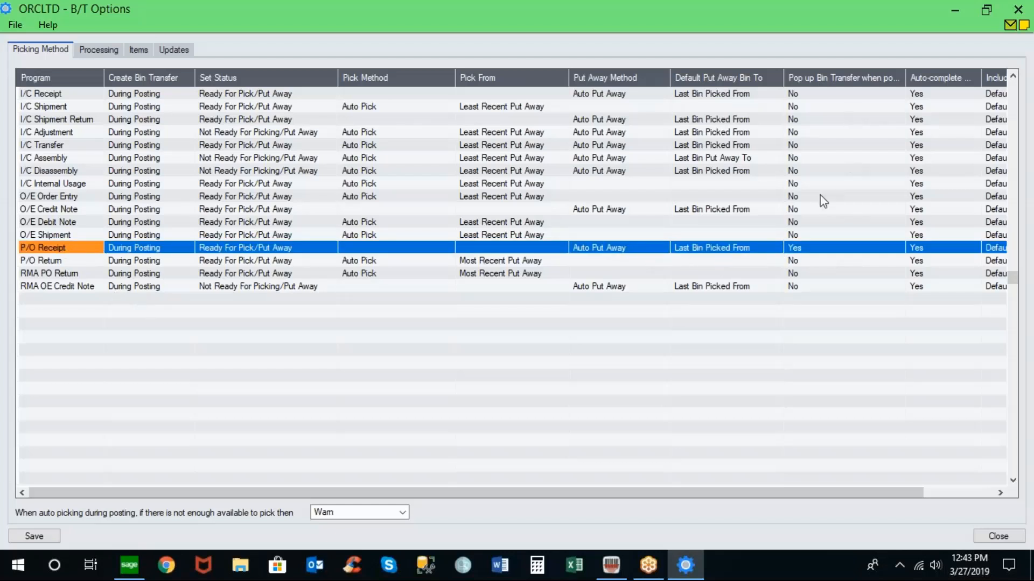
{"action": "left_click", "coordinate": [1011, 542]}
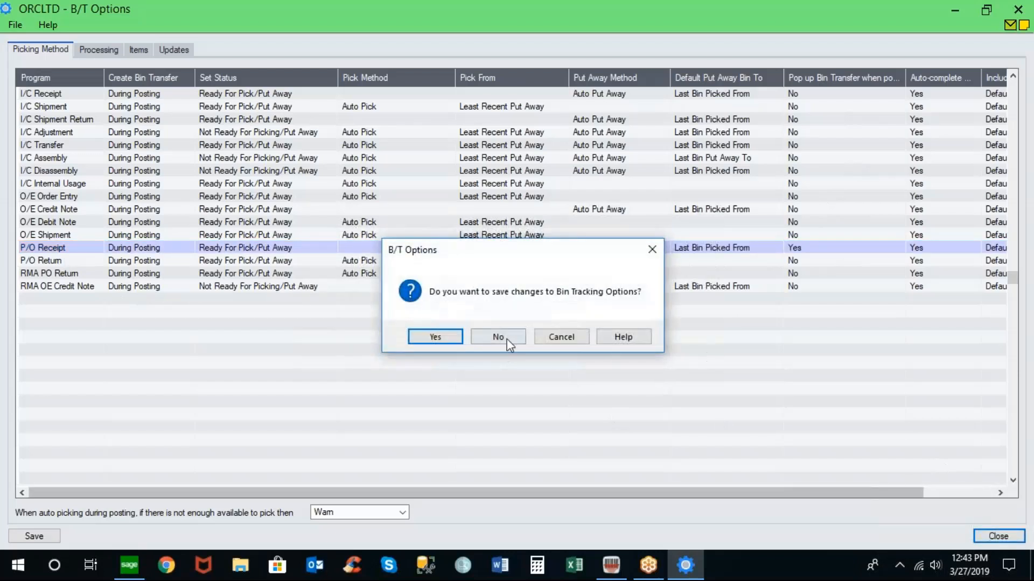
{"action": "left_click", "coordinate": [506, 338]}
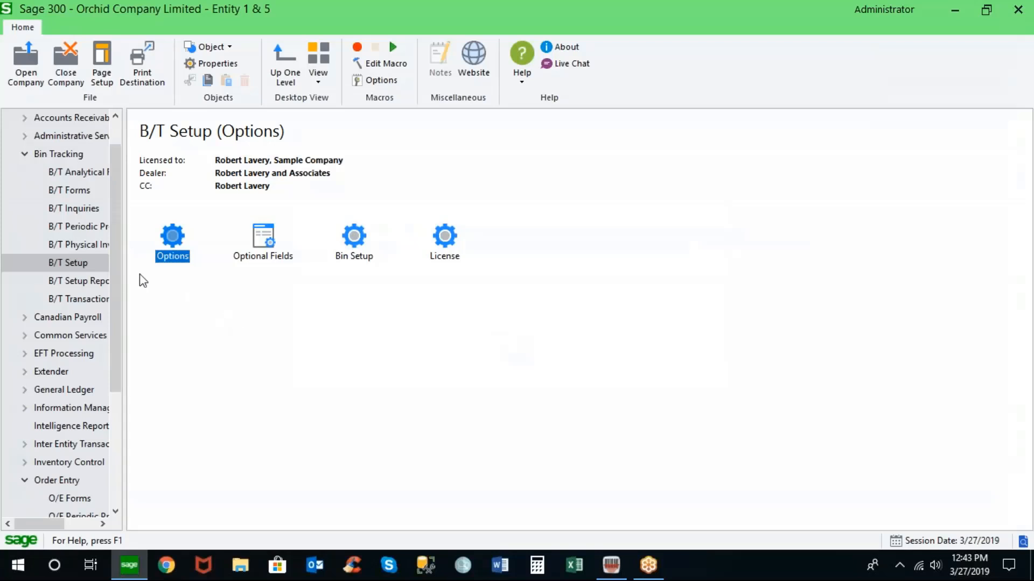
- Reopen the Bin Tracking Options, review the Items and Processing tabs, and close the window
{"action": "left_click", "coordinate": [98, 299]}
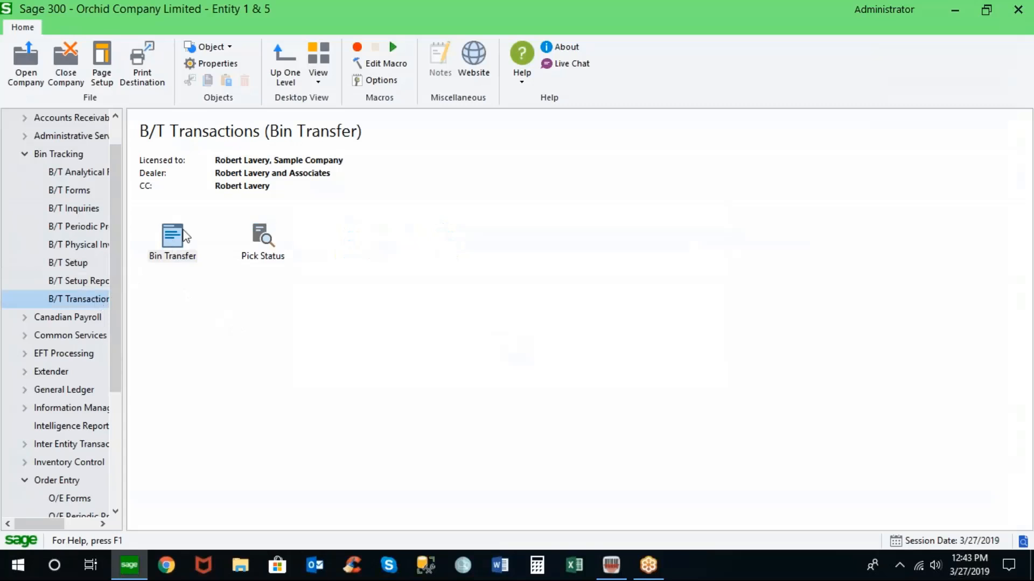
{"action": "left_click", "coordinate": [78, 263]}
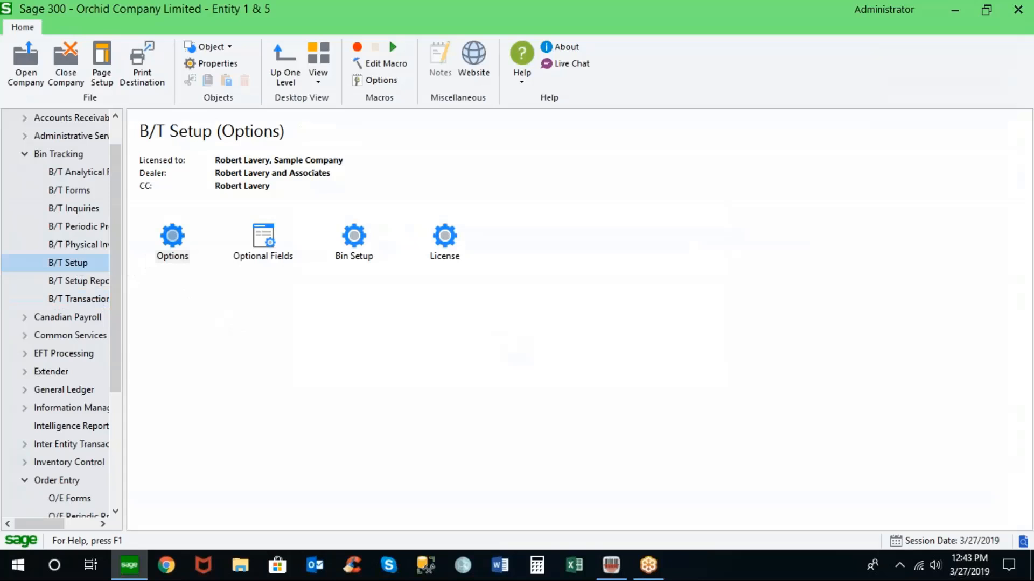
{"action": "double_click", "coordinate": [183, 235]}
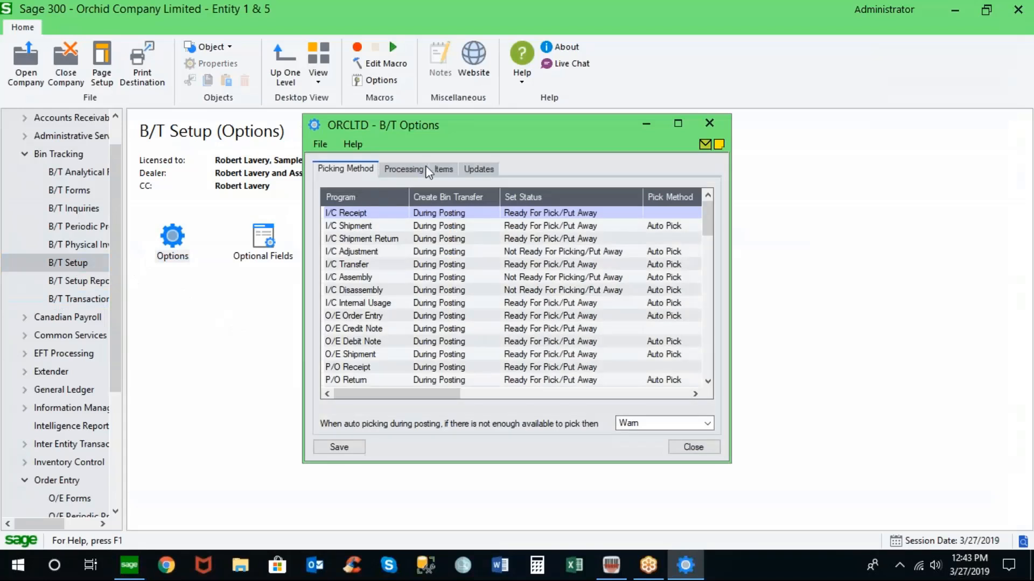
{"action": "left_click", "coordinate": [443, 170]}
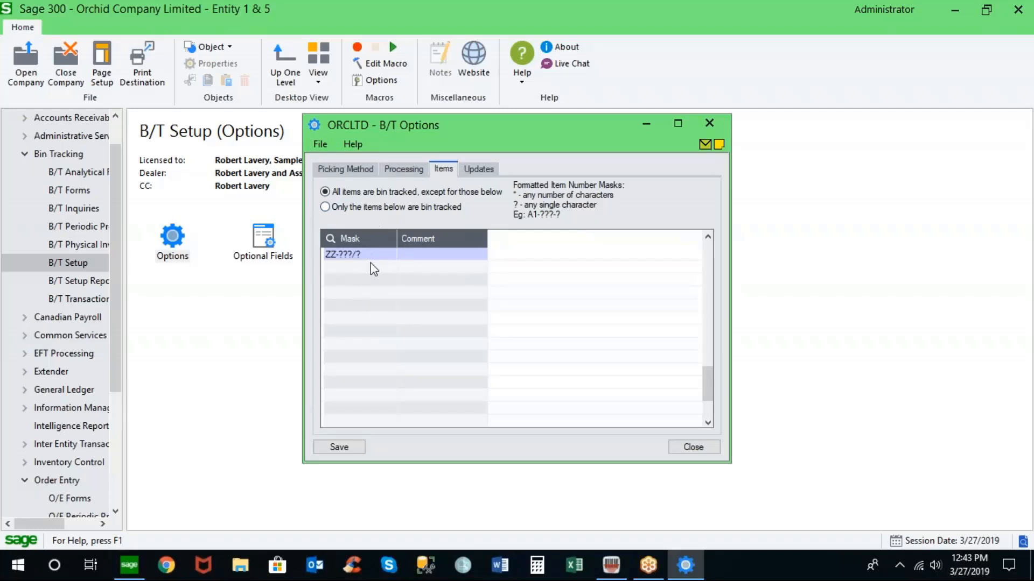
{"action": "left_click", "coordinate": [406, 171]}
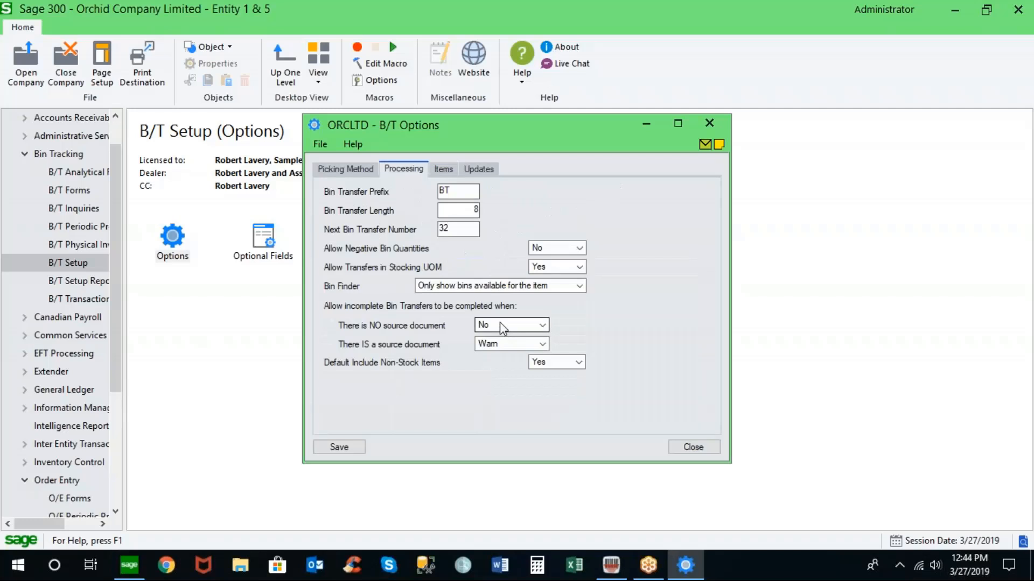
{"action": "left_click", "coordinate": [692, 448]}
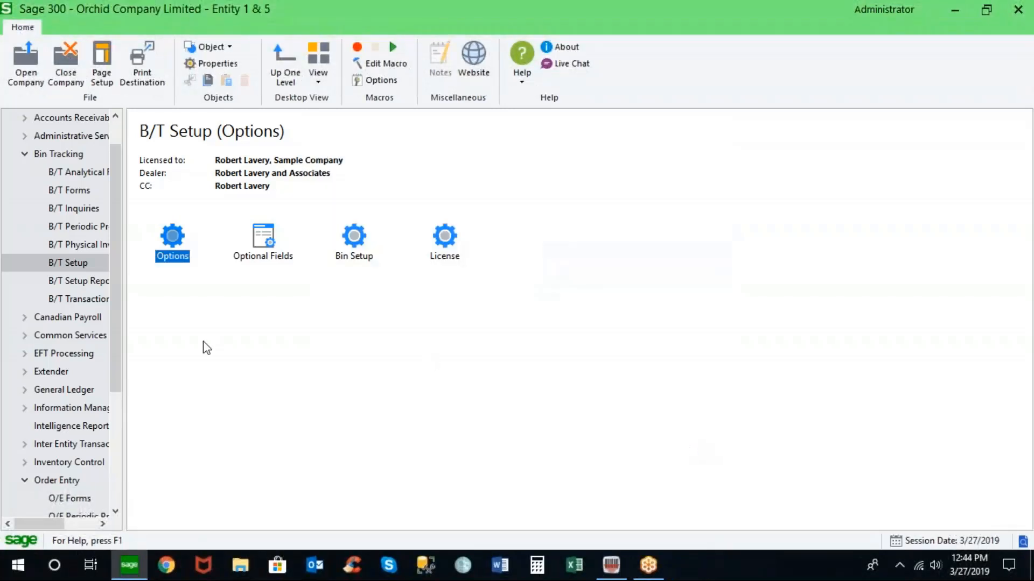
- Open Purchase Order Entry from the Purchase Orders transactions and reposition its window
{"action": "scroll", "coordinate": [54, 389], "scroll_direction": "down", "scroll_amount": 3}
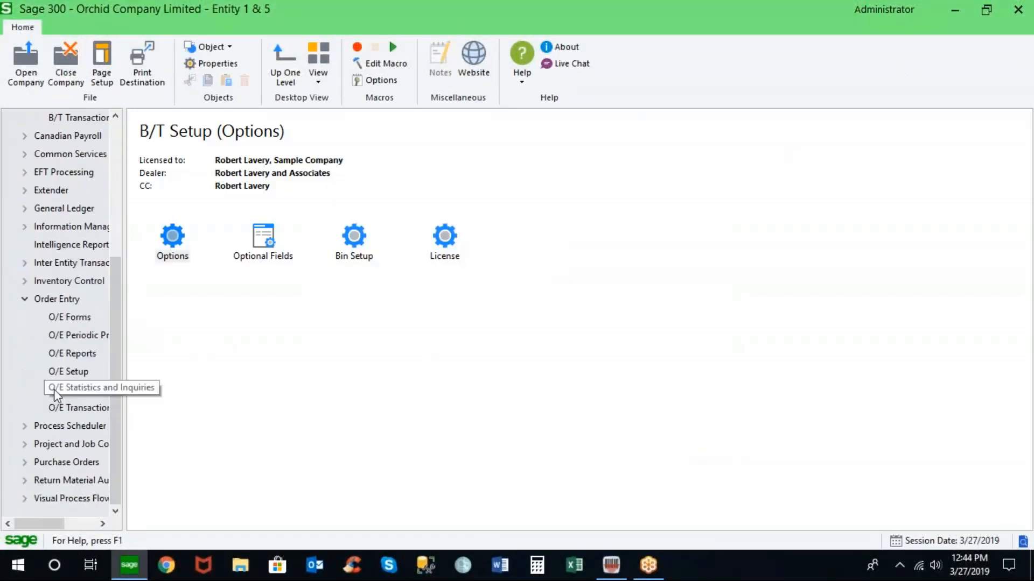
{"action": "left_click", "coordinate": [47, 463]}
{"action": "double_click", "coordinate": [179, 242]}
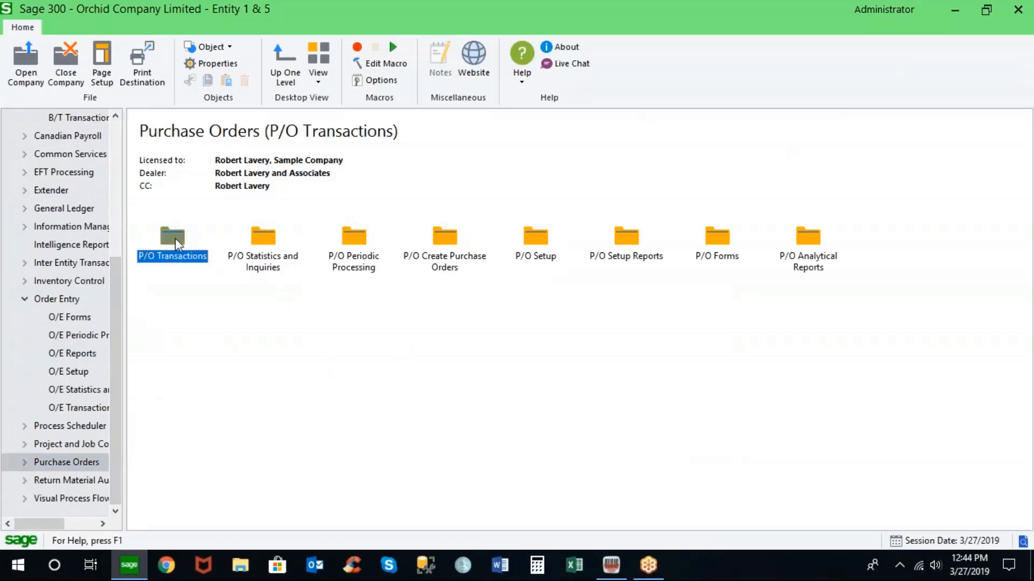
{"action": "double_click", "coordinate": [260, 237]}
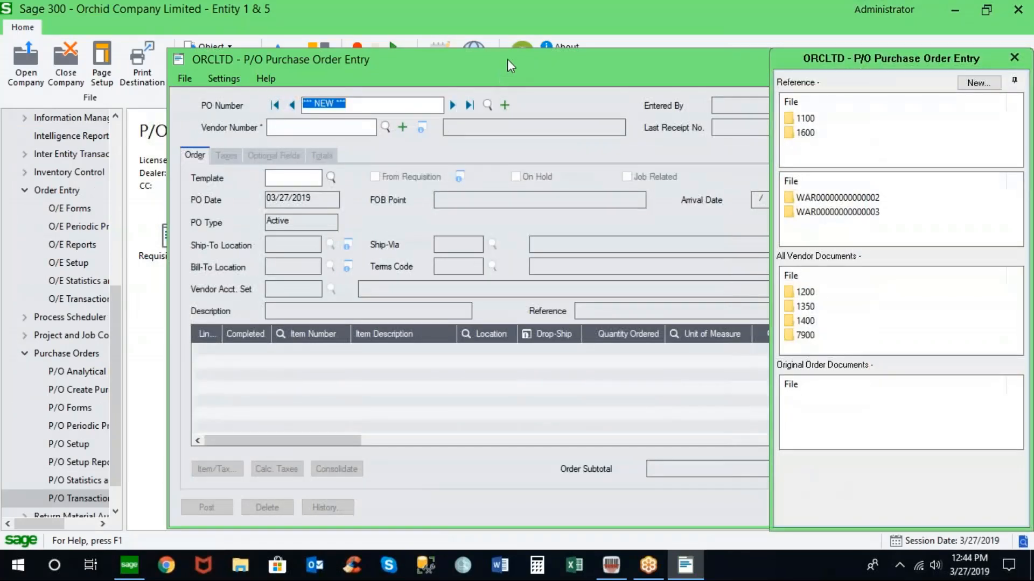
{"action": "left_click_drag", "start_coordinate": [507, 61], "coordinate": [411, 45]}
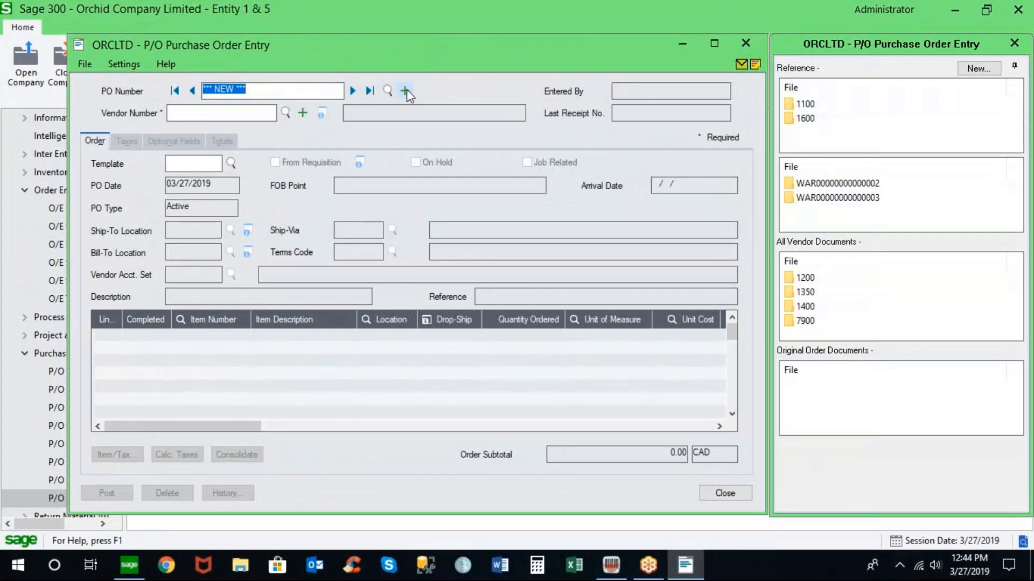
- Start a new purchase order for vendor Chloride Systems by entering its vendor number
{"action": "left_click", "coordinate": [232, 114]}
{"action": "type", "text": "2"}
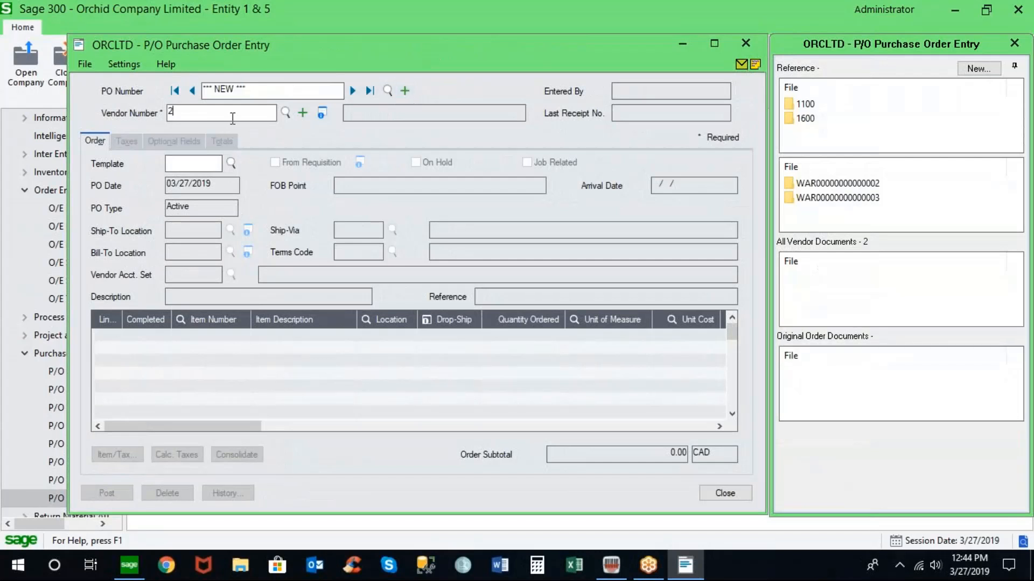
{"action": "key", "text": "BackSpace"}
{"action": "type", "text": "1200"}
{"action": "key", "text": "Tab"}
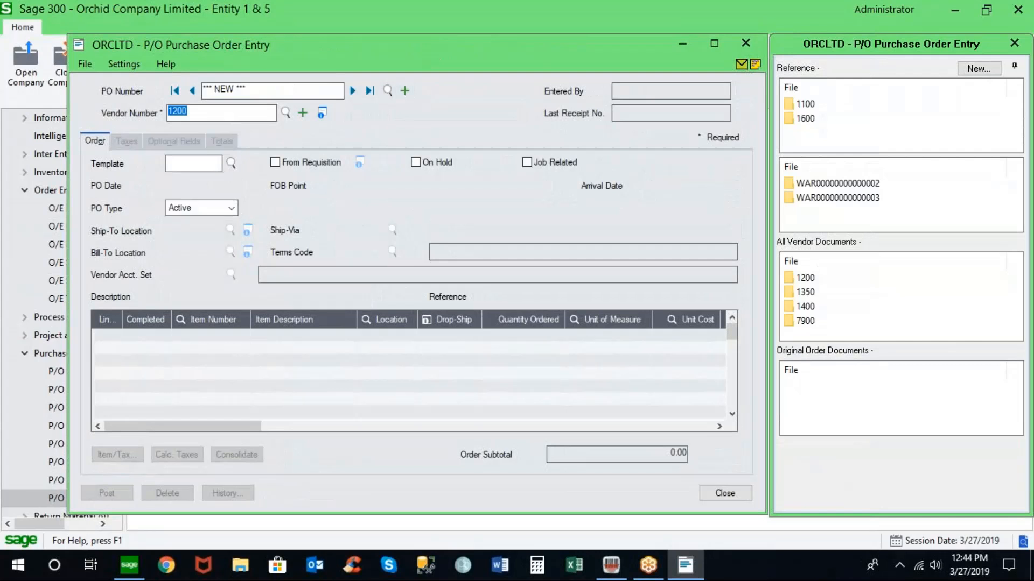
{"action": "mouse_move", "coordinate": [848, 108]}
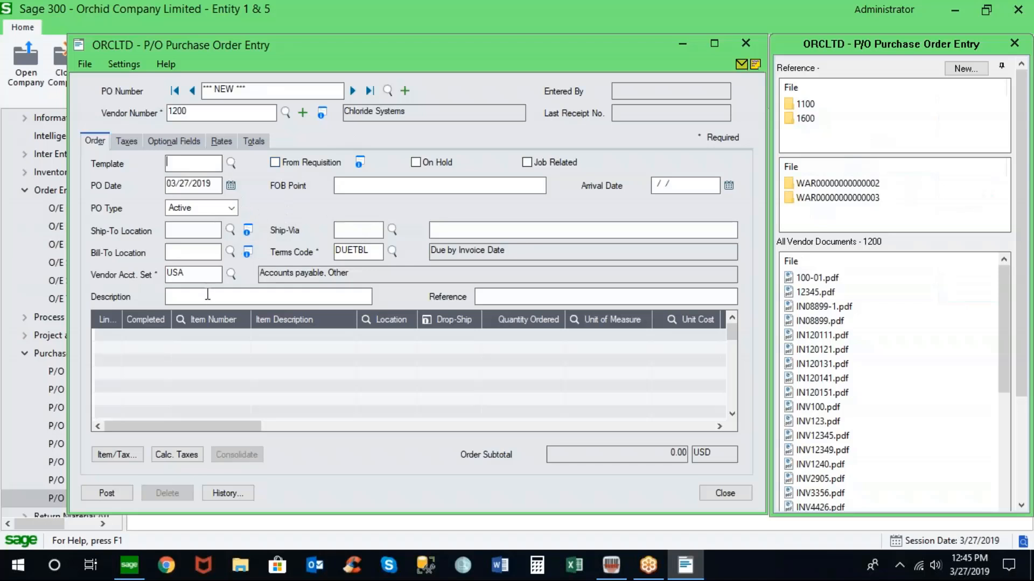
- Set the order description to 'PO Receipt to Bin Tracking' and copy the same text into Reference
{"action": "type", "text": "PO Receipt to Bin Track"}
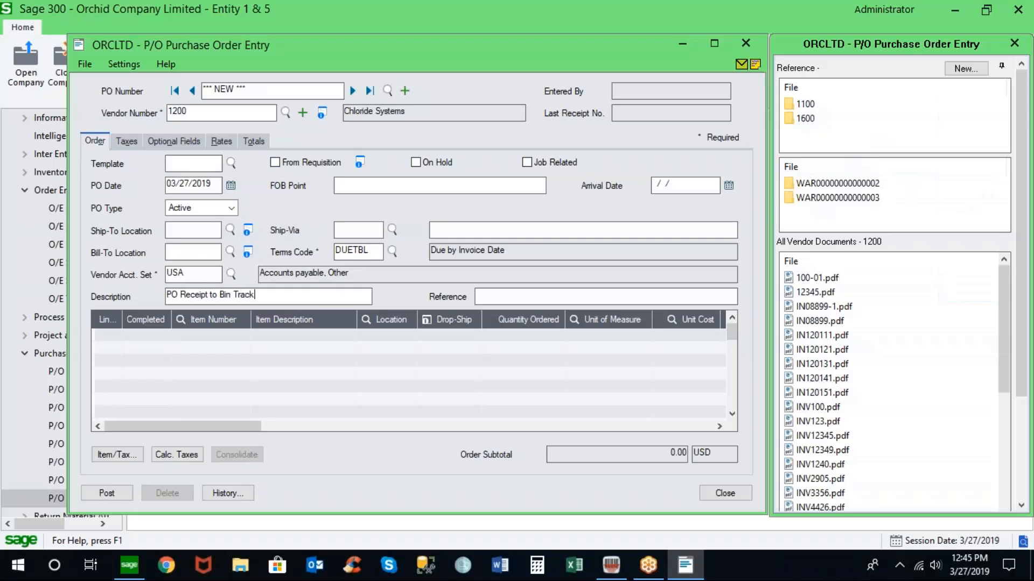
{"action": "type", "text": "ing"}
{"action": "left_click_drag", "start_coordinate": [290, 295], "coordinate": [114, 299]}
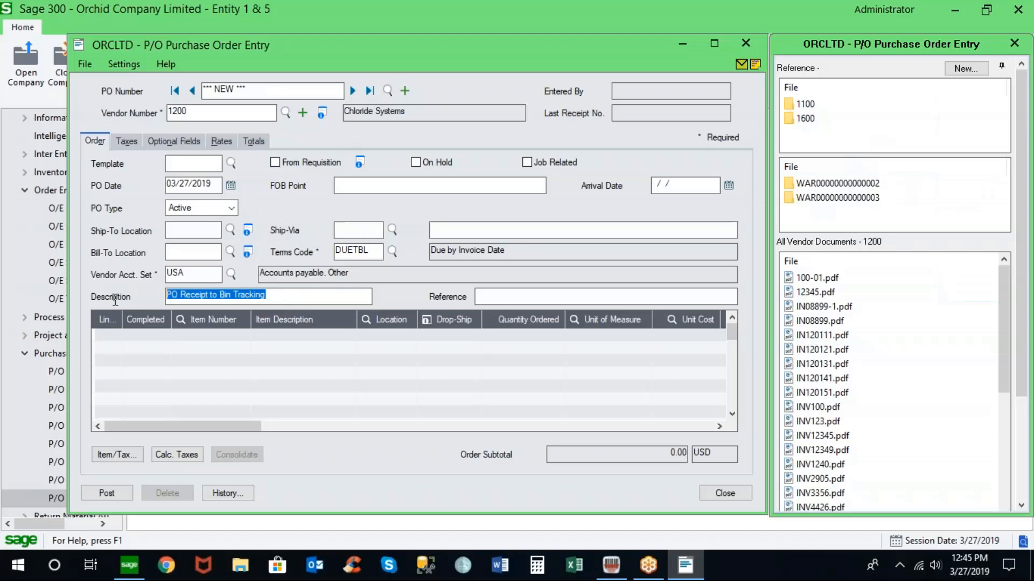
{"action": "key", "text": "ctrl+c"}
{"action": "key", "text": "Tab"}
{"action": "key", "text": "ctrl+v"}
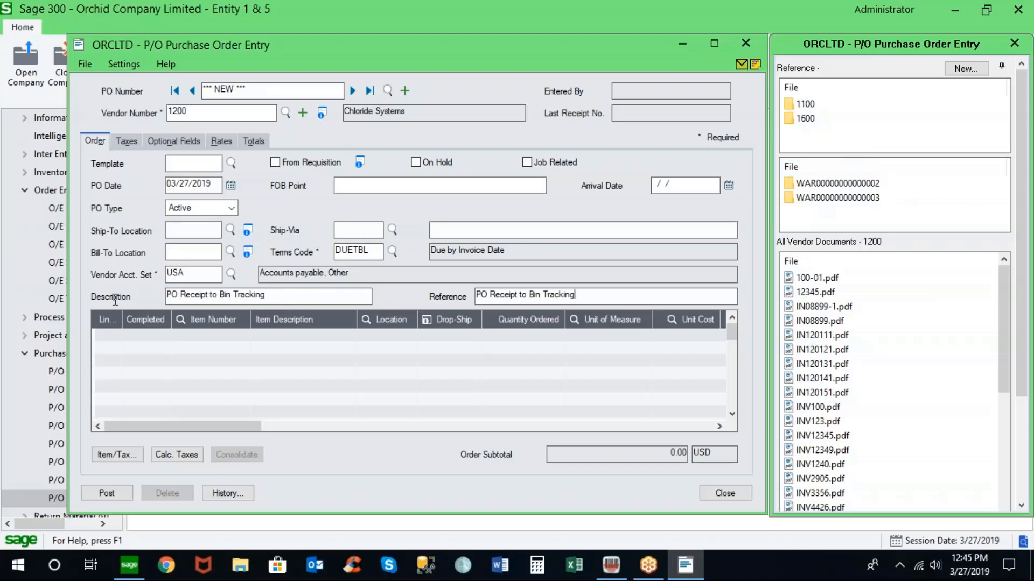
- Add a detail line for item A1-103/0 to the purchase order
{"action": "left_click", "coordinate": [132, 334]}
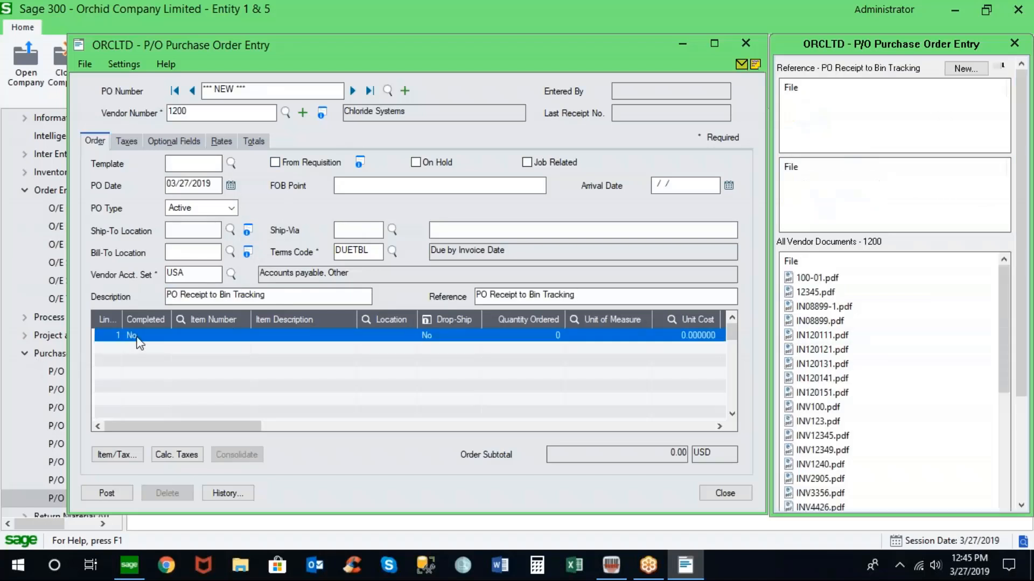
{"action": "left_click", "coordinate": [202, 340]}
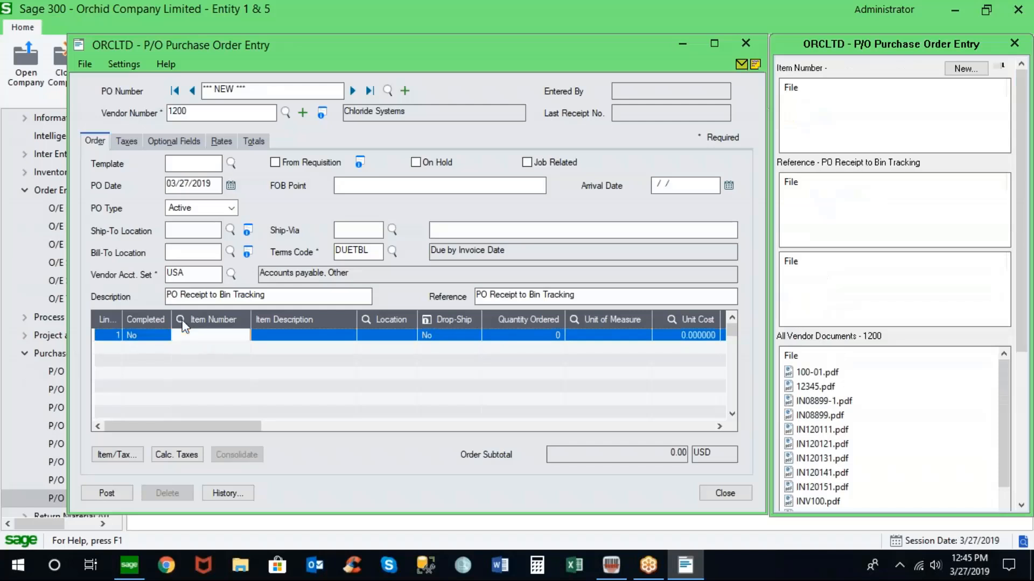
{"action": "left_click", "coordinate": [181, 321]}
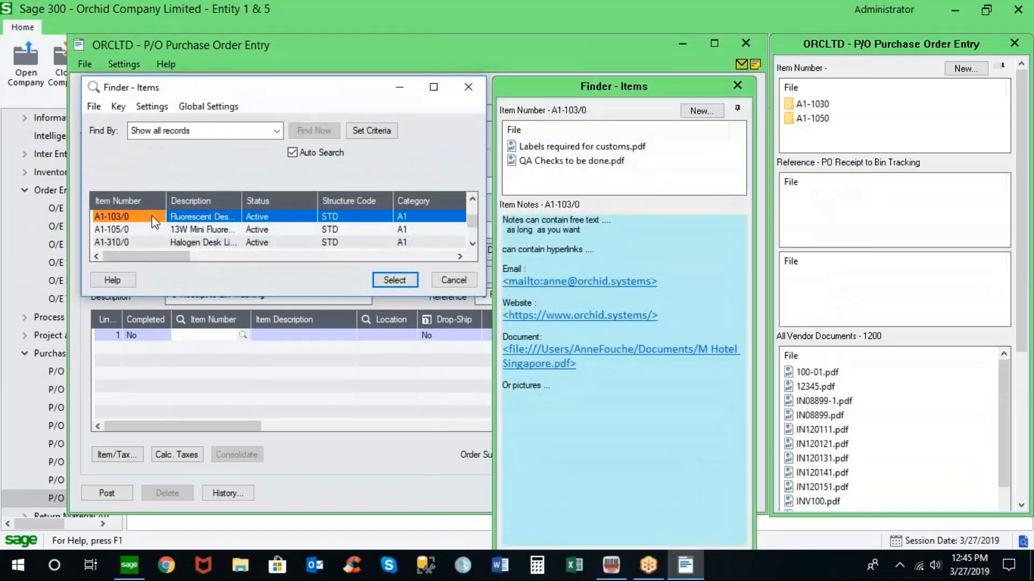
{"action": "mouse_move", "coordinate": [580, 294]}
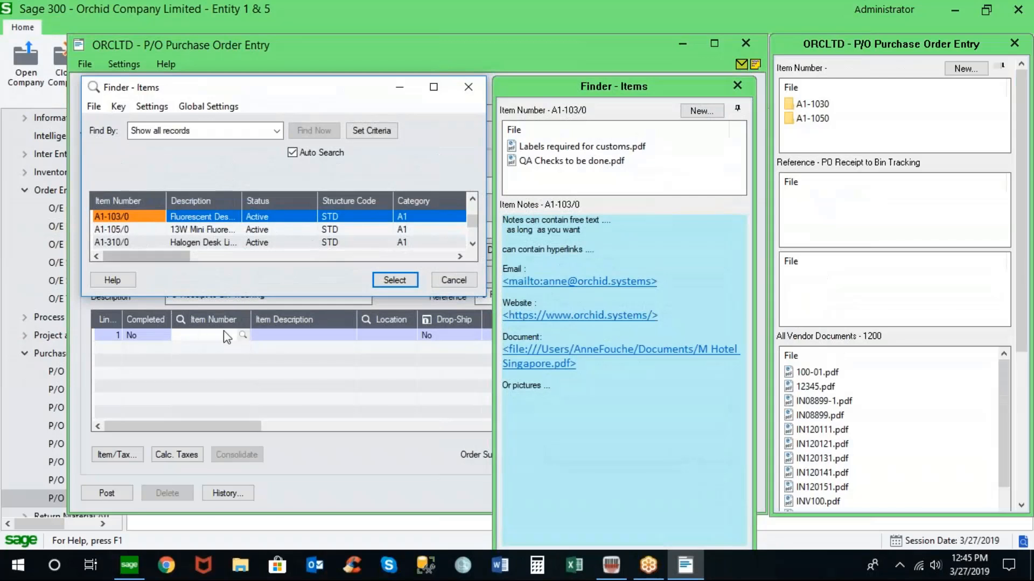
{"action": "double_click", "coordinate": [143, 216]}
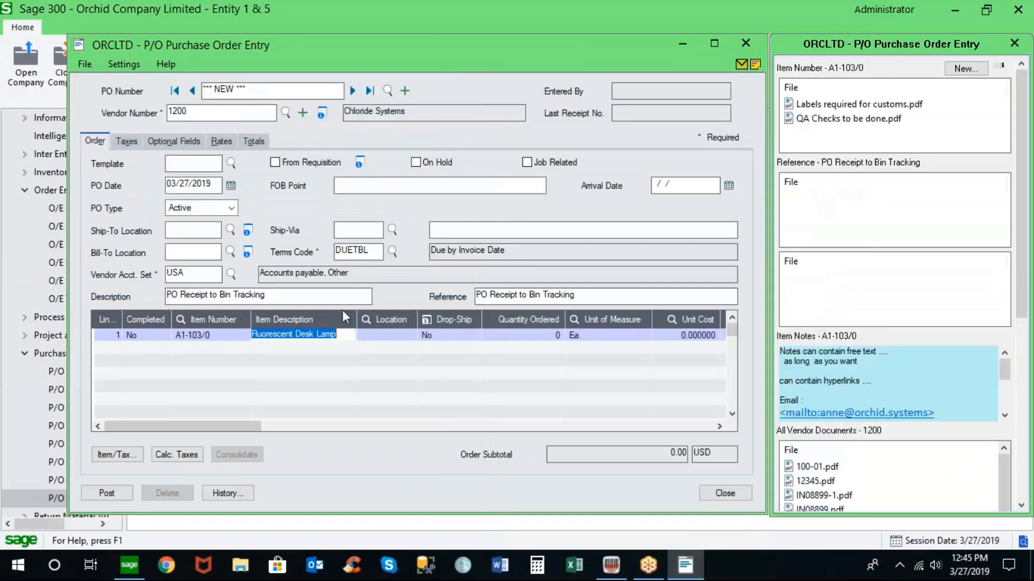
- Set the line's location to 1 and its quantity ordered to 10
{"action": "left_click", "coordinate": [372, 334]}
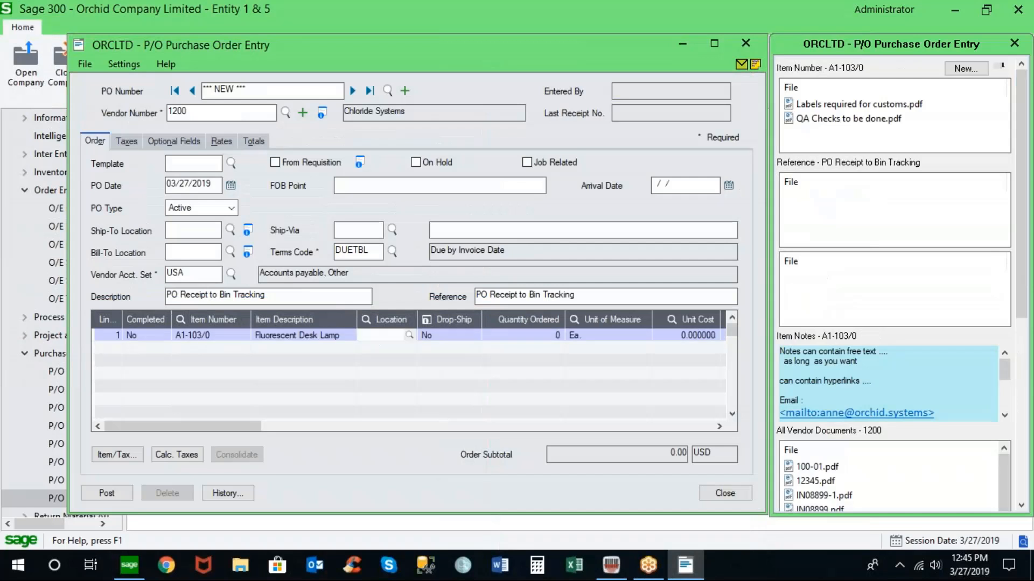
{"action": "type", "text": "1"}
{"action": "key", "text": "Tab"}
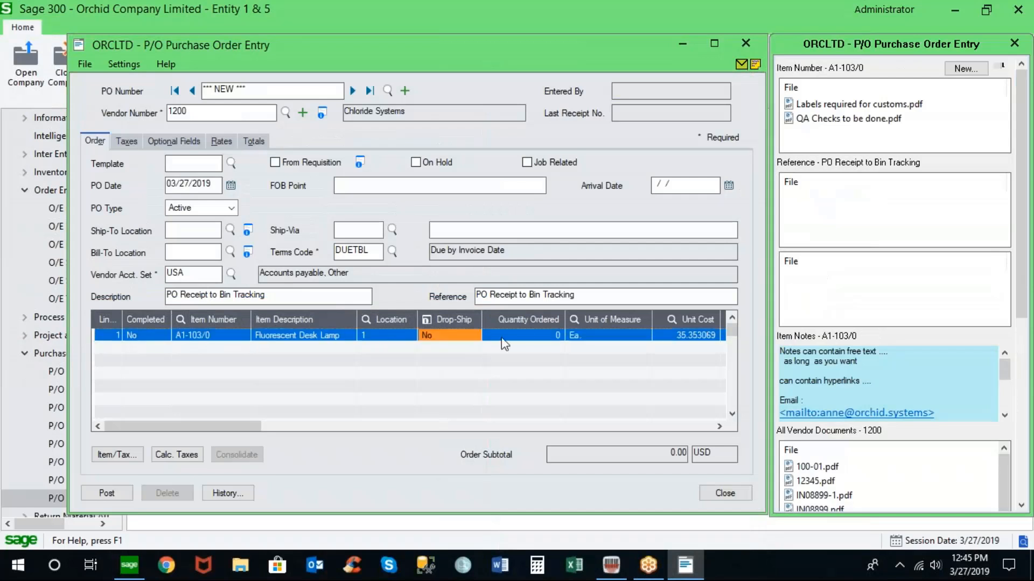
{"action": "left_click", "coordinate": [545, 335]}
{"action": "type", "text": "10"}
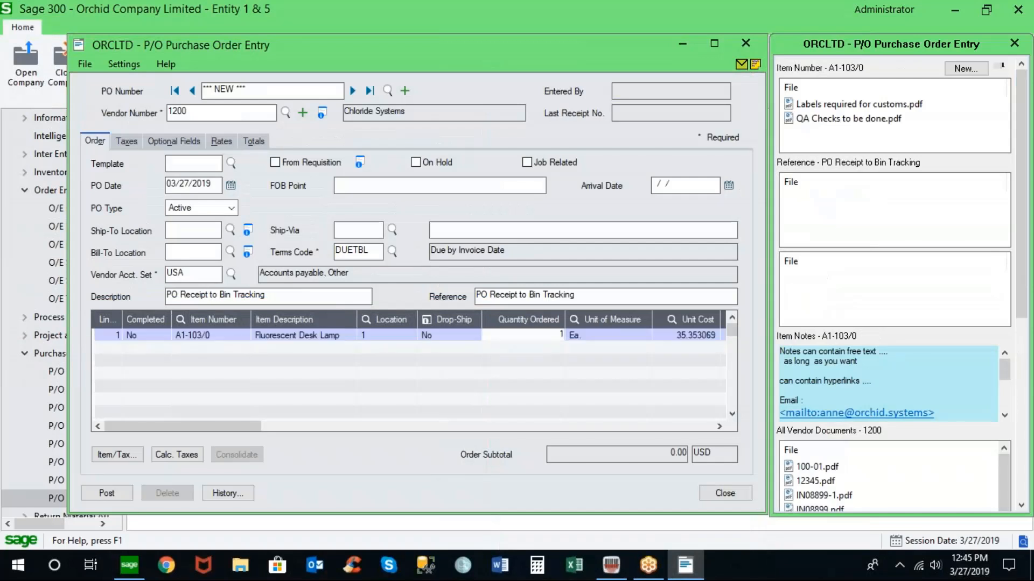
{"action": "key", "text": "Tab"}
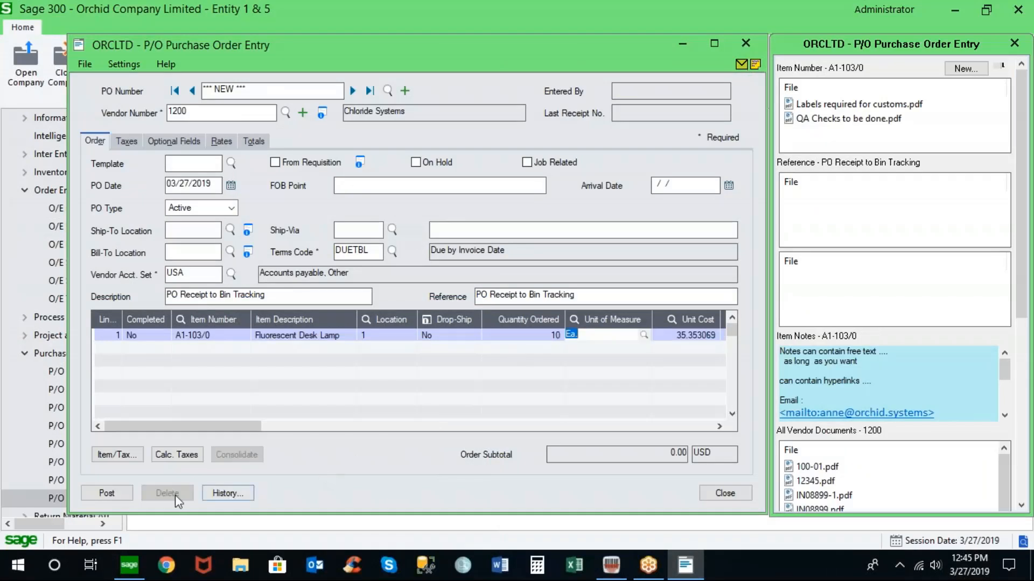
- Post the purchase order without printing it and close Purchase Order Entry
{"action": "left_click", "coordinate": [107, 494]}
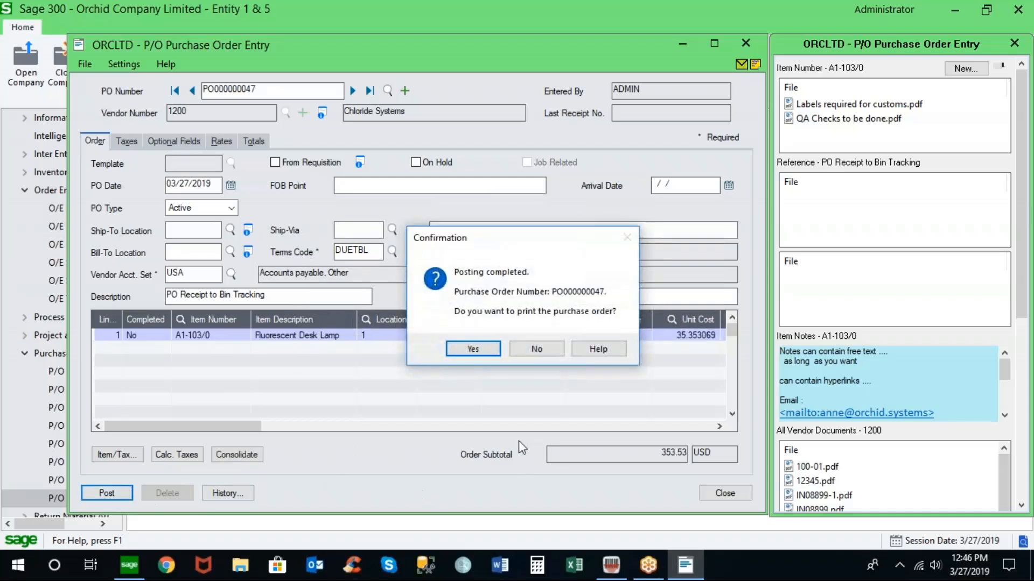
{"action": "left_click", "coordinate": [535, 347]}
{"action": "left_click", "coordinate": [725, 493]}
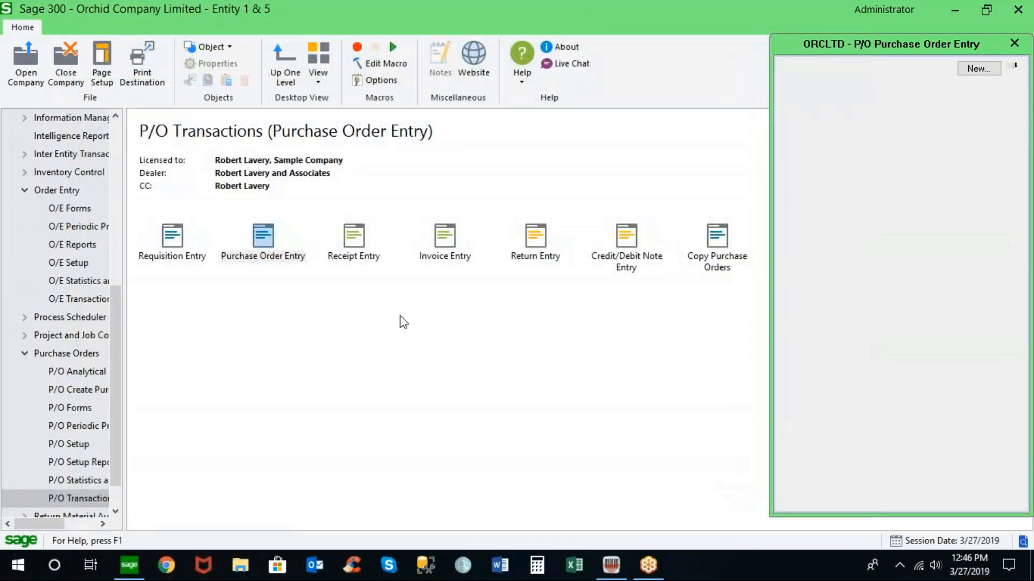
- Open Receipt Entry and start a new receipt for vendor 1200
{"action": "left_click", "coordinate": [353, 236]}
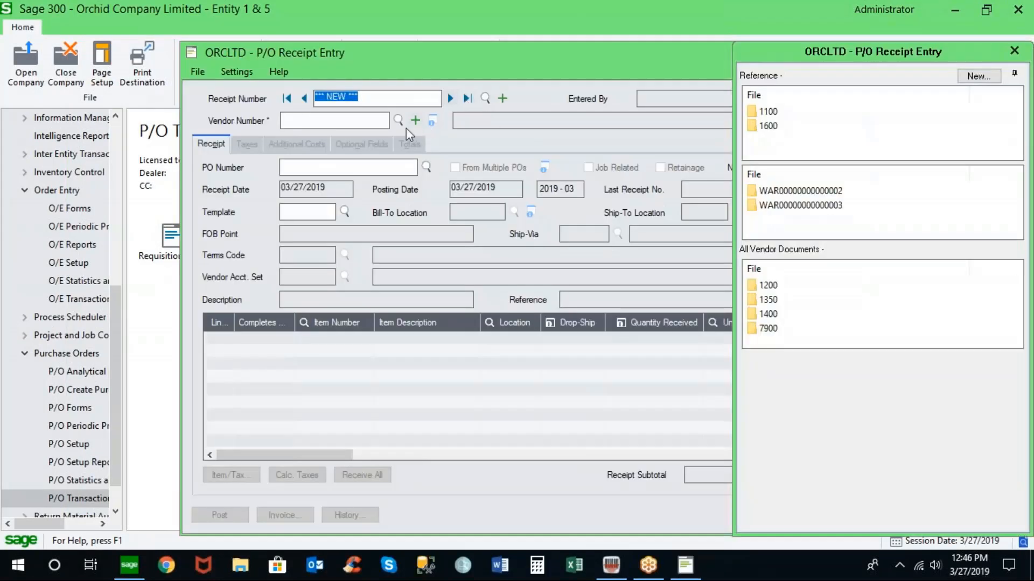
{"action": "left_click", "coordinate": [386, 121]}
{"action": "type", "text": "1200"}
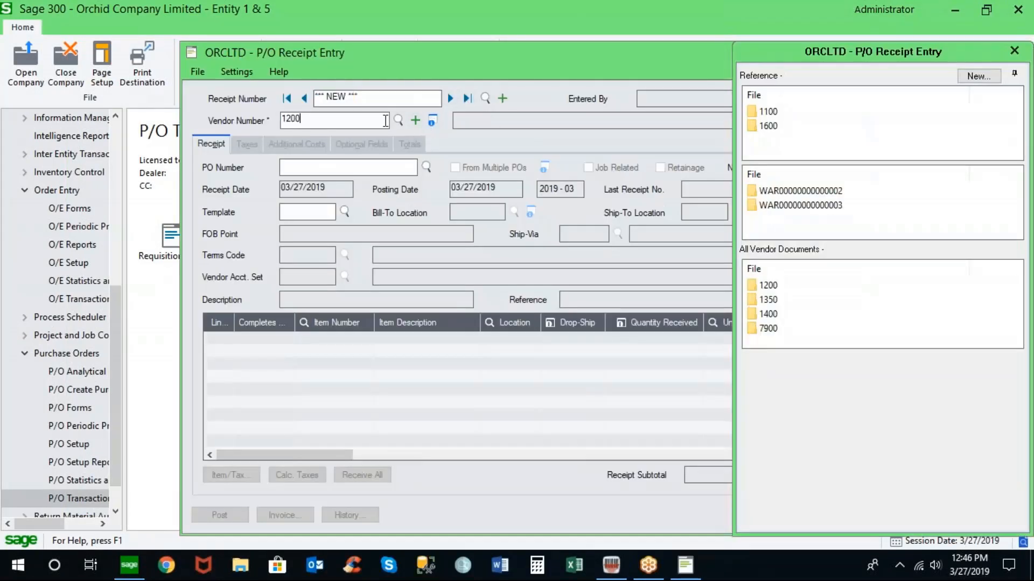
{"action": "key", "text": "Return"}
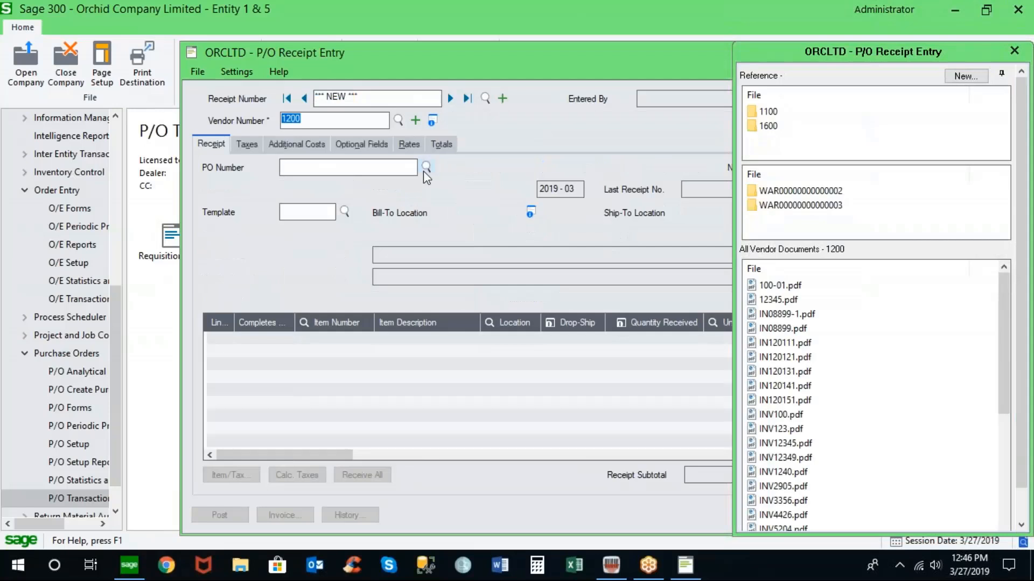
- Load purchase order PO000000047 into the receipt
{"action": "left_click", "coordinate": [425, 168]}
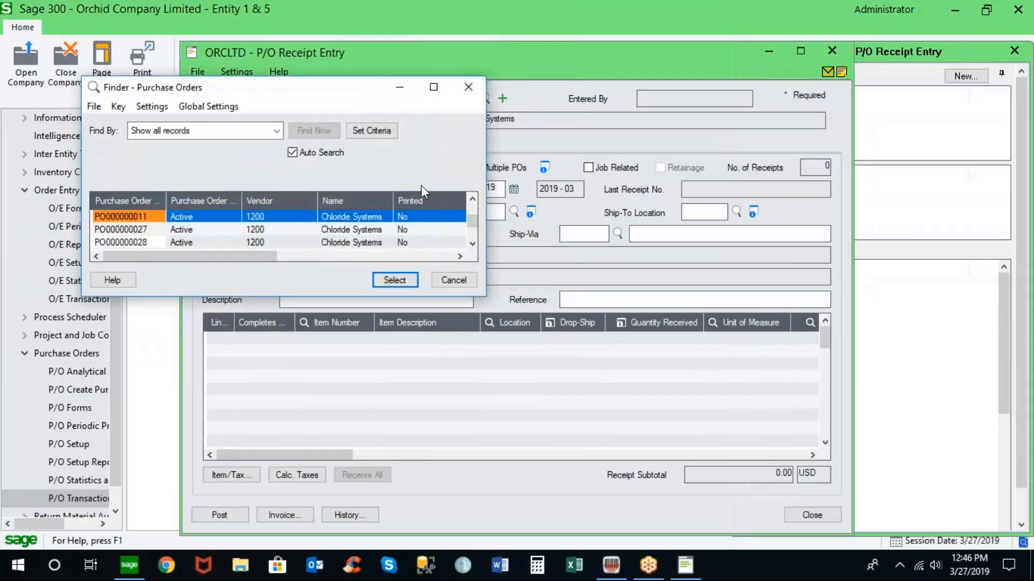
{"action": "left_click_drag", "start_coordinate": [475, 223], "coordinate": [476, 237]}
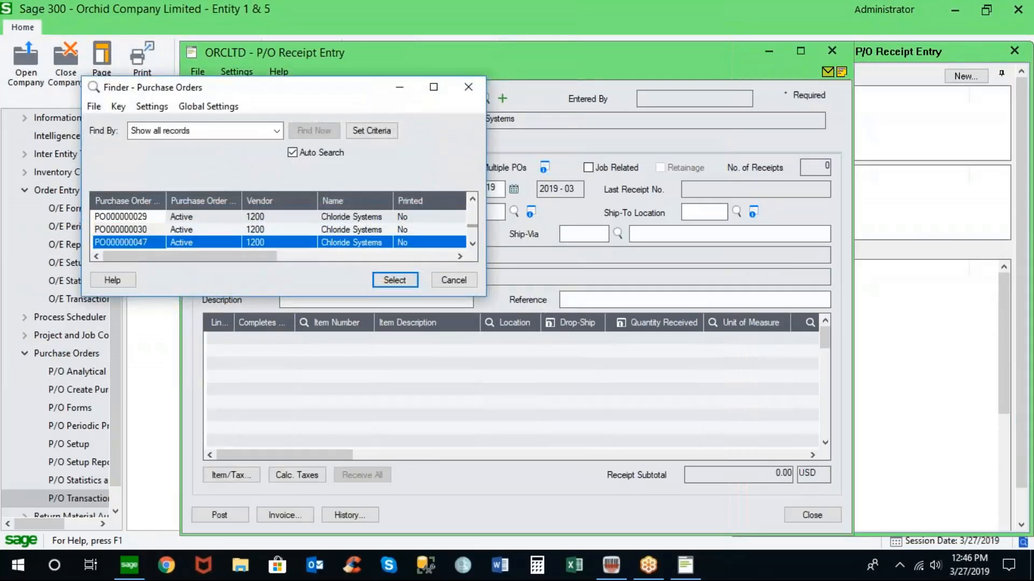
{"action": "left_click", "coordinate": [157, 240]}
{"action": "double_click", "coordinate": [156, 240]}
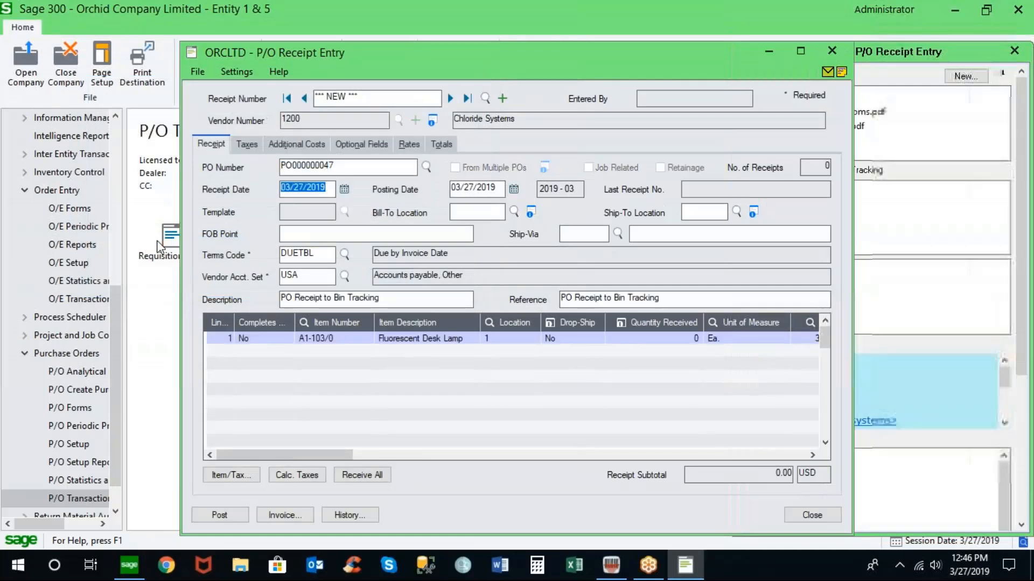
- Receive all ordered quantities and post the receipt without printing it
{"action": "left_click", "coordinate": [379, 476]}
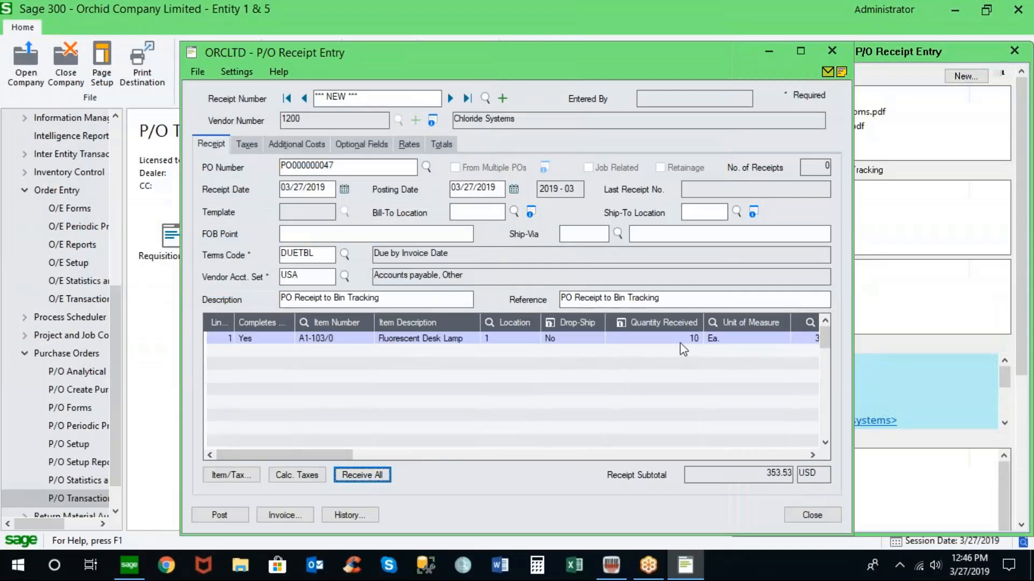
{"action": "left_click", "coordinate": [237, 518]}
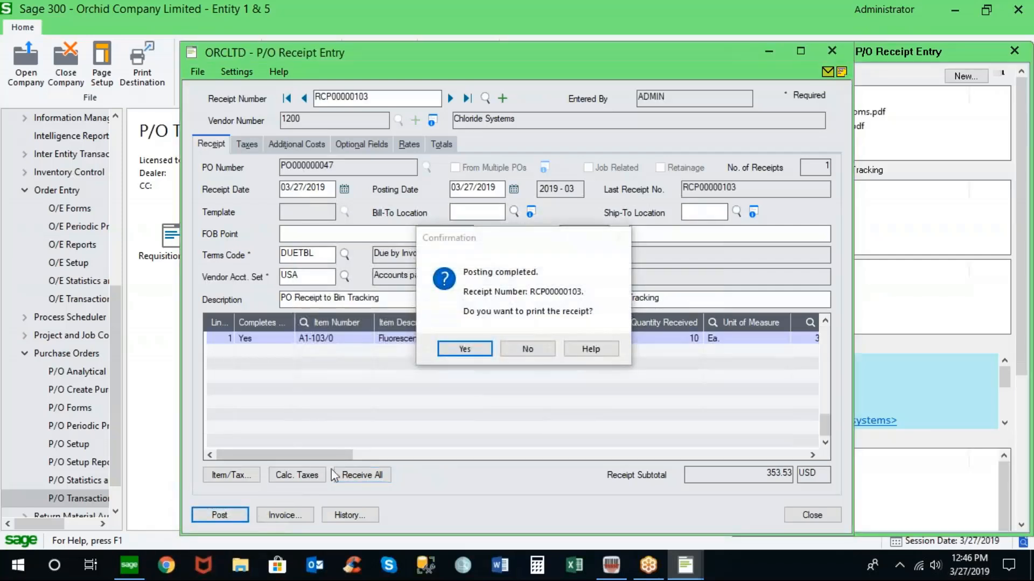
{"action": "left_click", "coordinate": [533, 351]}
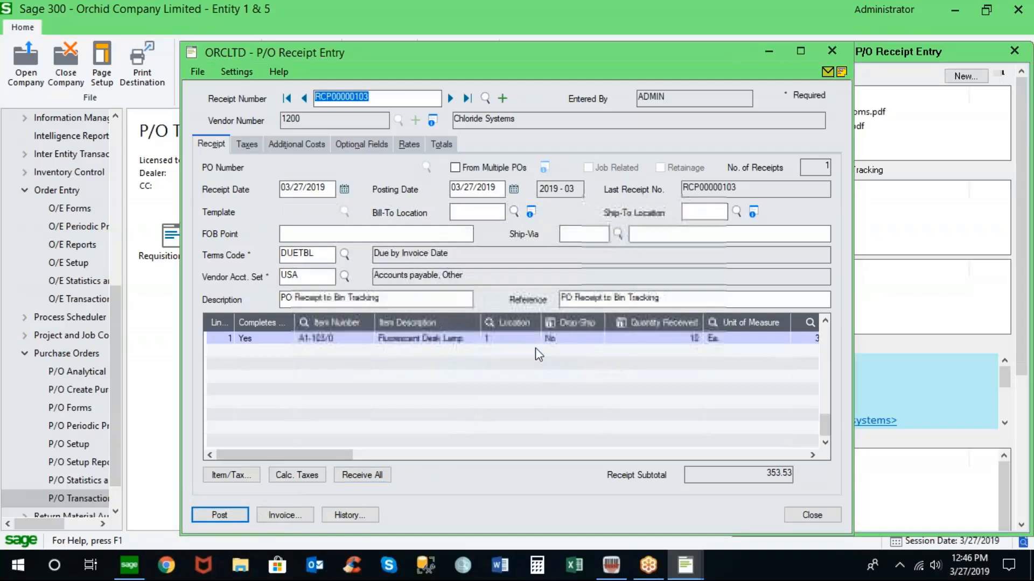
- Close the receipt's document panel and bring the generated Bin Transfer put-away document forward
{"action": "left_click_drag", "start_coordinate": [577, 59], "coordinate": [442, 56]}
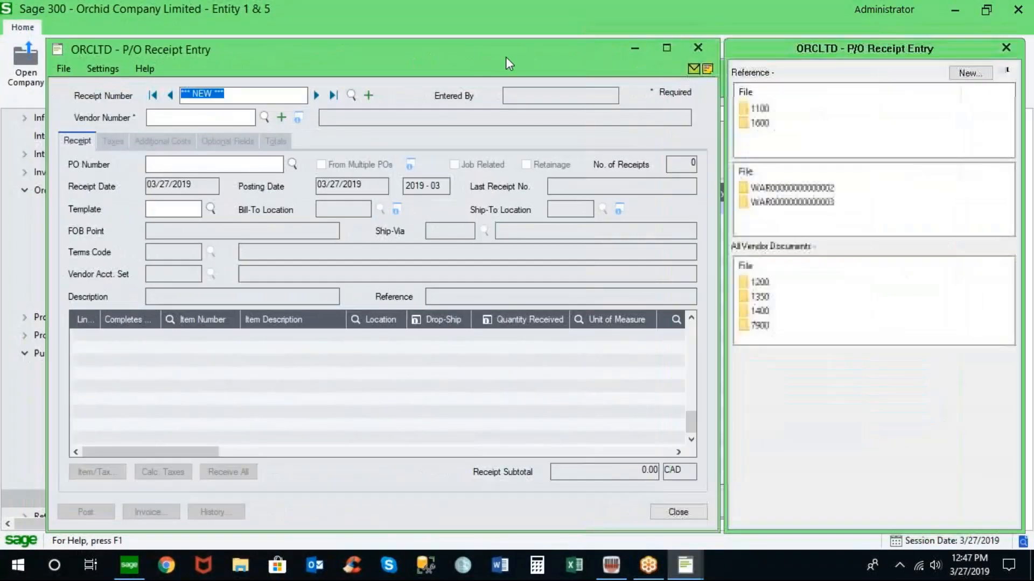
{"action": "left_click", "coordinate": [1005, 47]}
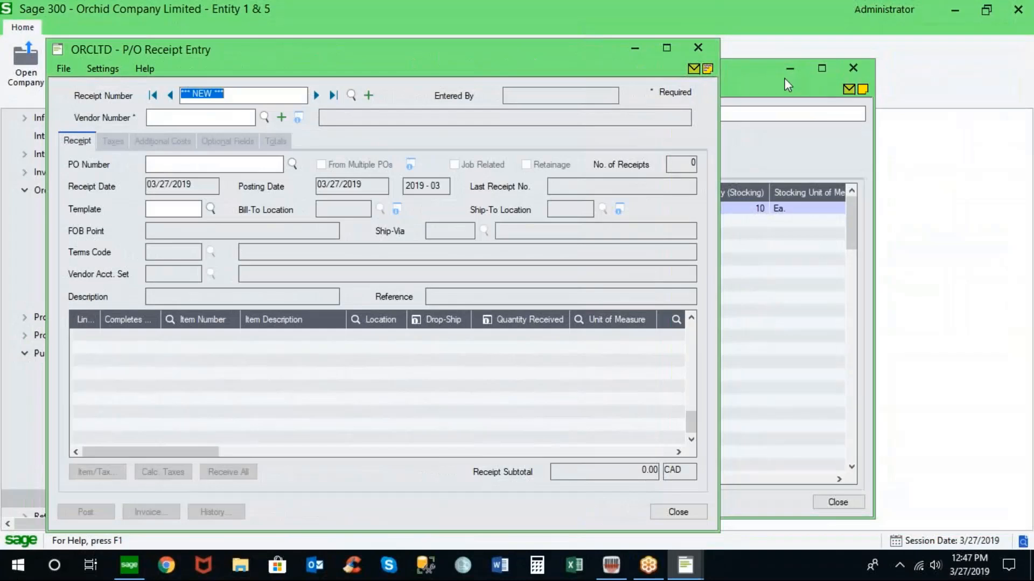
{"action": "left_click", "coordinate": [821, 68]}
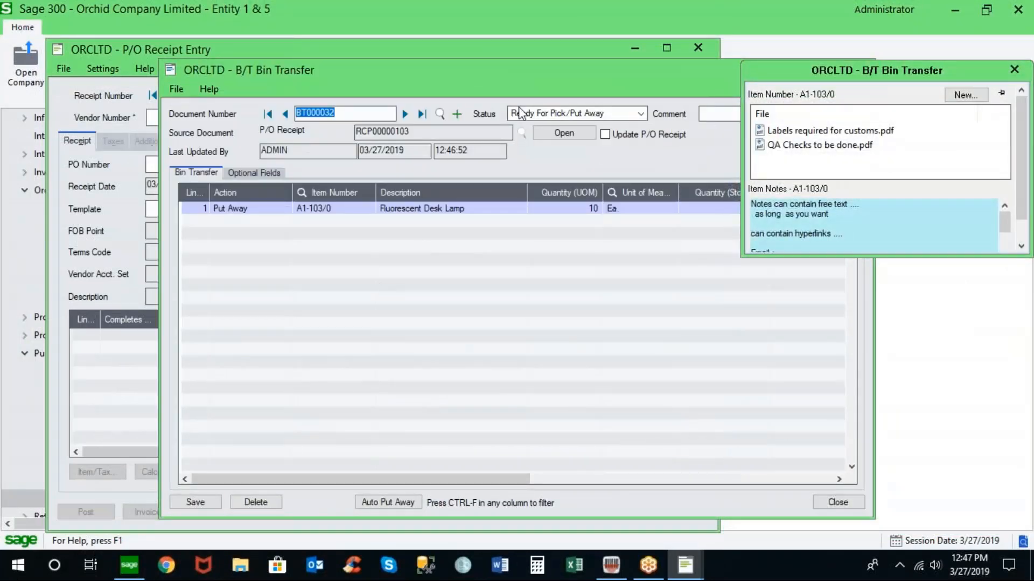
{"action": "left_click_drag", "start_coordinate": [553, 72], "coordinate": [417, 64]}
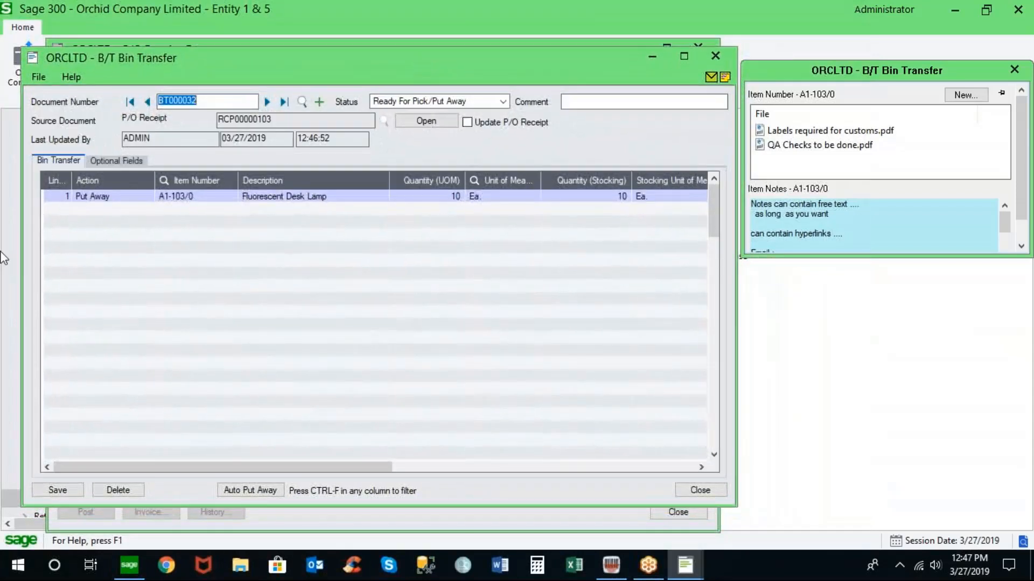
- Review the put-away line's quantity, location and bin columns in the bin transfer
{"action": "left_click", "coordinate": [115, 199]}
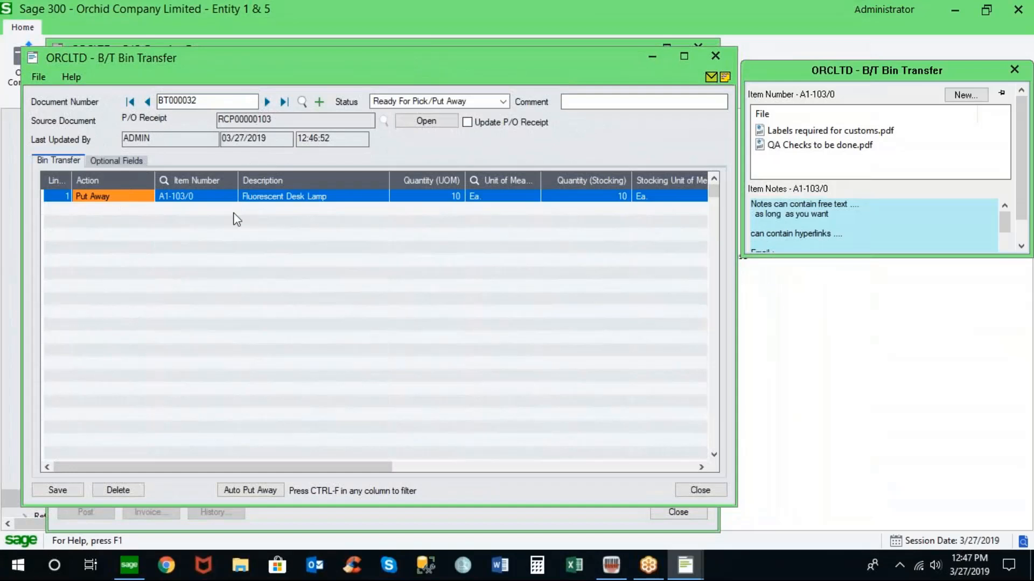
{"action": "left_click", "coordinate": [439, 198]}
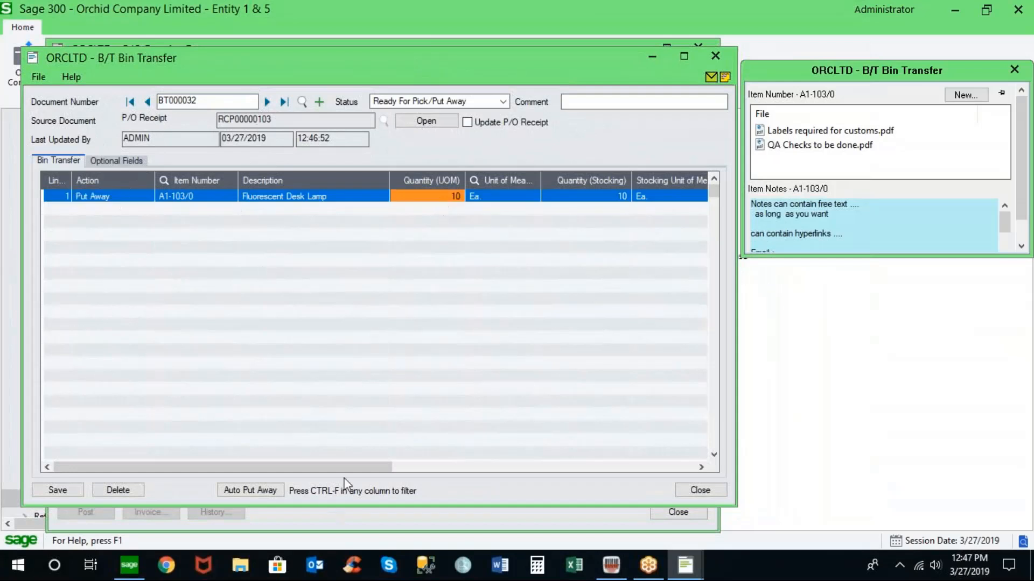
{"action": "left_click", "coordinate": [443, 467]}
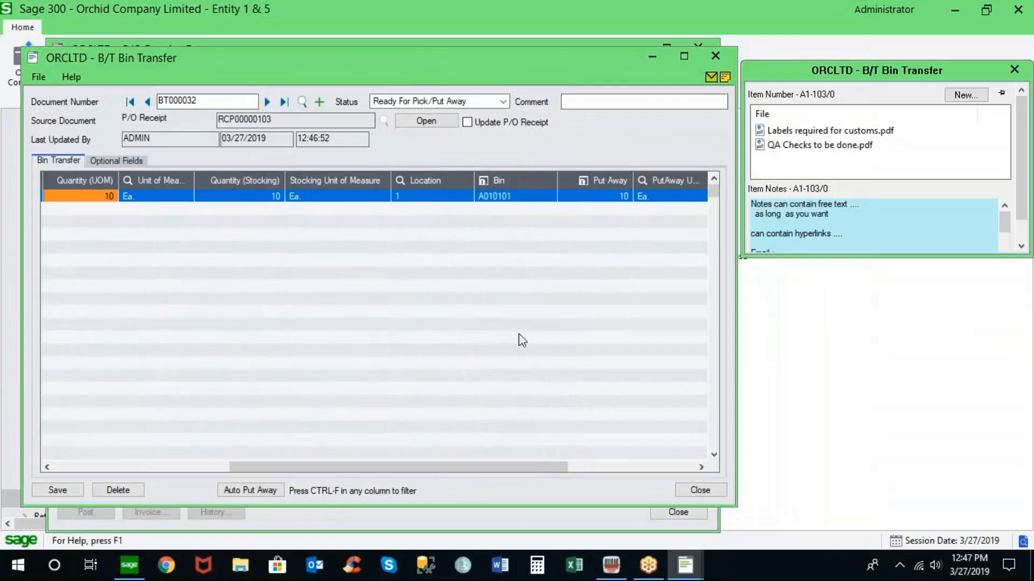
{"action": "left_click", "coordinate": [520, 199]}
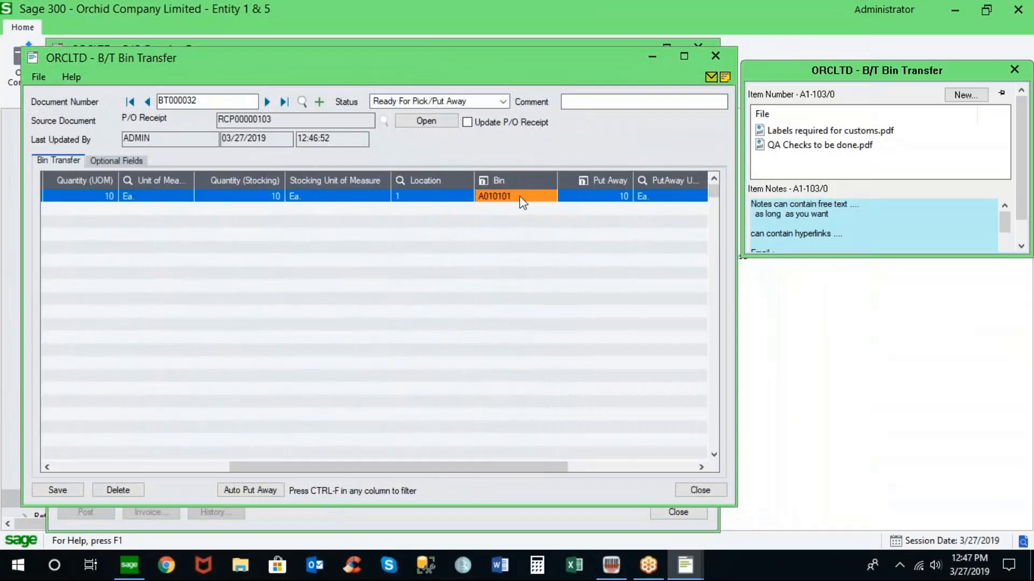
- Open the line's bin quantities, browse the available bins, and close both without changes
{"action": "left_click", "coordinate": [488, 181]}
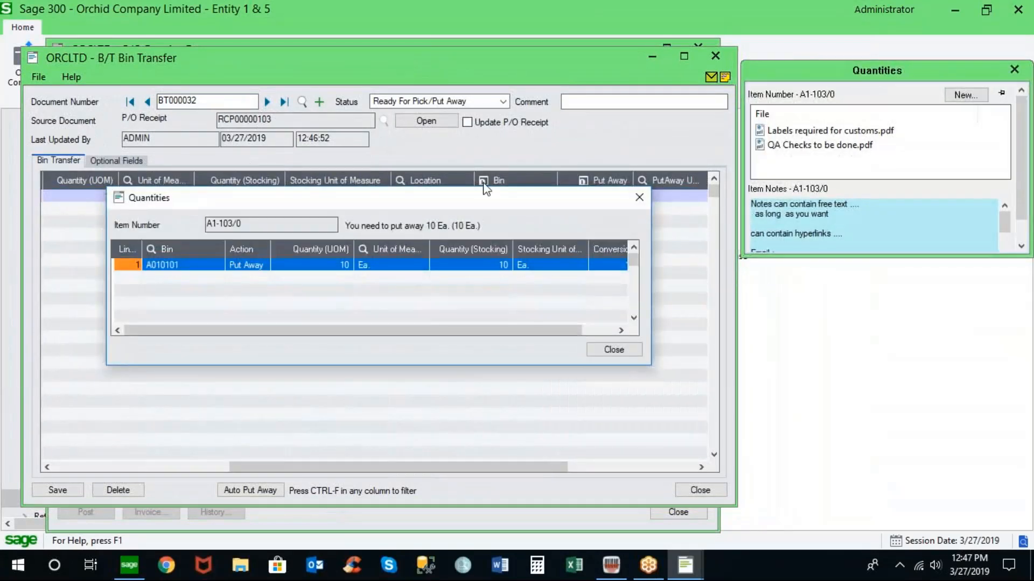
{"action": "left_click", "coordinate": [218, 266]}
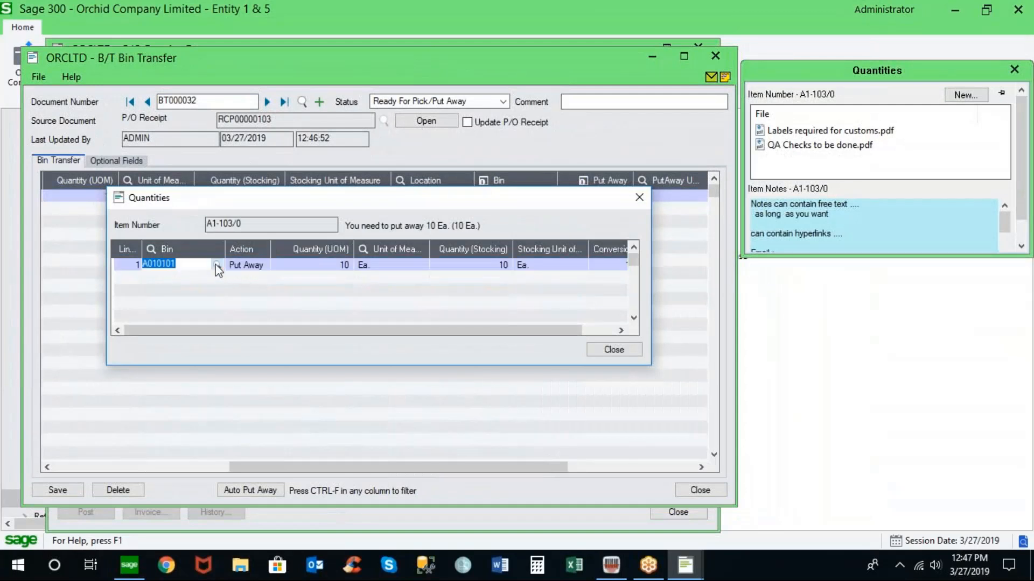
{"action": "left_click", "coordinate": [217, 267]}
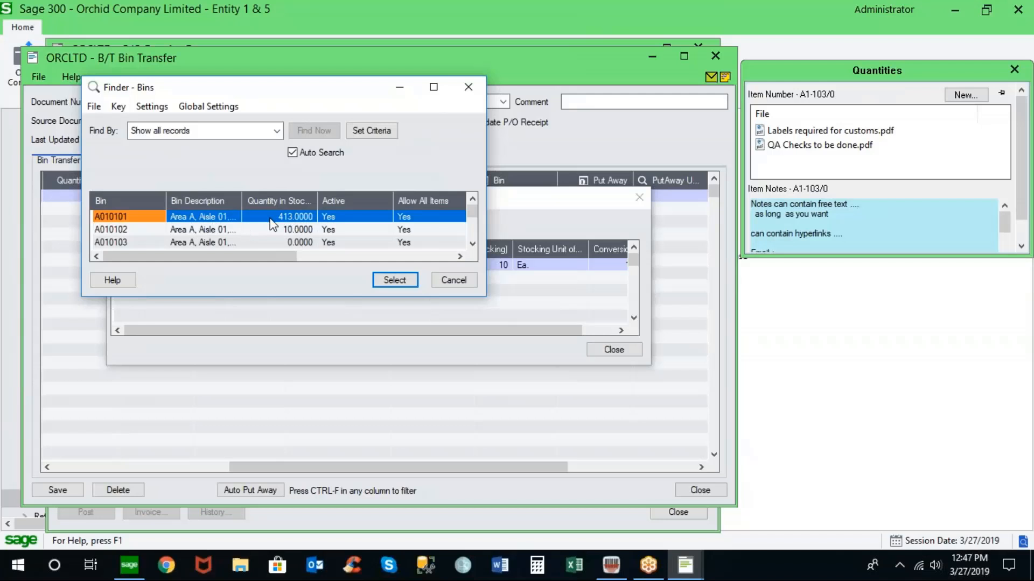
{"action": "left_click", "coordinate": [453, 280]}
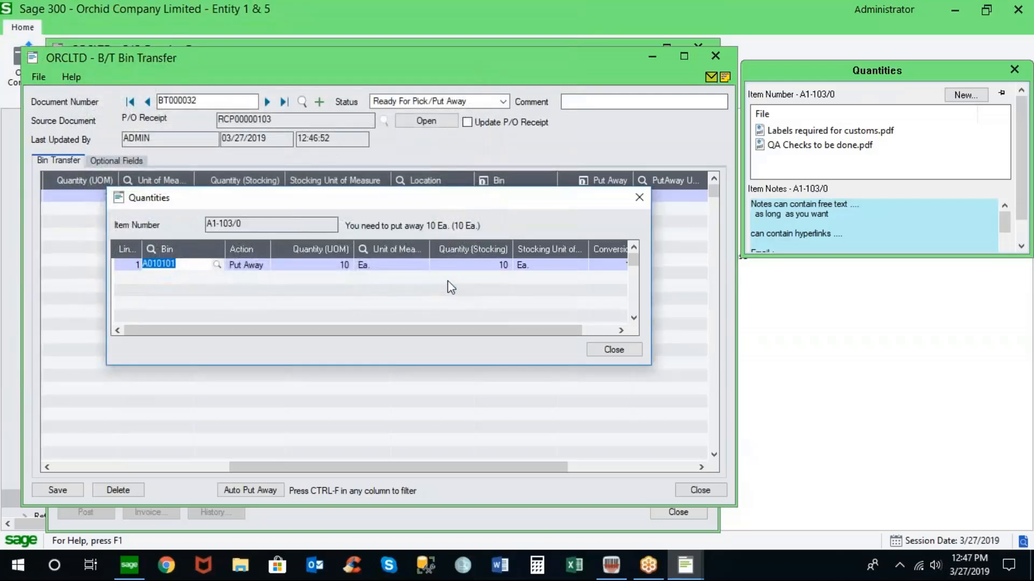
{"action": "left_click", "coordinate": [614, 350]}
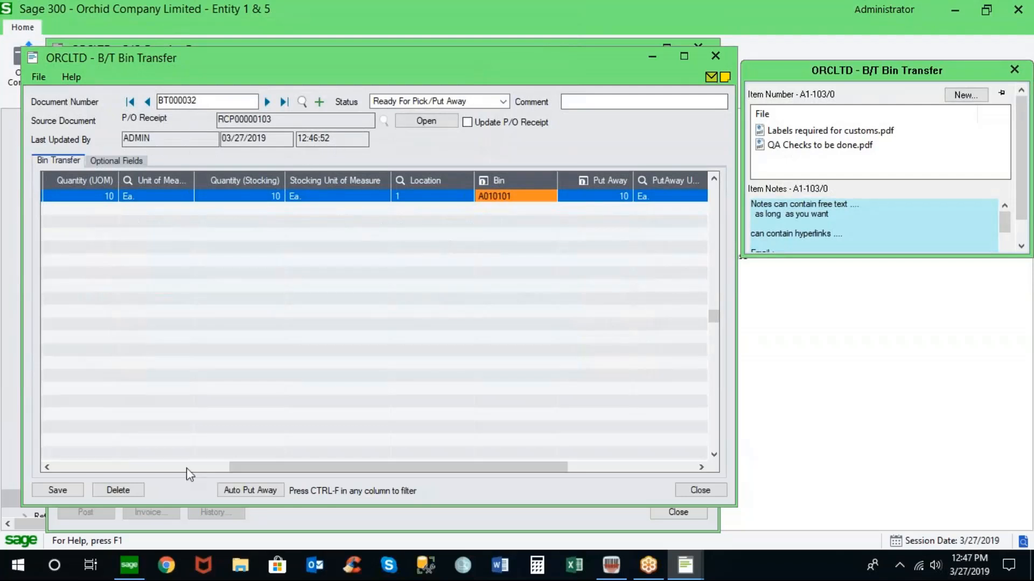
- Save the bin transfer and set its status to Completed
{"action": "left_click", "coordinate": [54, 489]}
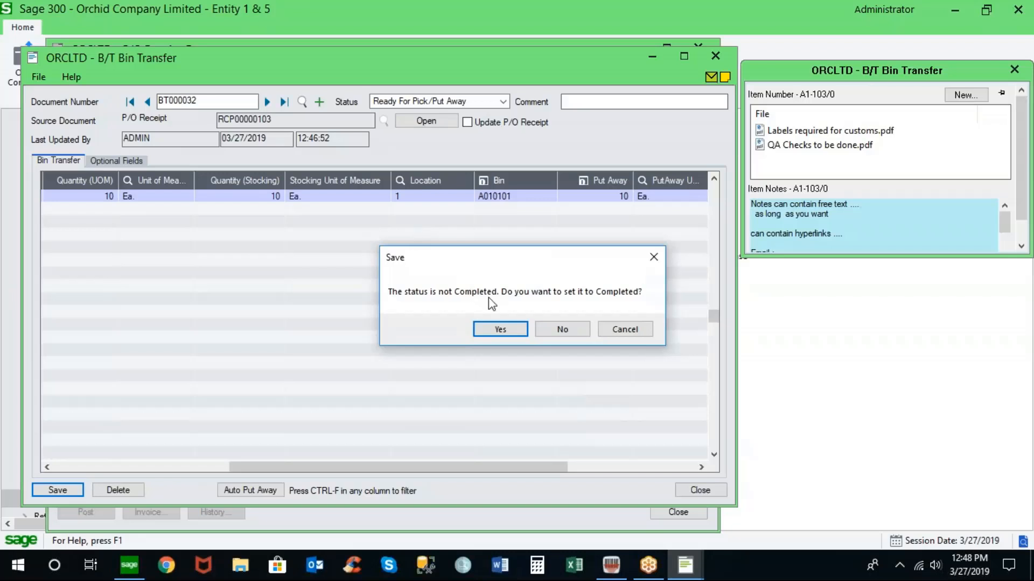
{"action": "left_click", "coordinate": [500, 328]}
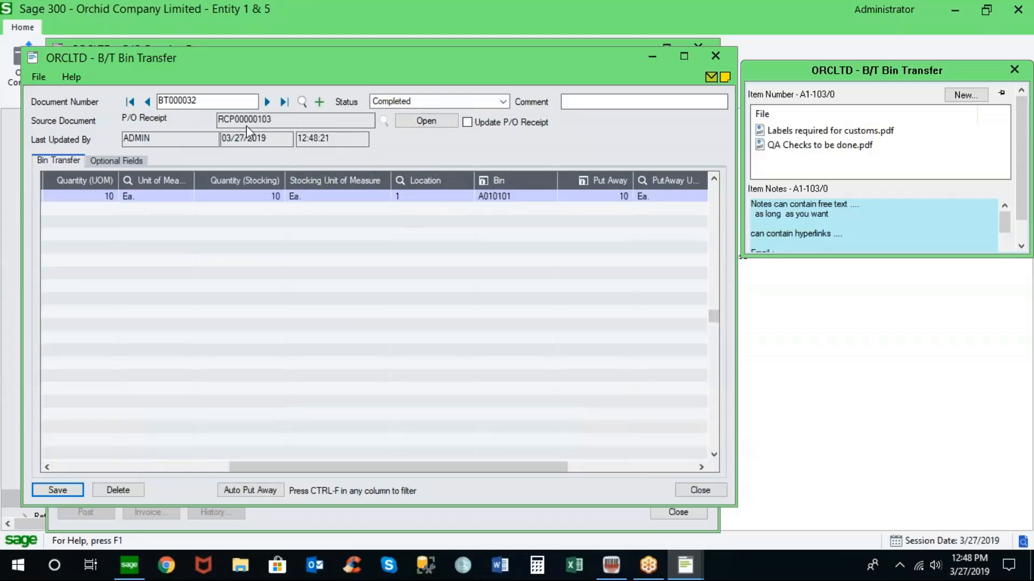
- Close the bin transfer and receipt entry windows and open Order Entry under O/E Transactions
{"action": "left_click", "coordinate": [698, 490]}
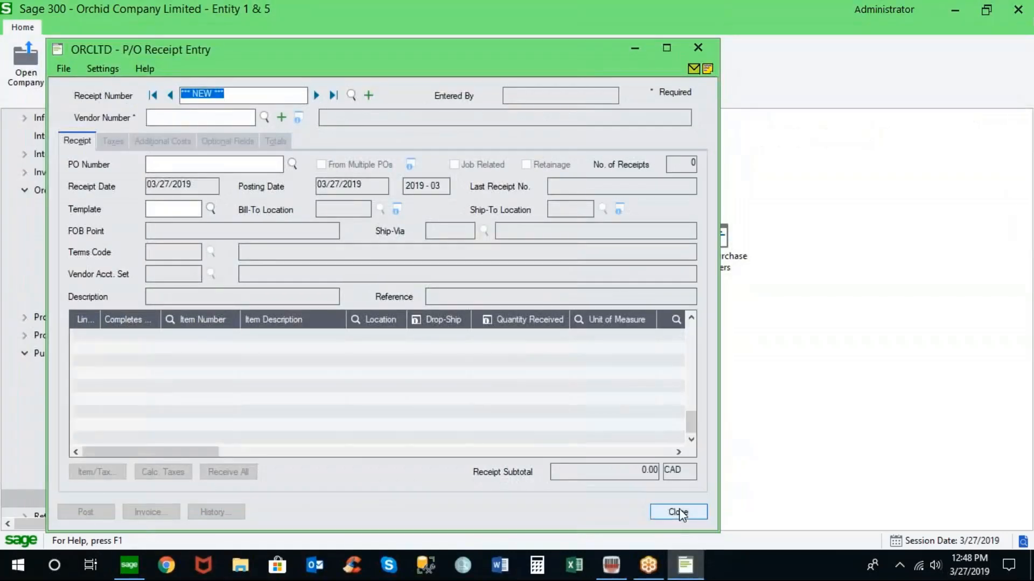
{"action": "left_click", "coordinate": [679, 512]}
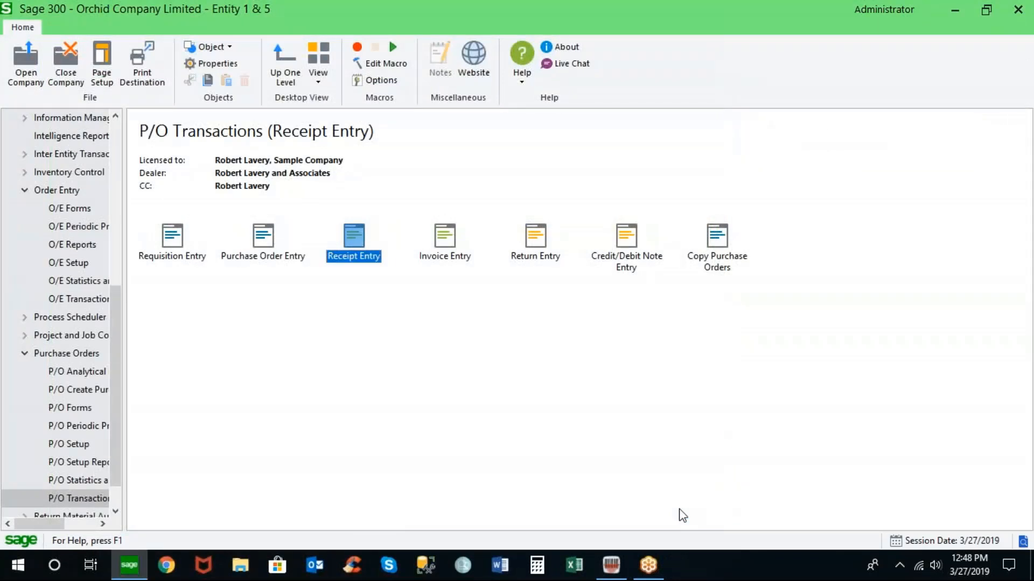
{"action": "left_click", "coordinate": [23, 354]}
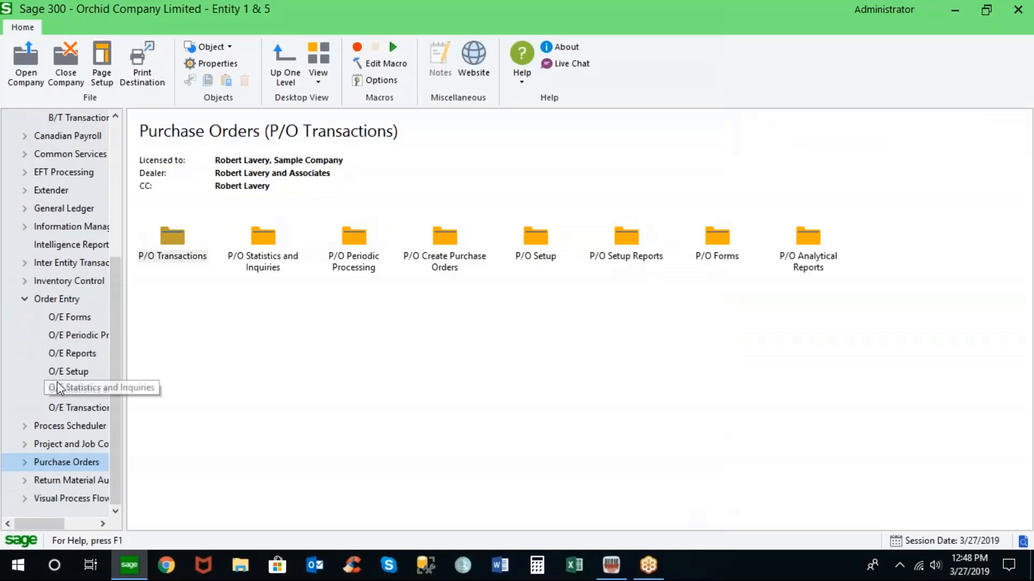
{"action": "left_click", "coordinate": [75, 408]}
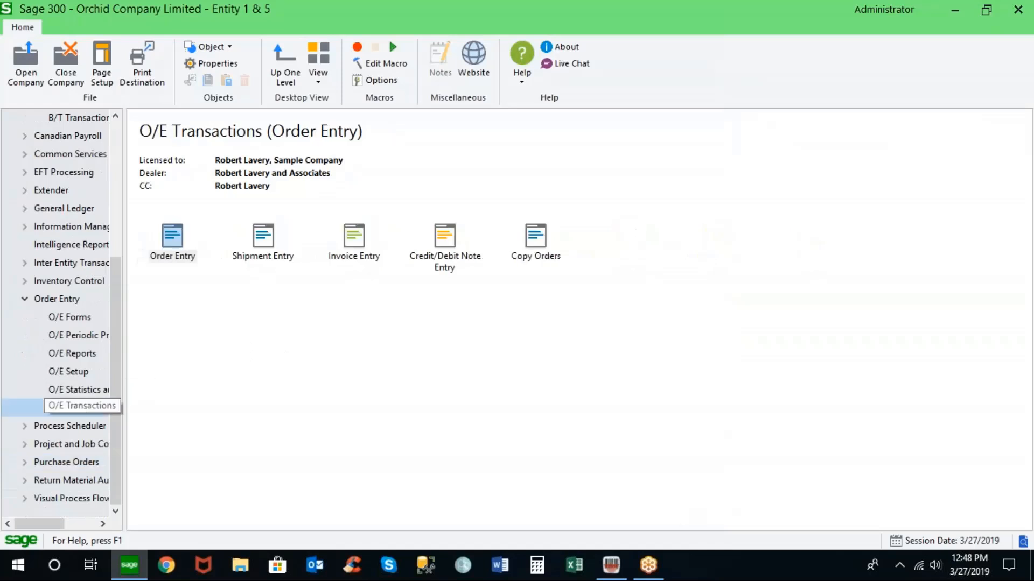
{"action": "double_click", "coordinate": [173, 244]}
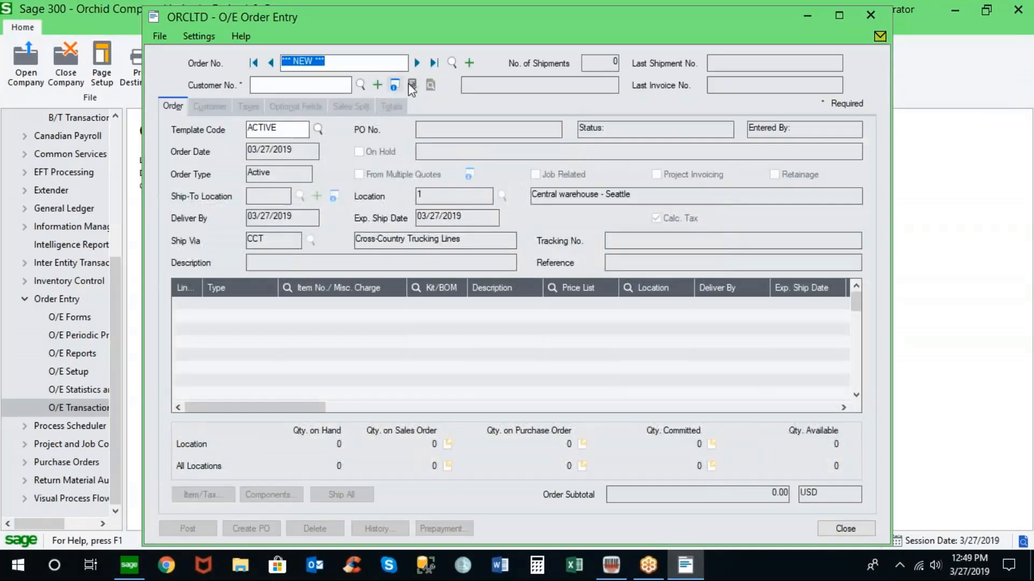
- Start a new sales order for the customer and add item A1-103/0 on the first line
{"action": "left_click", "coordinate": [337, 83]}
{"action": "type", "text": "1200"}
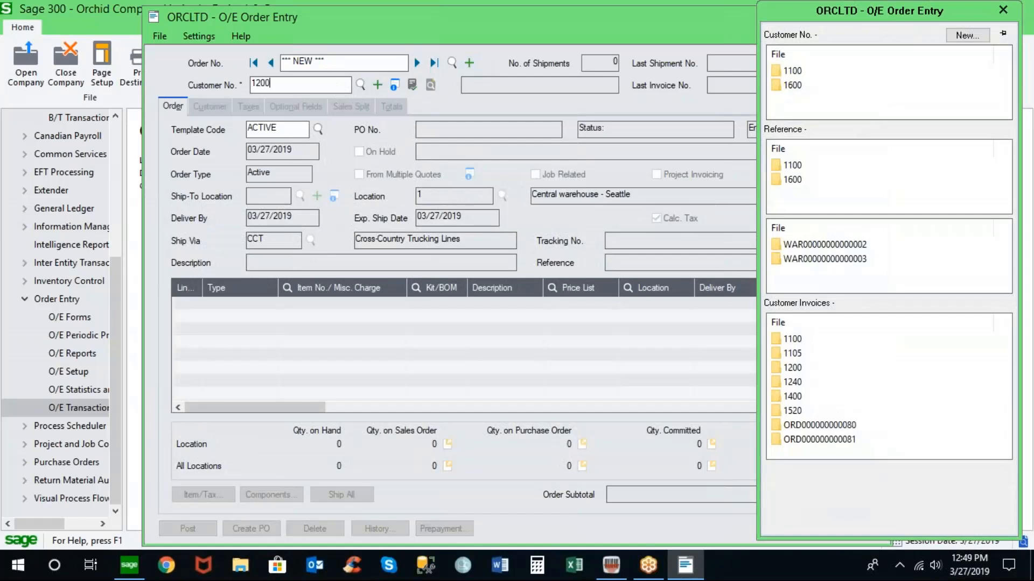
{"action": "key", "text": "Return"}
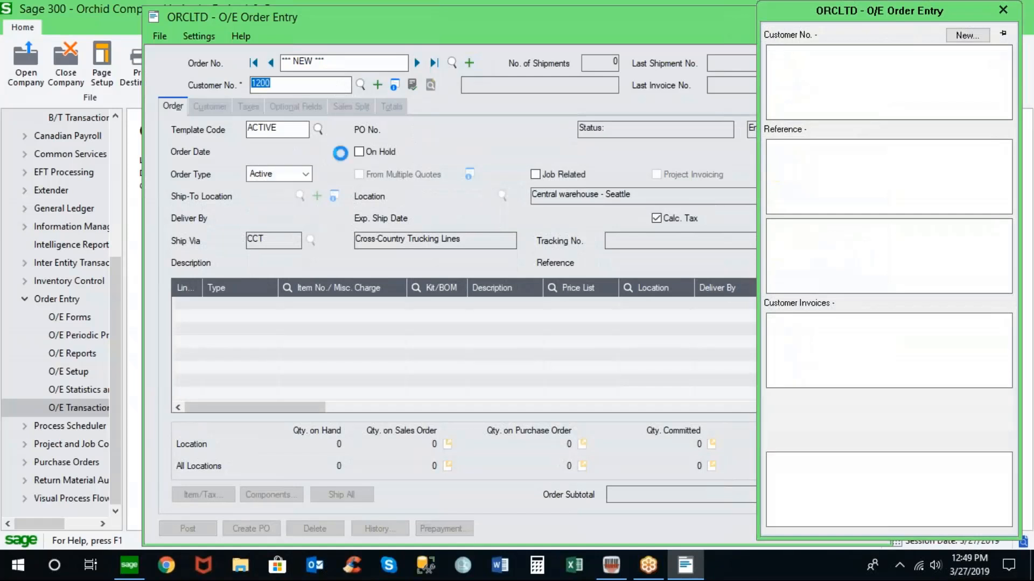
{"action": "left_click", "coordinate": [271, 310]}
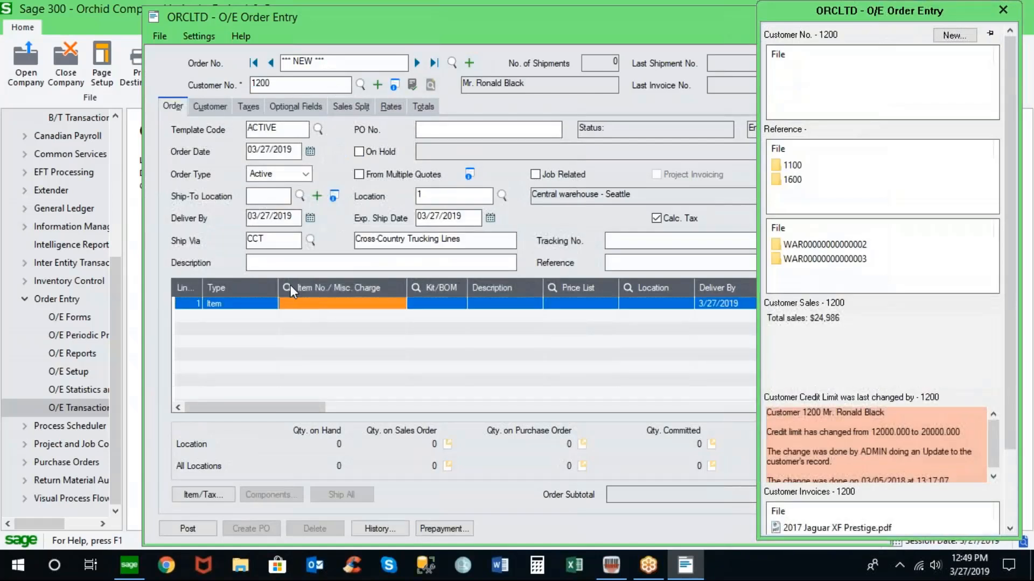
{"action": "left_click", "coordinate": [287, 287]}
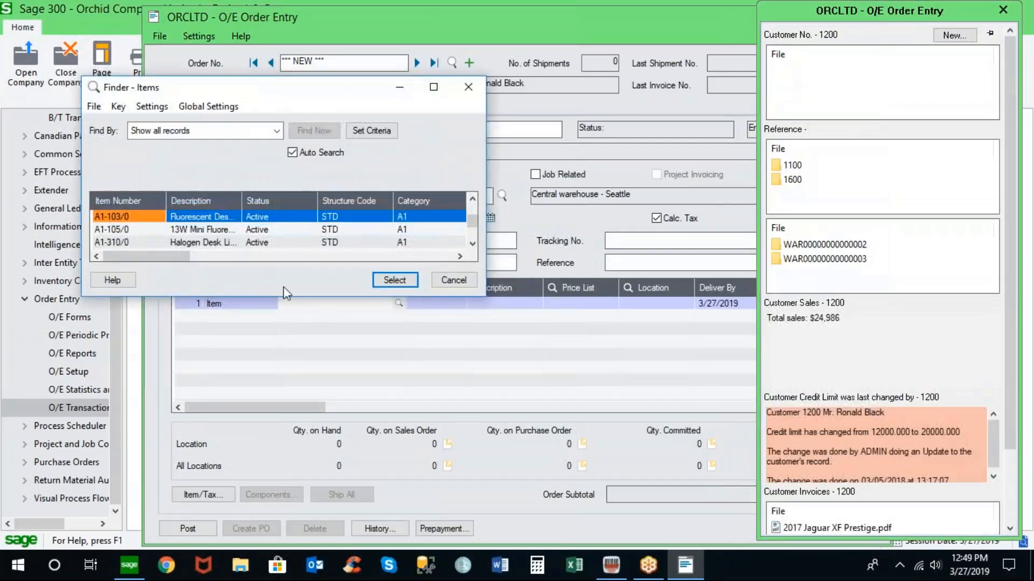
{"action": "double_click", "coordinate": [121, 218]}
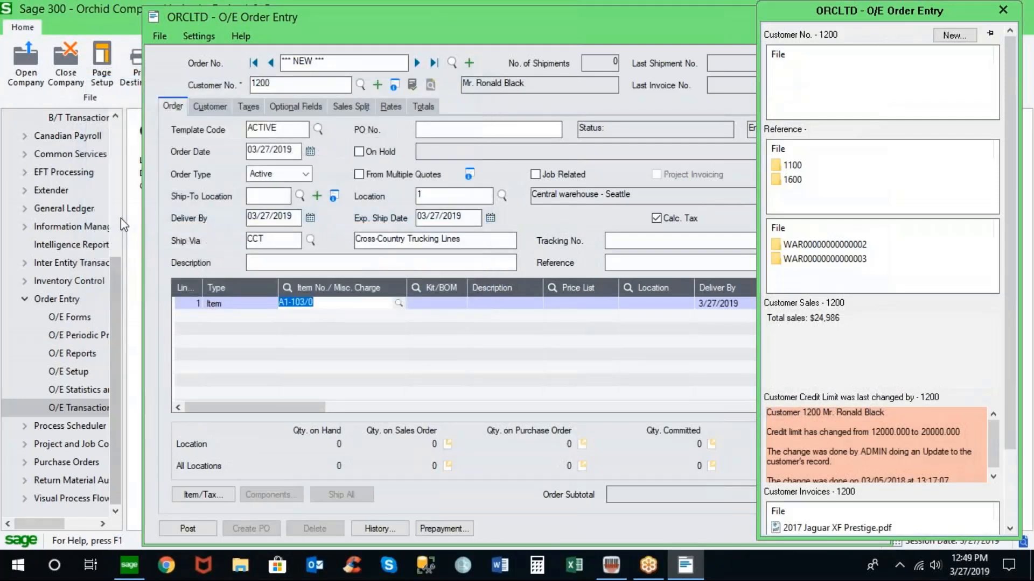
{"action": "key", "text": "Tab"}
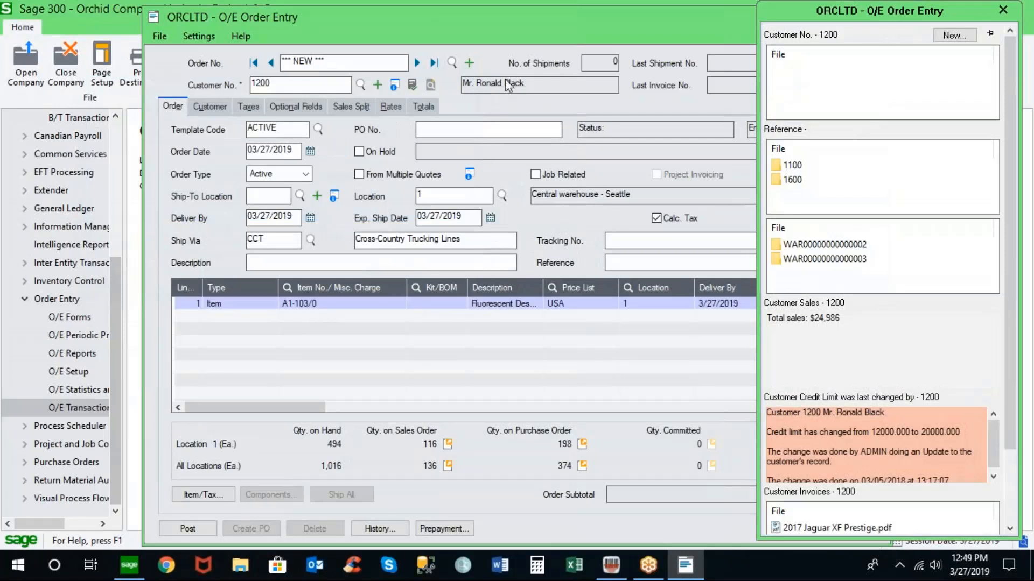
- Close the customer information panel and set the line's ordered quantity to 10
{"action": "left_click", "coordinate": [1003, 10]}
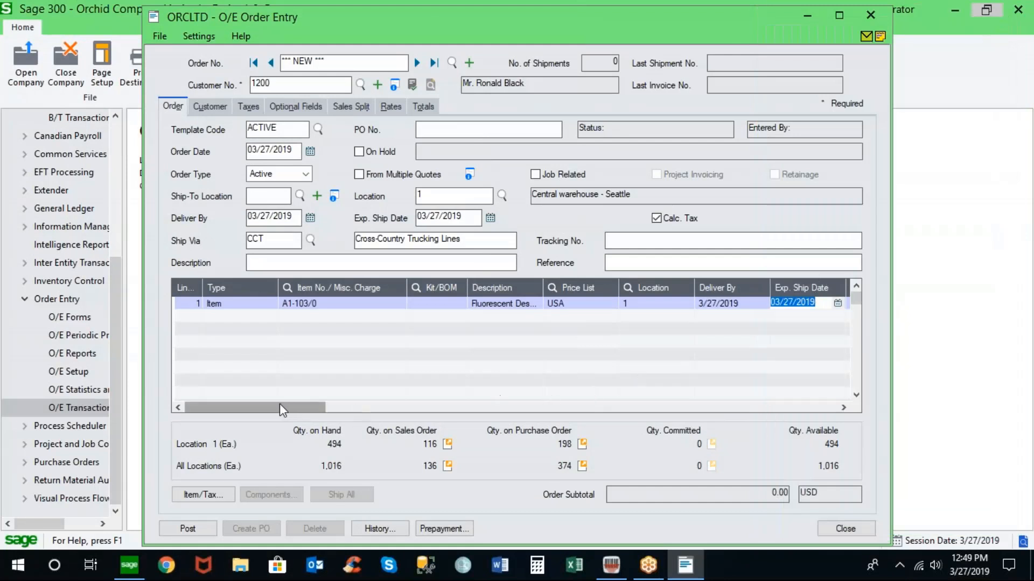
{"action": "key", "text": "Tab"}
{"action": "left_click_drag", "start_coordinate": [344, 406], "coordinate": [369, 407]}
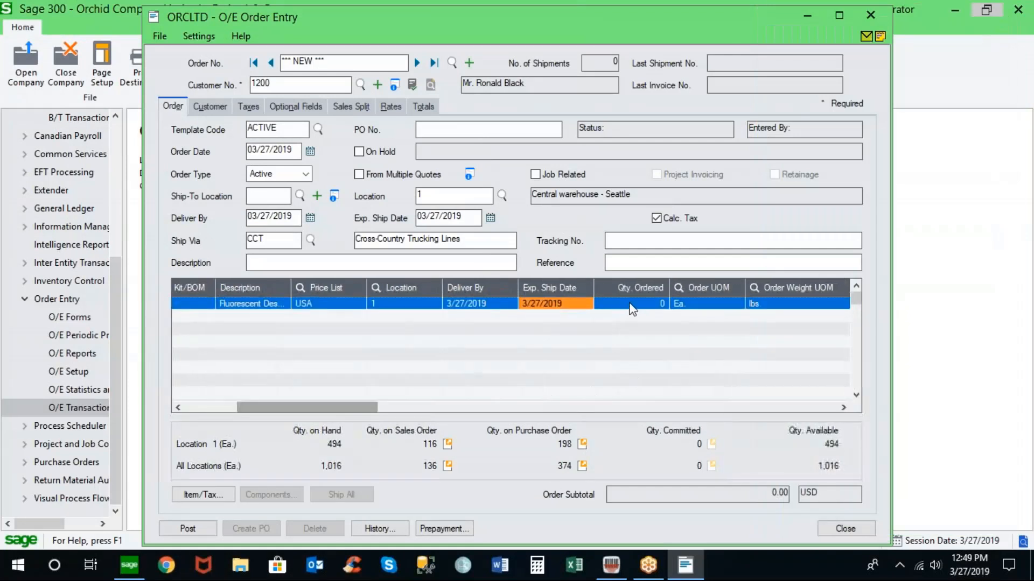
{"action": "left_click", "coordinate": [630, 305]}
{"action": "type", "text": "10"}
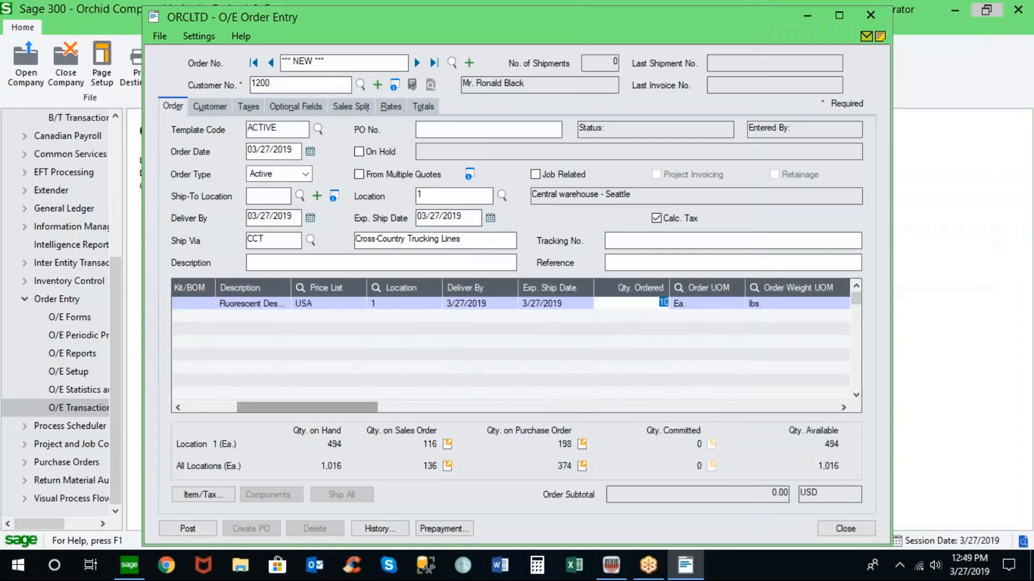
{"action": "key", "text": "Tab"}
- Post the order with credit approved by ADMIN, decline printing the confirmation, and close Order Entry
{"action": "left_click", "coordinate": [187, 528]}
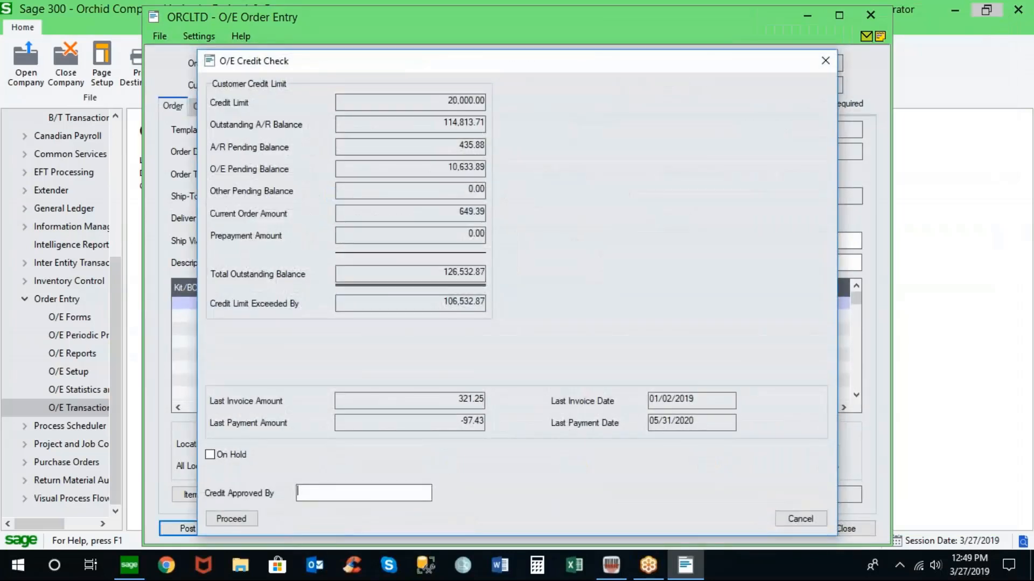
{"action": "left_click", "coordinate": [797, 518]}
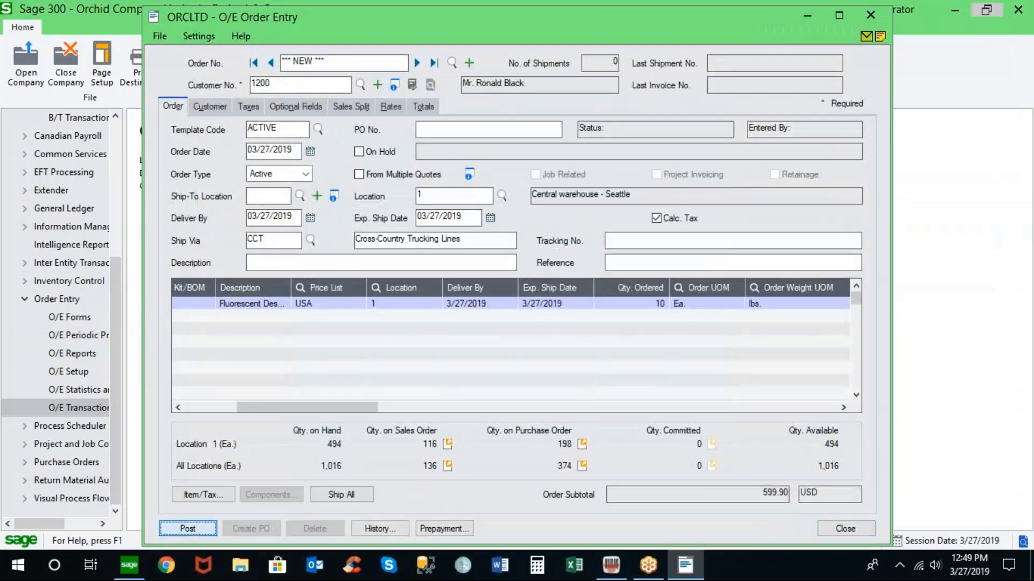
{"action": "left_click", "coordinate": [188, 528]}
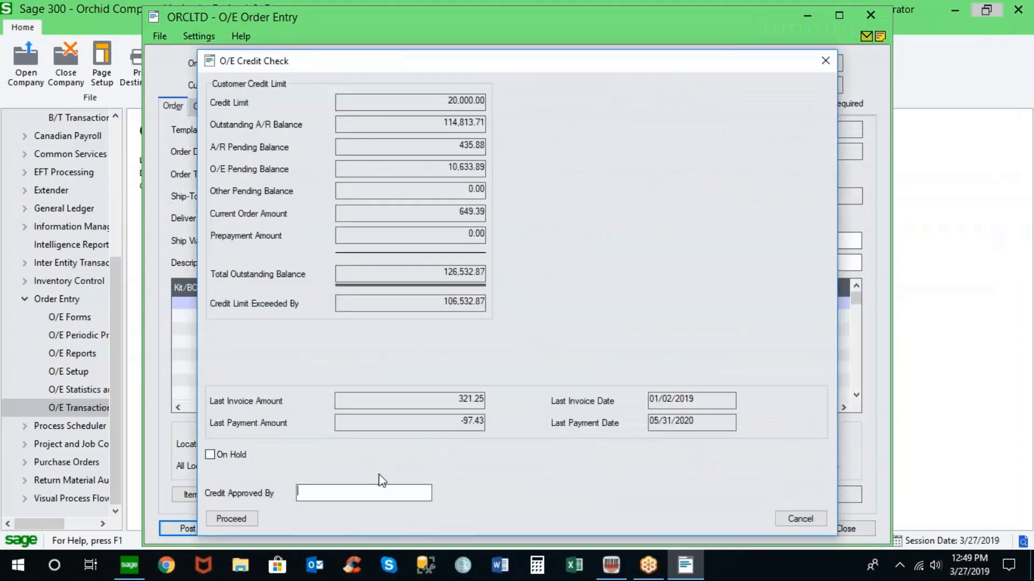
{"action": "type", "text": "ADMIN"}
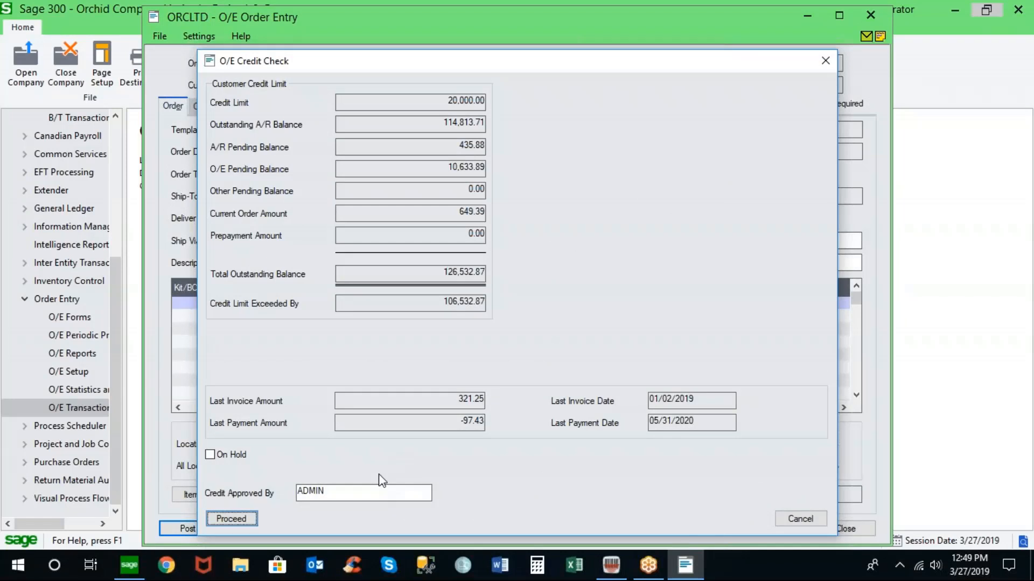
{"action": "left_click", "coordinate": [239, 520]}
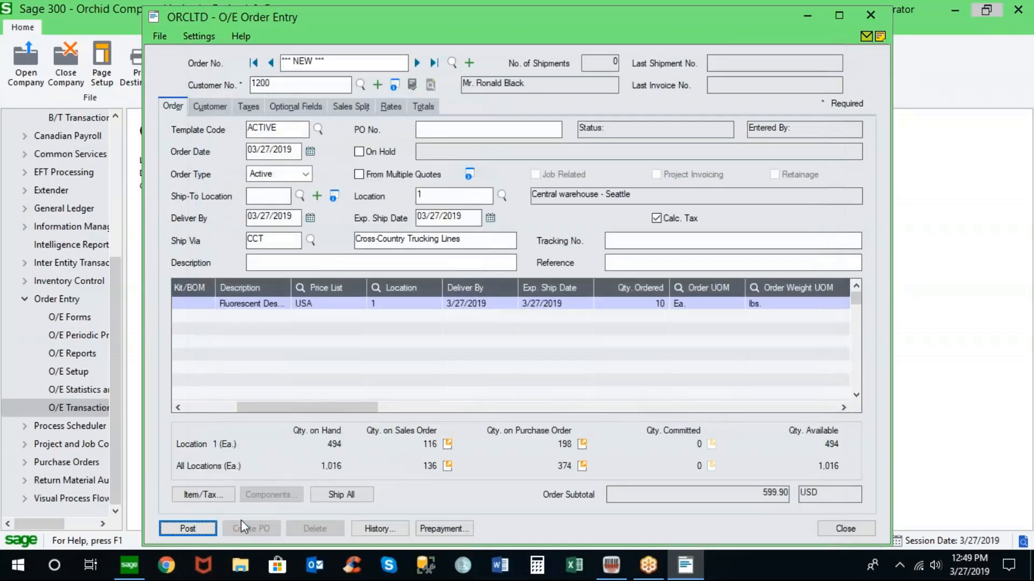
{"action": "left_click", "coordinate": [214, 527]}
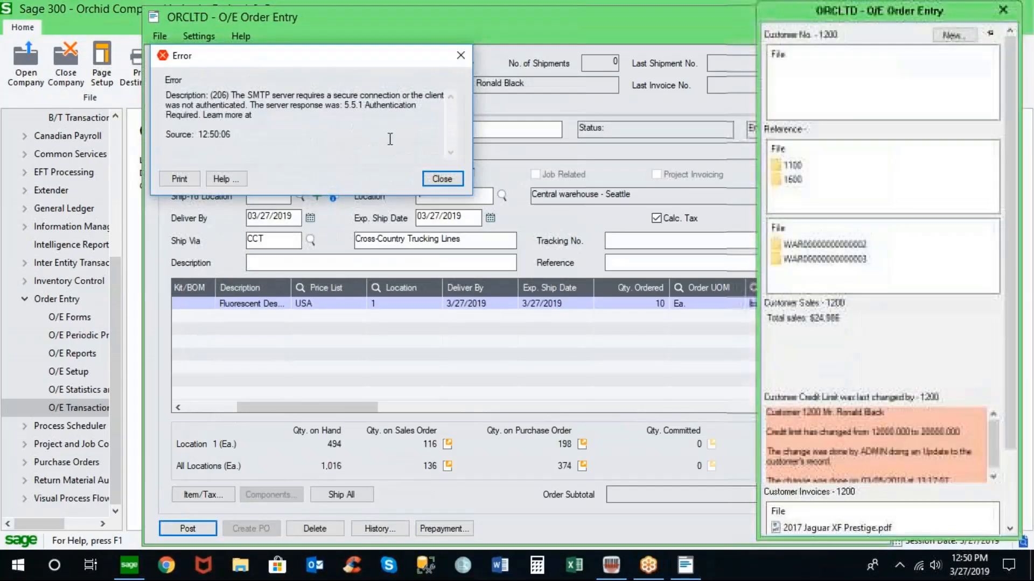
{"action": "left_click", "coordinate": [431, 179]}
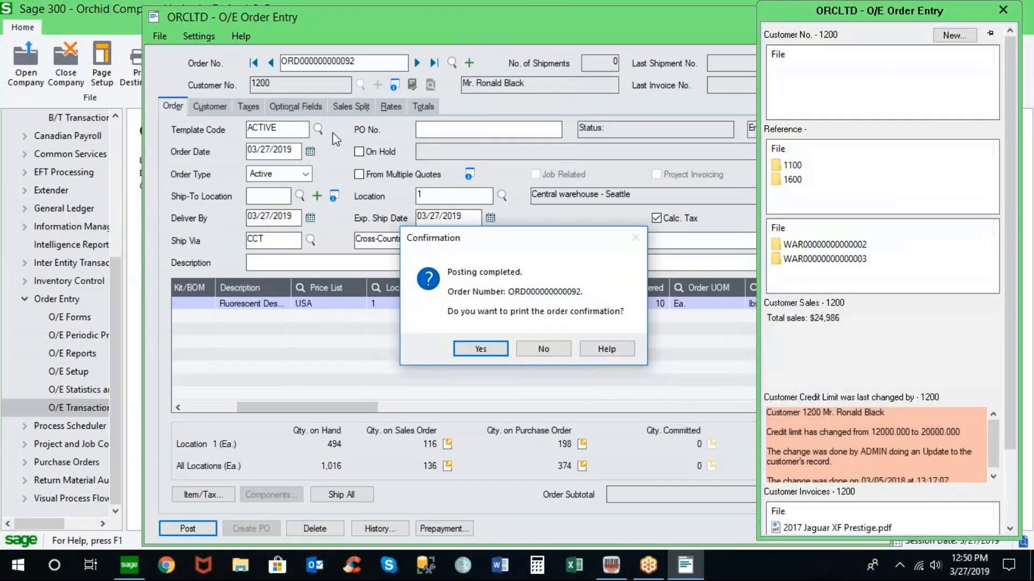
{"action": "left_click", "coordinate": [543, 350]}
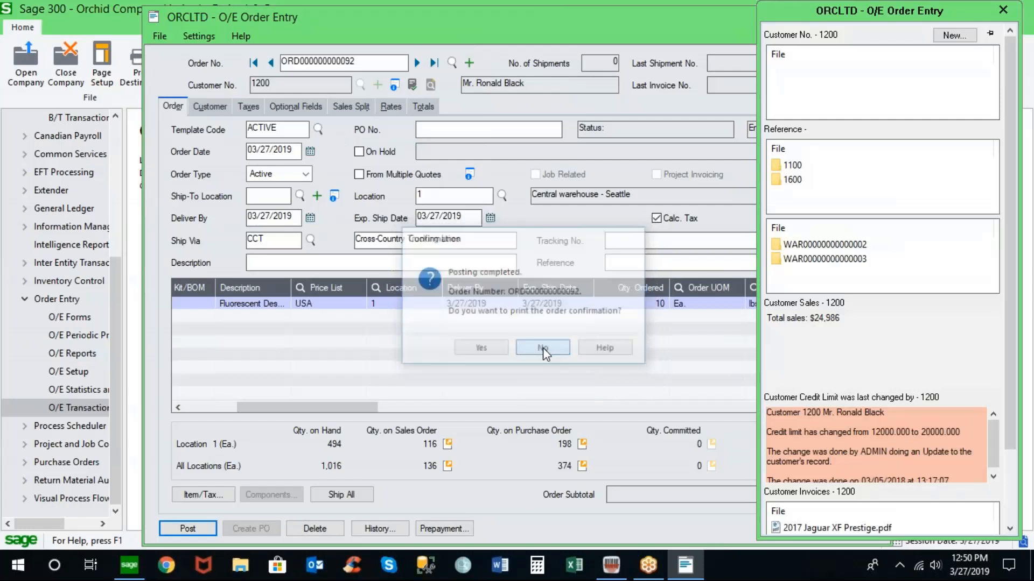
{"action": "left_click", "coordinate": [1003, 10]}
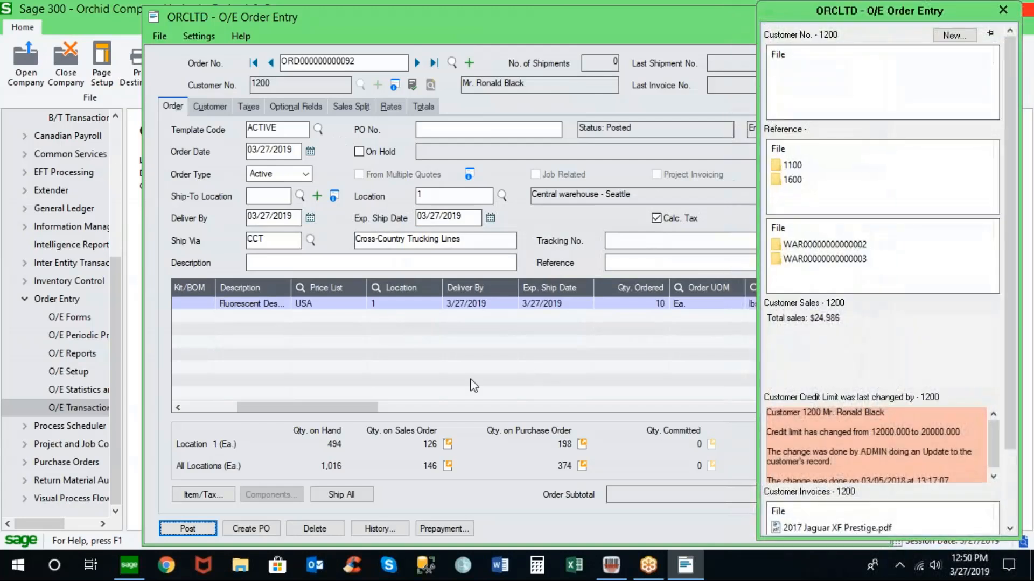
{"action": "left_click", "coordinate": [1004, 10]}
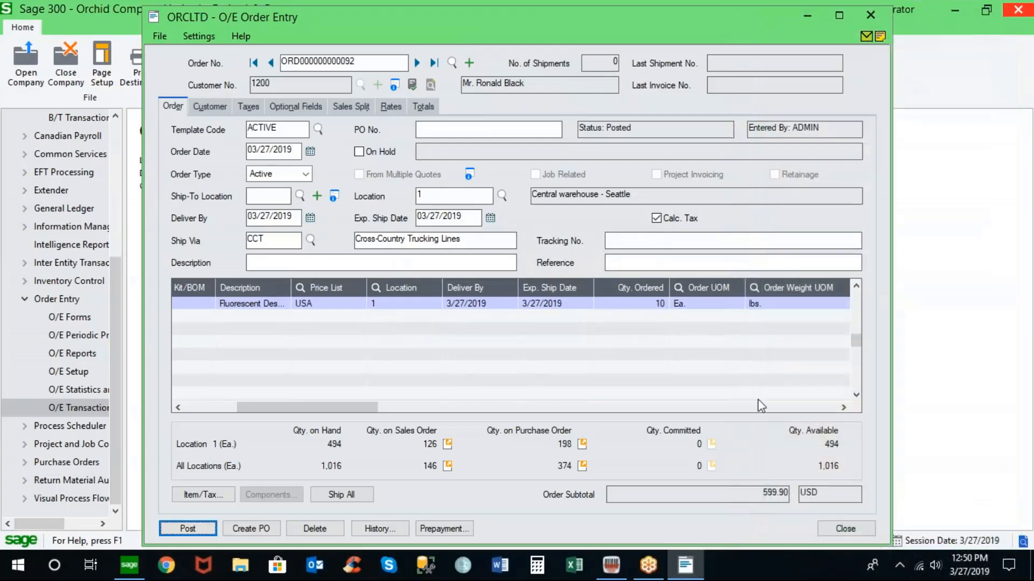
{"action": "left_click", "coordinate": [845, 529]}
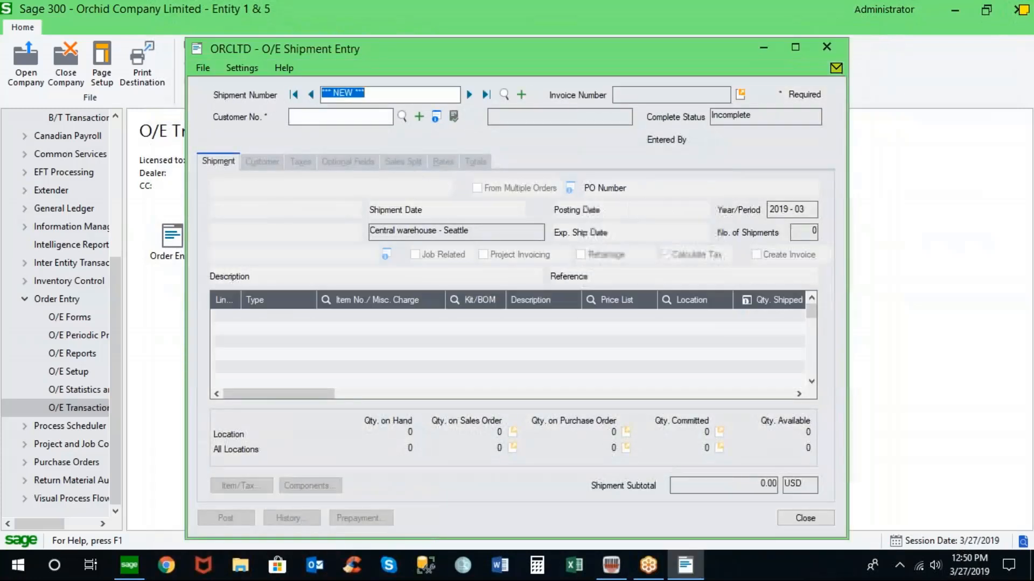
- Start a new shipment for the same customer and load the newly posted sales order
{"action": "left_click", "coordinate": [373, 118]}
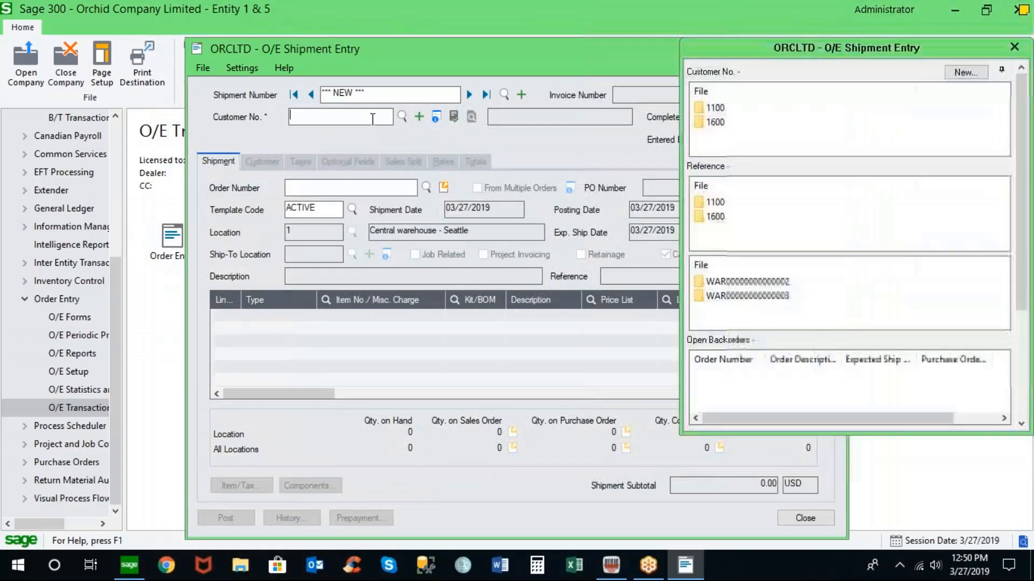
{"action": "type", "text": "1200"}
{"action": "double_click", "coordinate": [373, 117]}
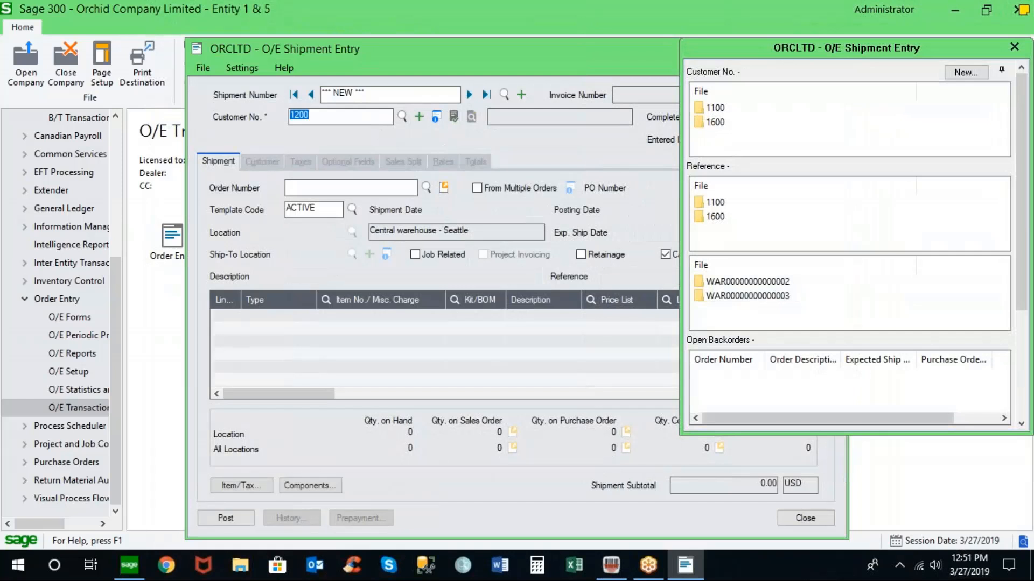
{"action": "left_click", "coordinate": [425, 189]}
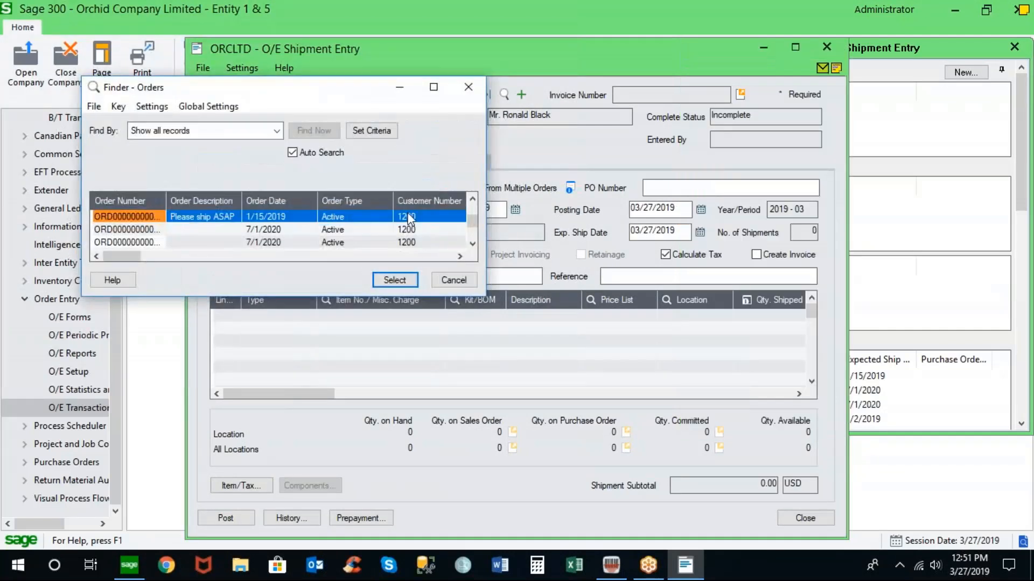
{"action": "left_click_drag", "start_coordinate": [472, 223], "coordinate": [473, 235]}
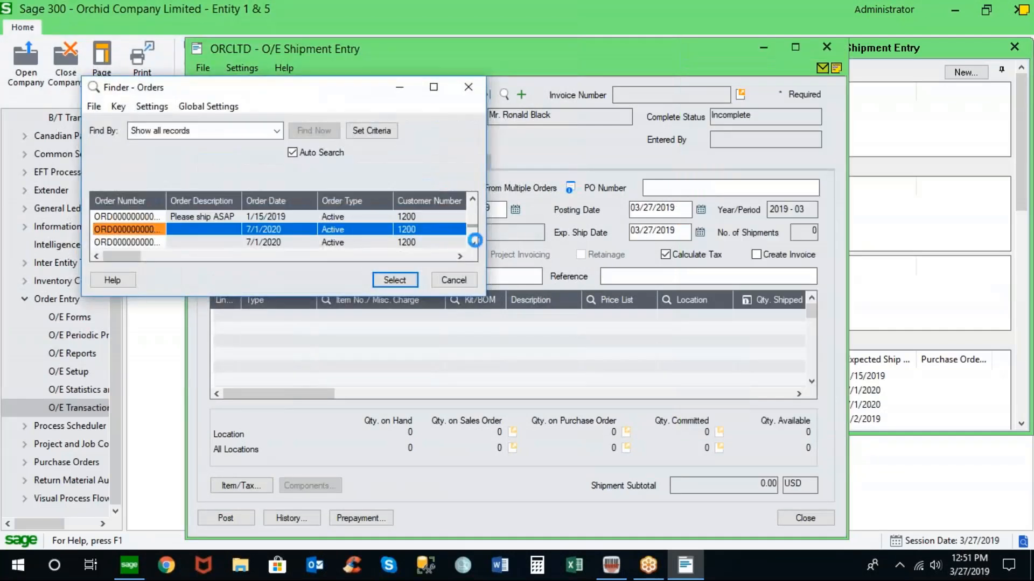
{"action": "double_click", "coordinate": [153, 242]}
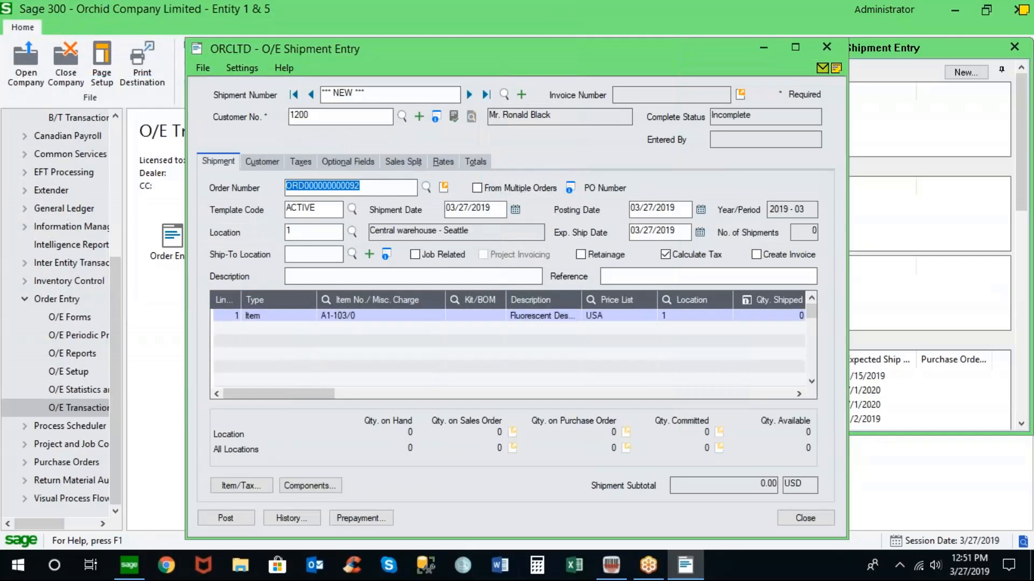
{"action": "key", "text": "Tab"}
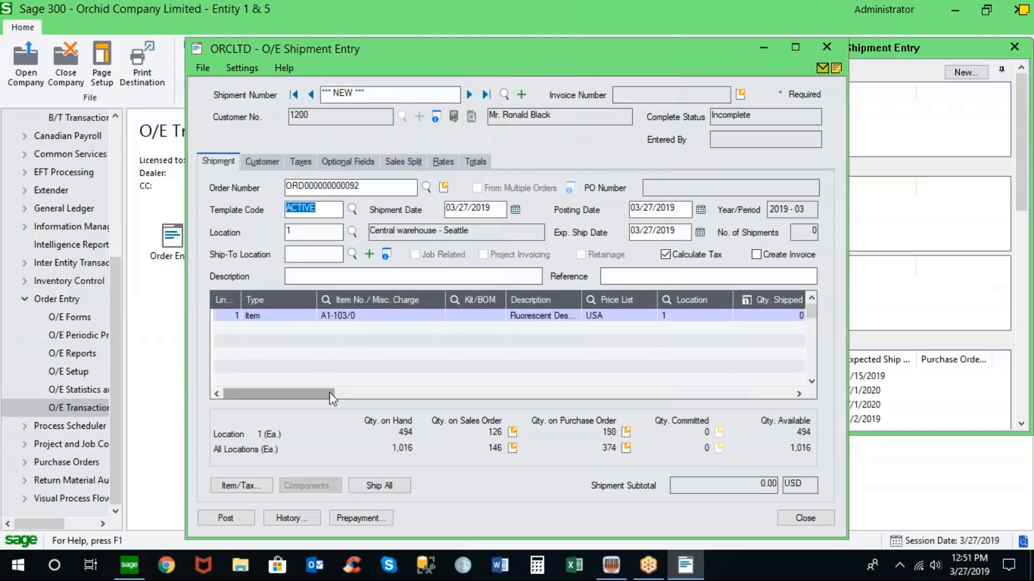
- Ship all of the line's quantity and post the shipment with credit approved by ADMIN
{"action": "left_click", "coordinate": [347, 393]}
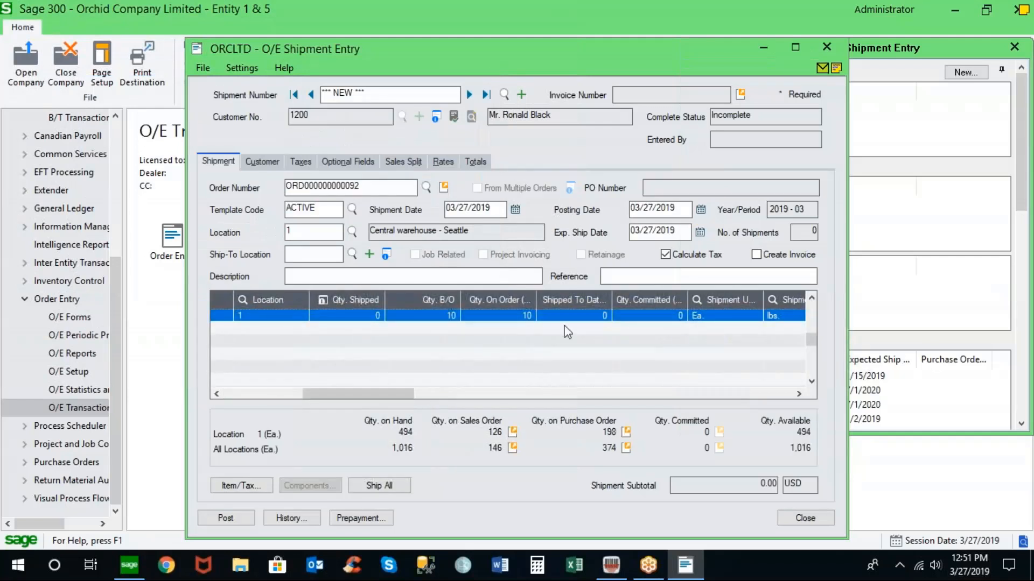
{"action": "left_click", "coordinate": [386, 488]}
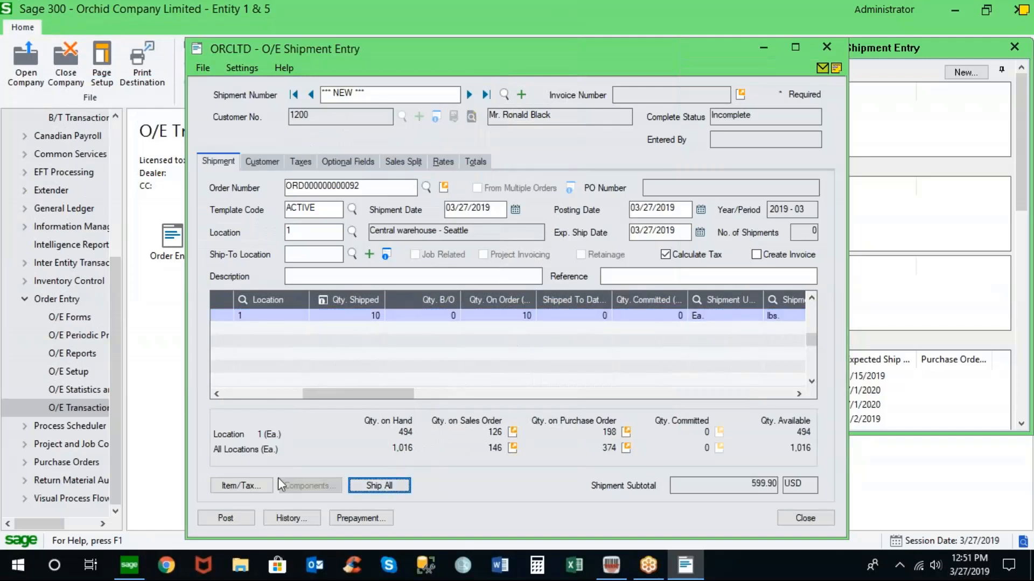
{"action": "left_click", "coordinate": [229, 520]}
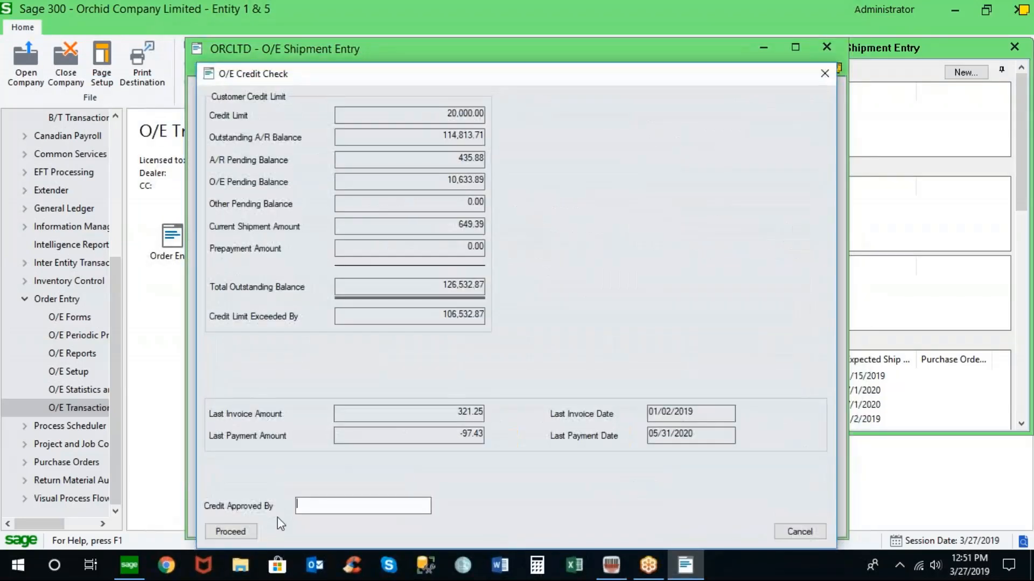
{"action": "type", "text": "ADMIN"}
{"action": "key", "text": "Tab"}
{"action": "left_click", "coordinate": [256, 536]}
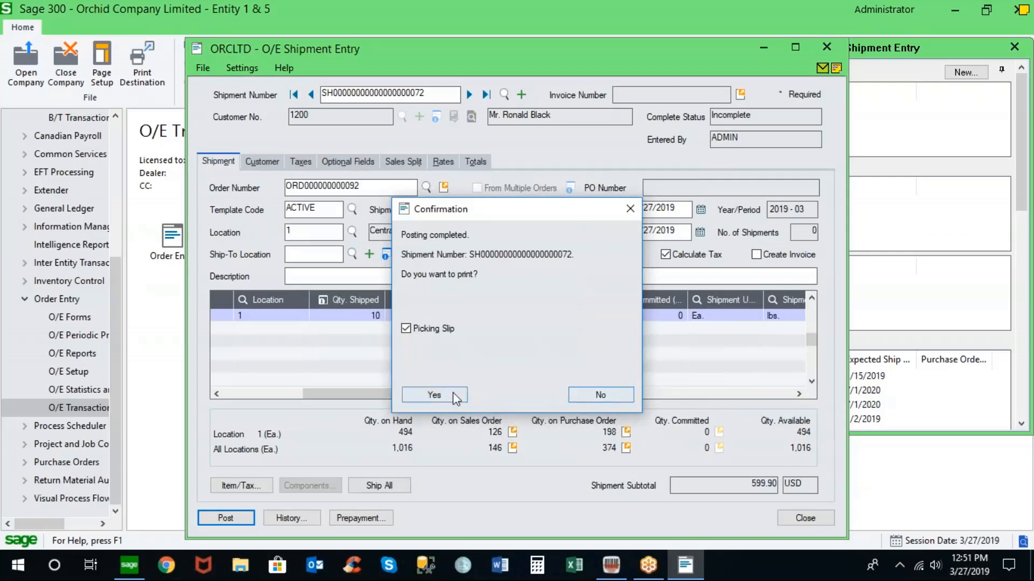
- Print the picking slip for the posted shipment and close its preview
{"action": "left_click", "coordinate": [454, 395]}
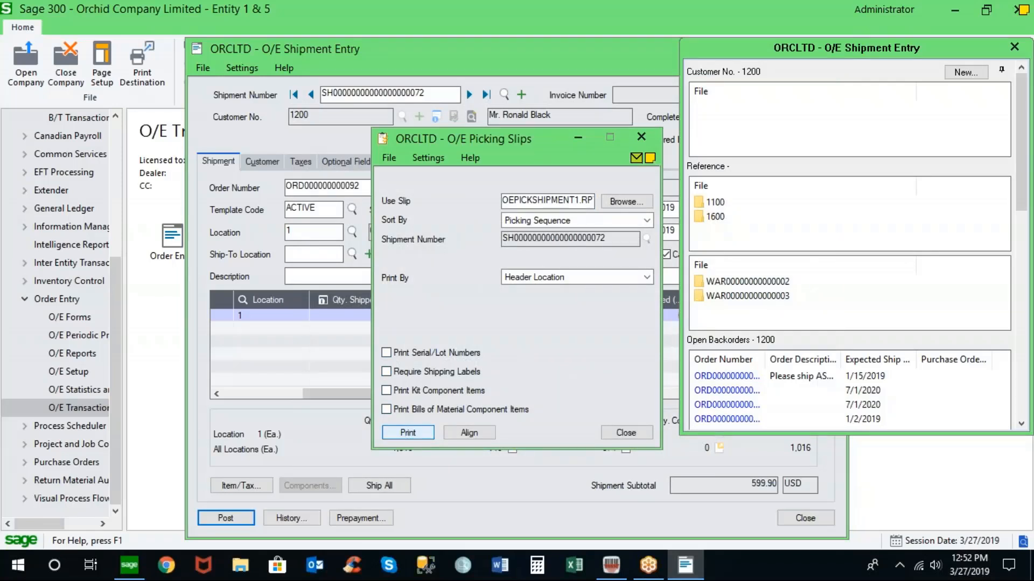
{"action": "left_click", "coordinate": [407, 433]}
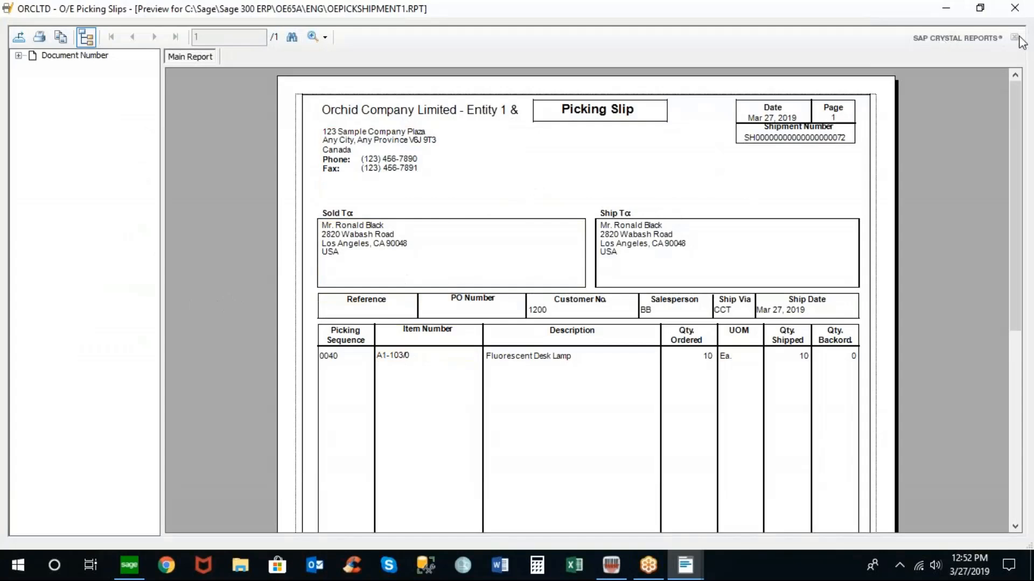
{"action": "left_click", "coordinate": [1014, 7]}
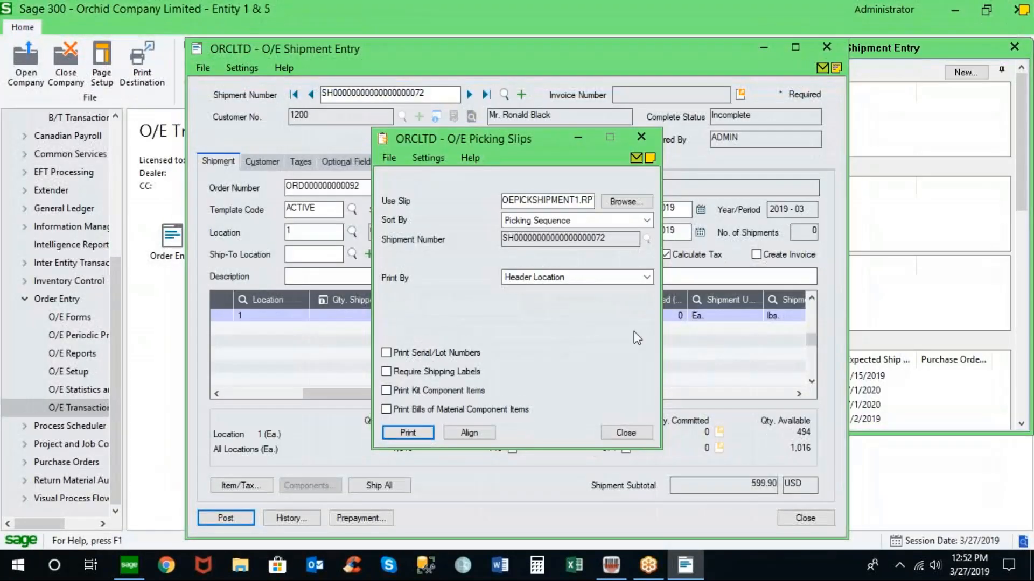
- Close the picking slip dialog, the customer side panel and Shipment Entry
{"action": "left_click", "coordinate": [632, 436]}
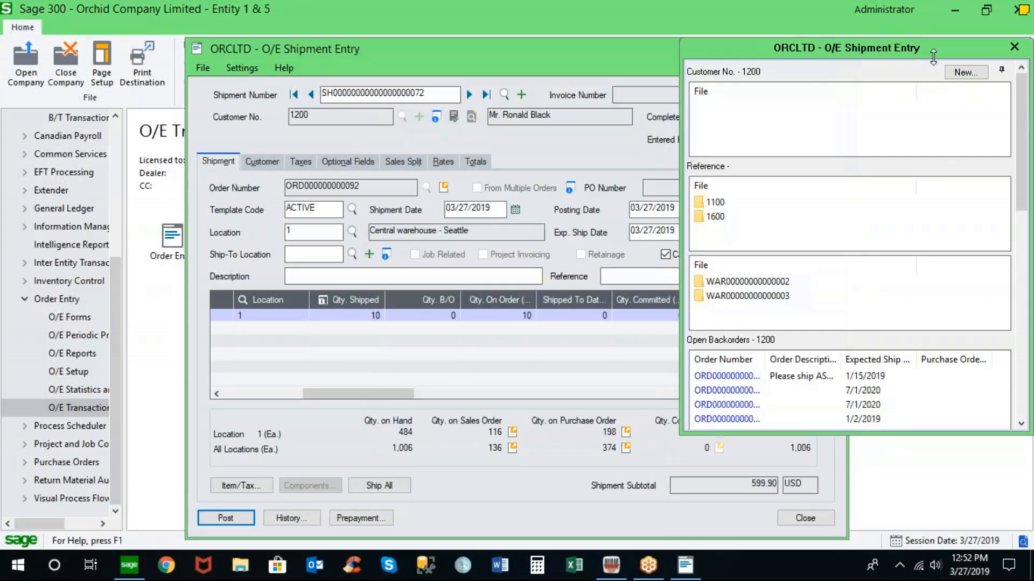
{"action": "left_click", "coordinate": [1014, 46]}
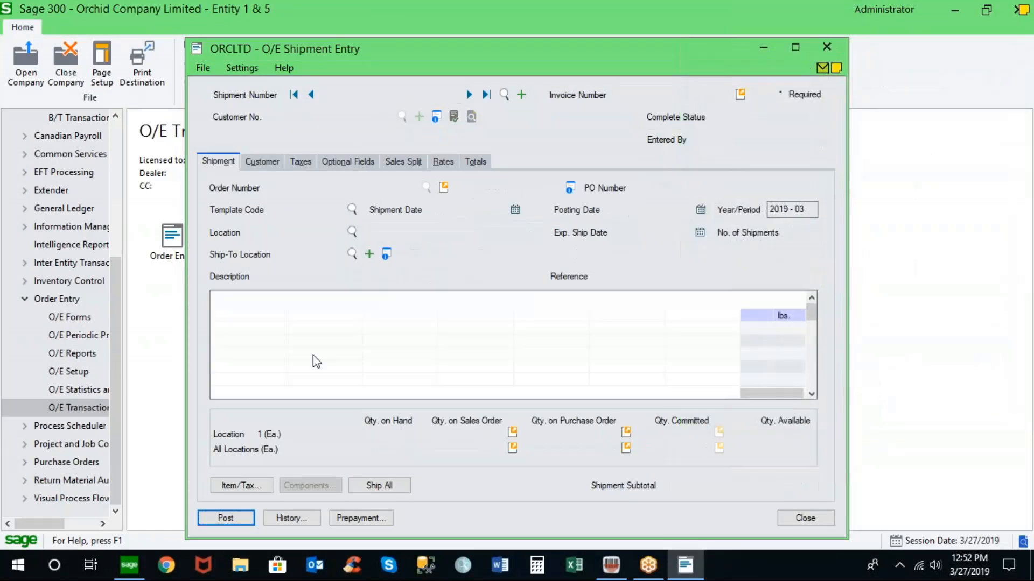
{"action": "key", "text": "alt+F4"}
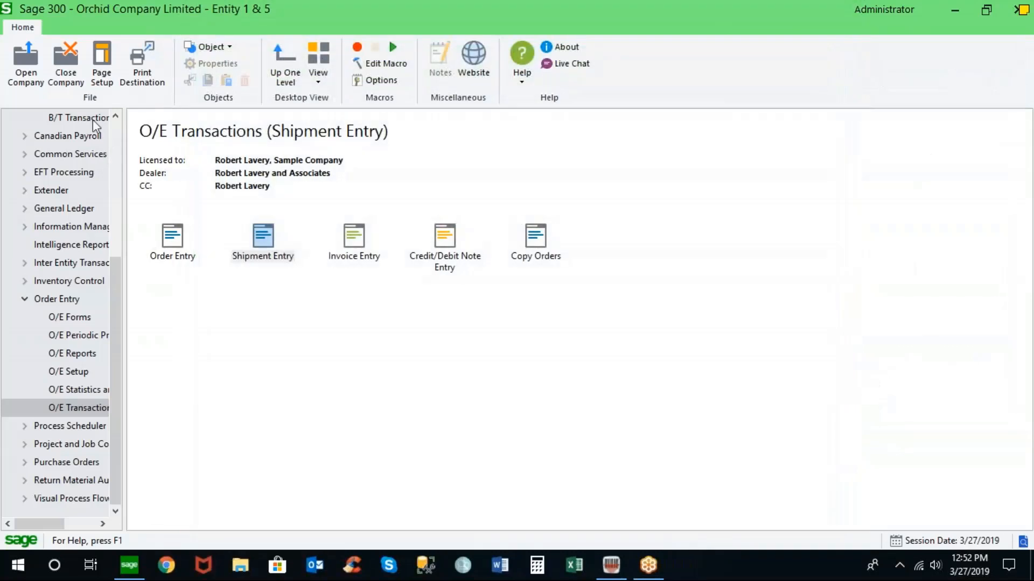
- Open Bin Transfer from B/T Transactions and load the most recent transfer document
{"action": "left_click", "coordinate": [94, 118]}
{"action": "double_click", "coordinate": [162, 233]}
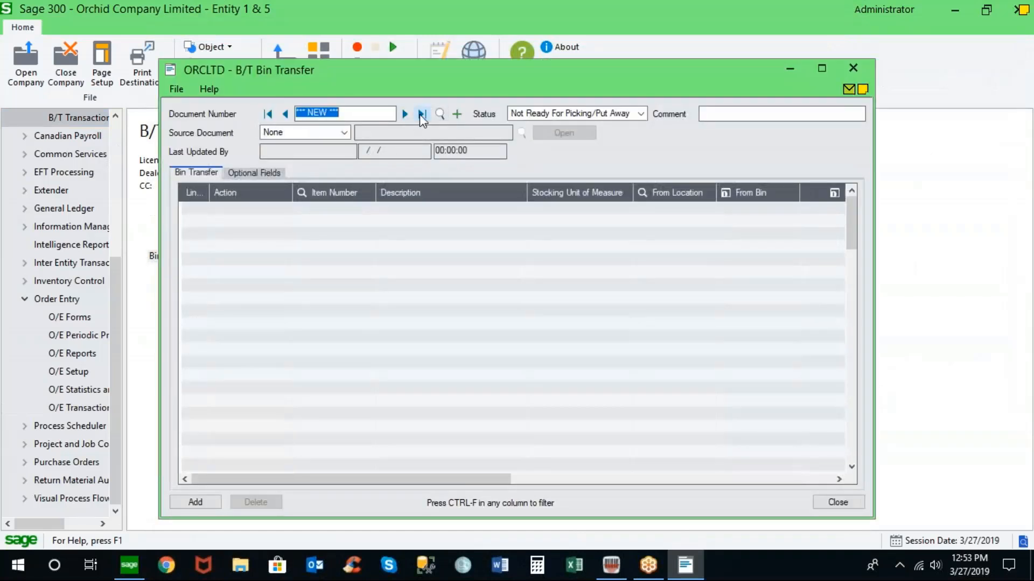
{"action": "left_click", "coordinate": [422, 115]}
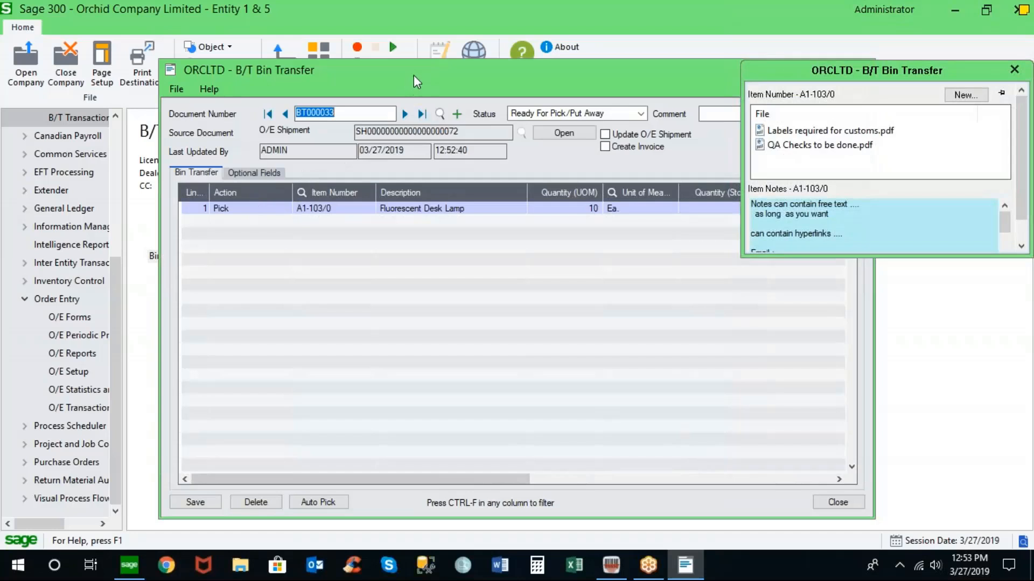
- Inspect the transfer's pick line bin and quantity details, then close it without saving changes
{"action": "left_click_drag", "start_coordinate": [413, 76], "coordinate": [267, 70]}
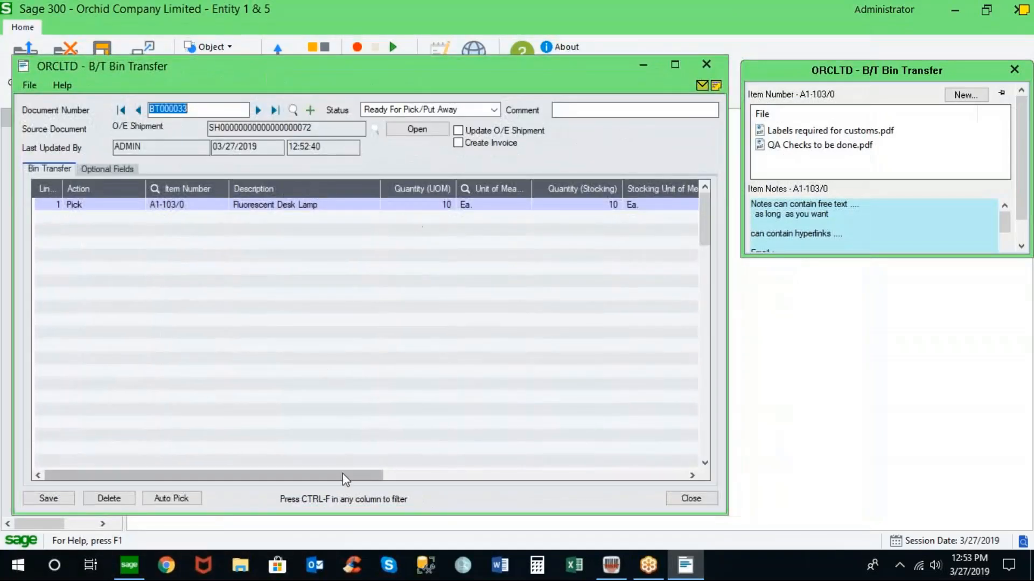
{"action": "left_click_drag", "start_coordinate": [348, 475], "coordinate": [627, 486]}
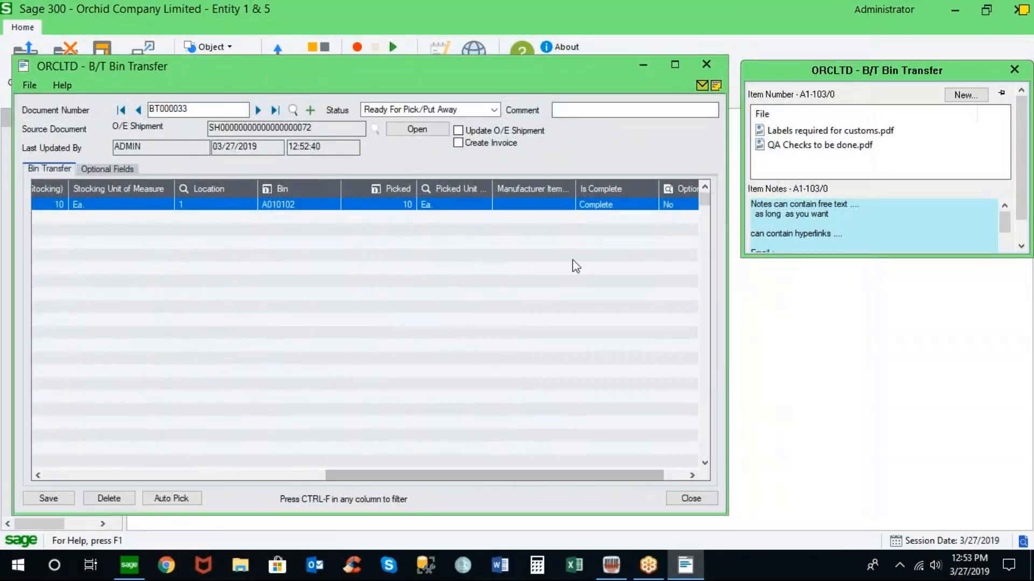
{"action": "left_click", "coordinate": [291, 206]}
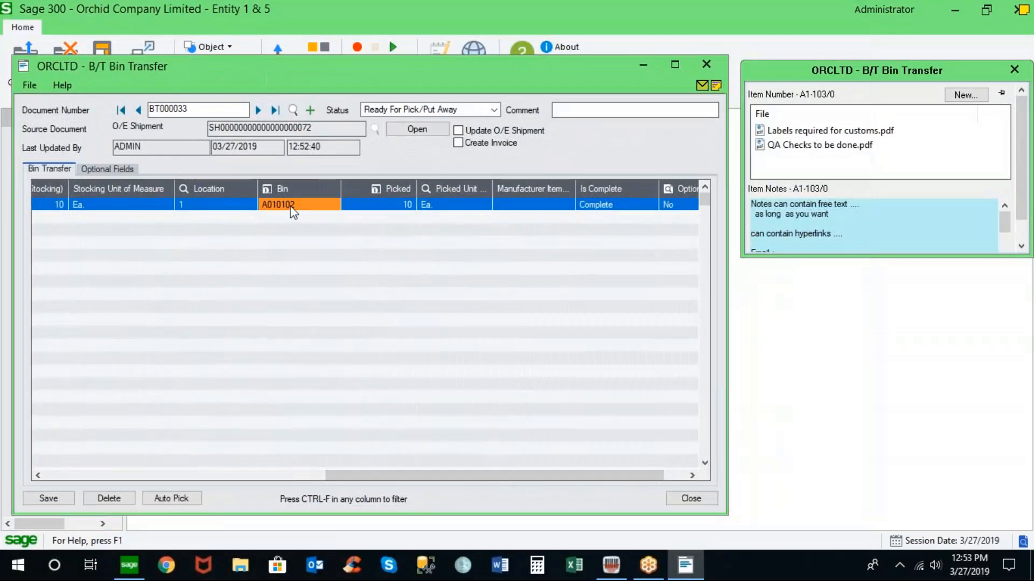
{"action": "left_click", "coordinate": [267, 192]}
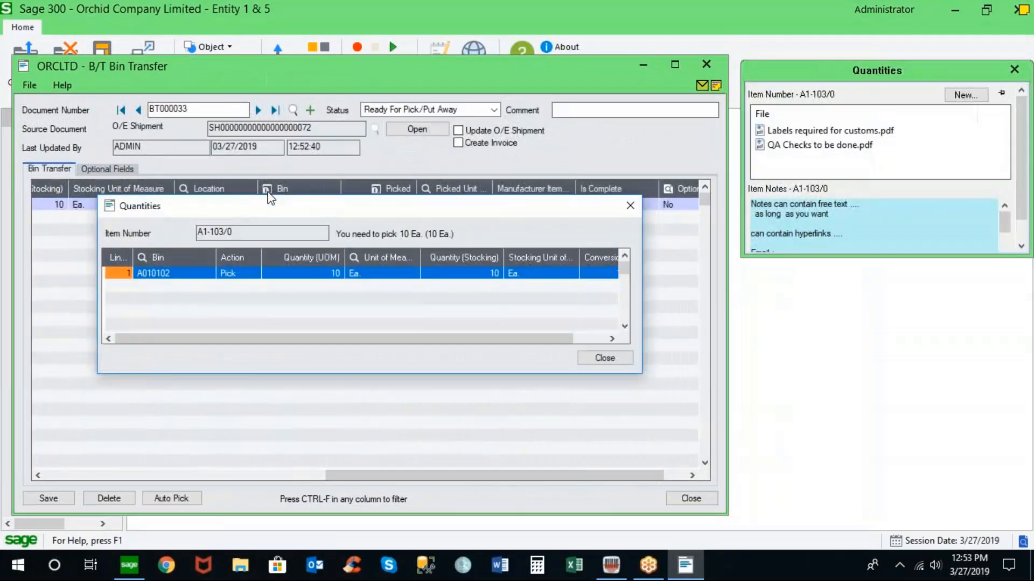
{"action": "left_click", "coordinate": [596, 354]}
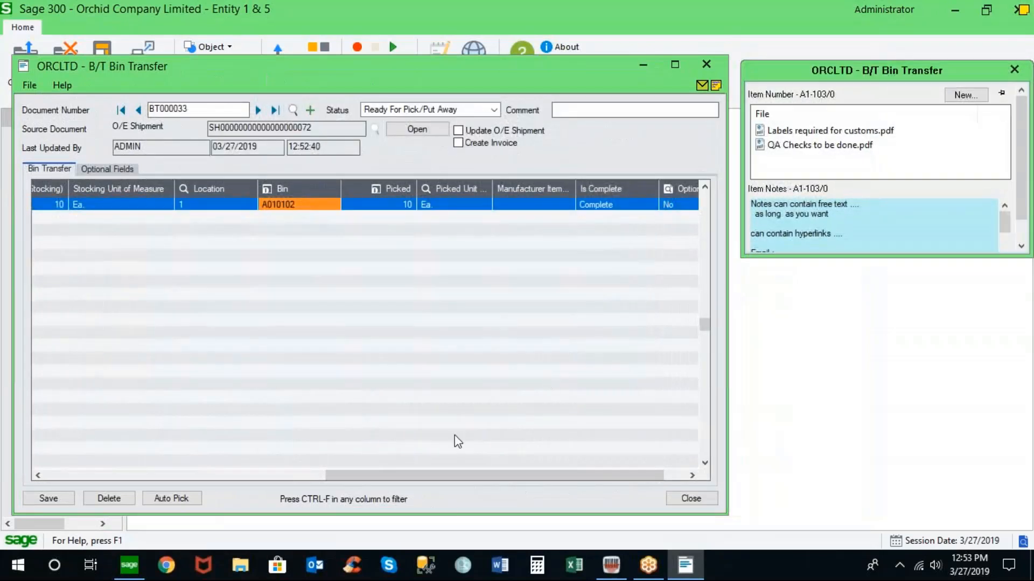
{"action": "left_click_drag", "start_coordinate": [422, 469], "coordinate": [70, 477]}
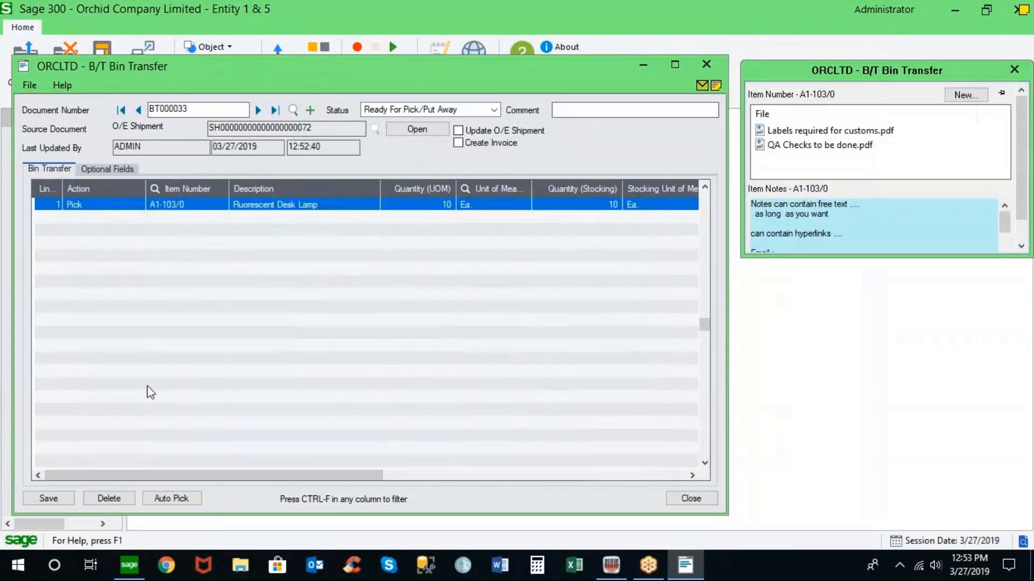
{"action": "left_click_drag", "start_coordinate": [584, 72], "coordinate": [596, 76]}
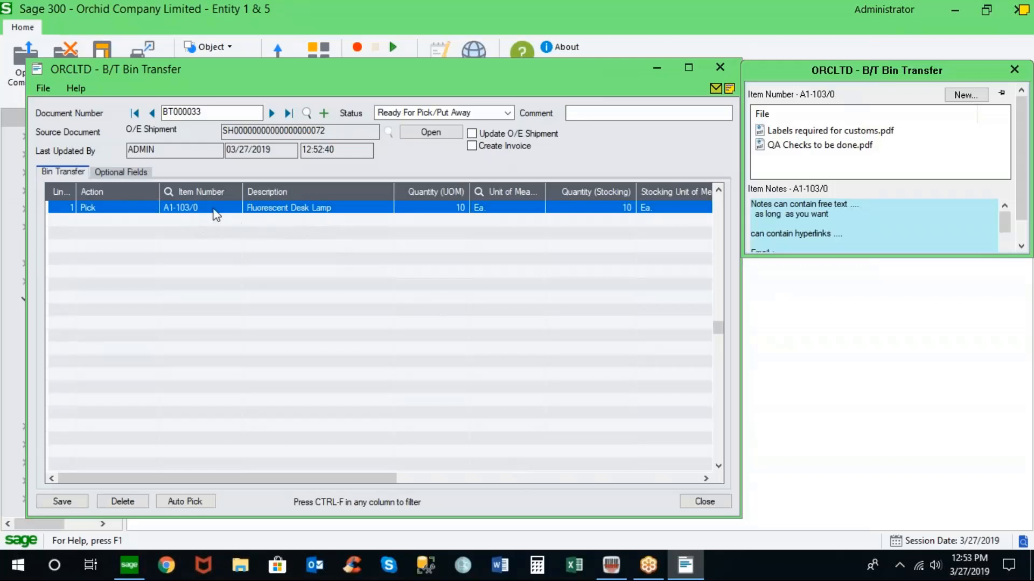
{"action": "left_click", "coordinate": [699, 501]}
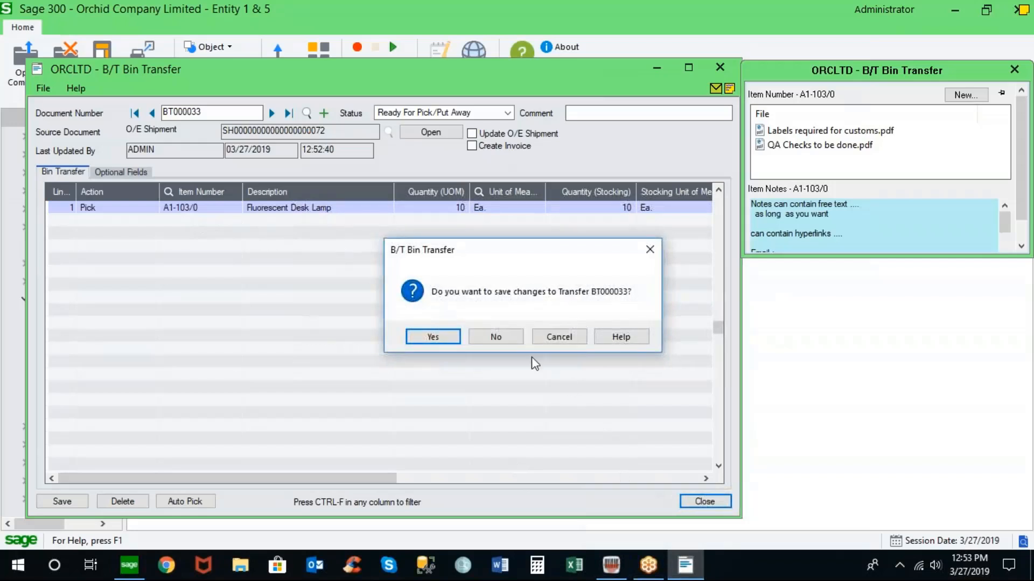
{"action": "left_click", "coordinate": [487, 339]}
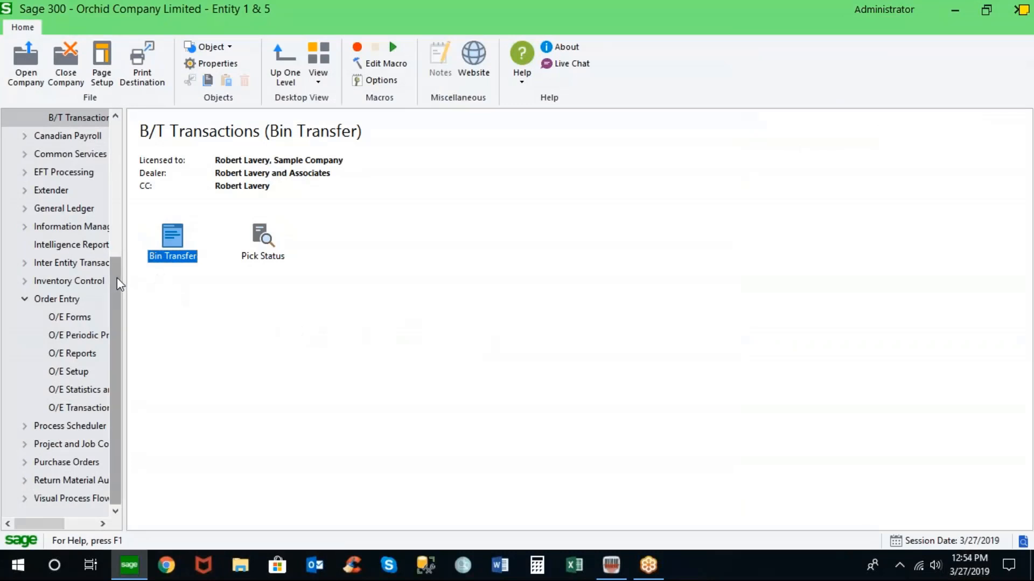
- Open O/E Picking Slips, include picking slips already printed, and print them
{"action": "mouse_move", "coordinate": [117, 277]}
{"action": "left_mouse_down"}
{"action": "mouse_move", "coordinate": [115, 266]}
{"action": "mouse_move", "coordinate": [115, 289]}
{"action": "left_mouse_up"}
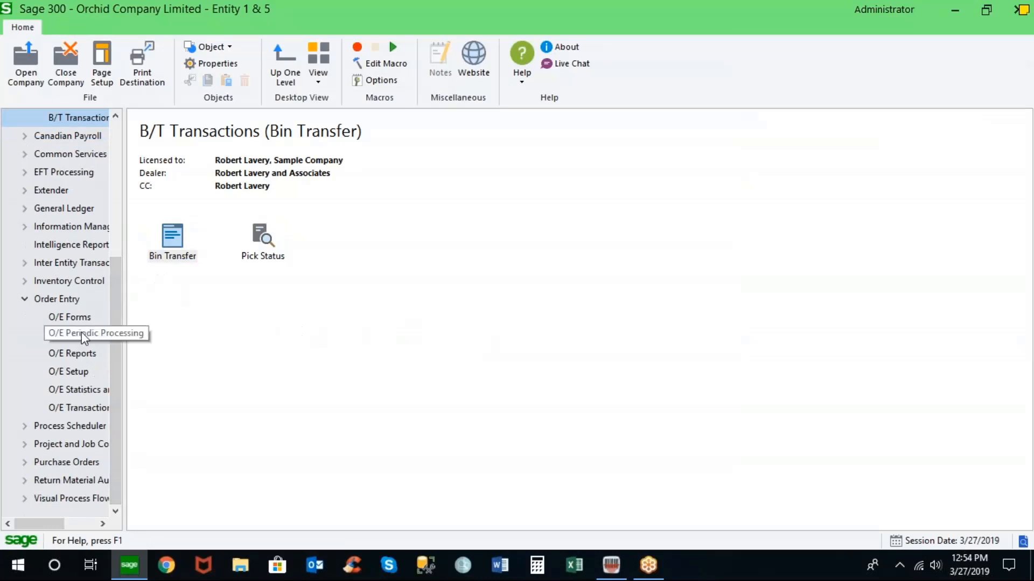
{"action": "left_click", "coordinate": [82, 318]}
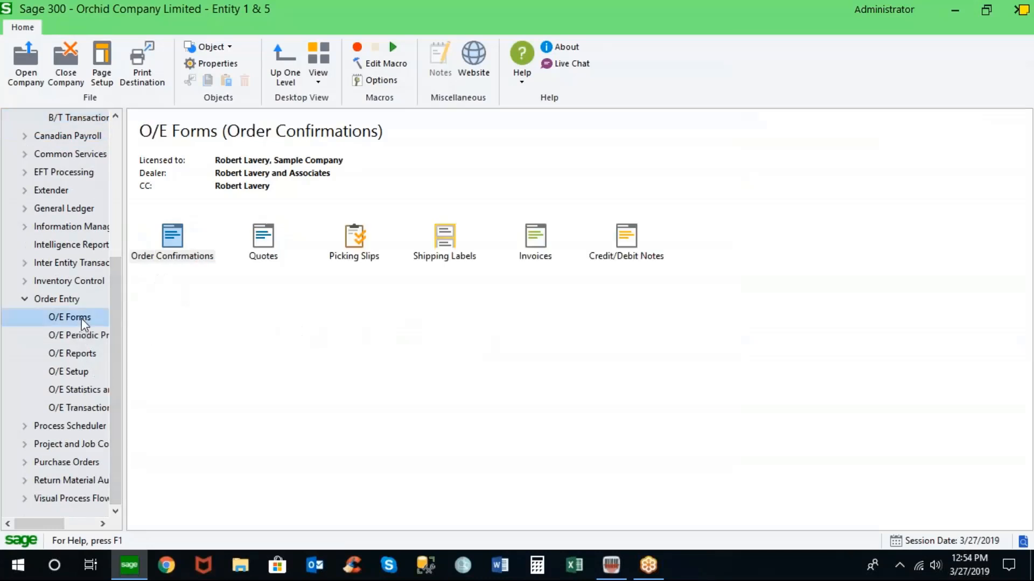
{"action": "left_click", "coordinate": [355, 238]}
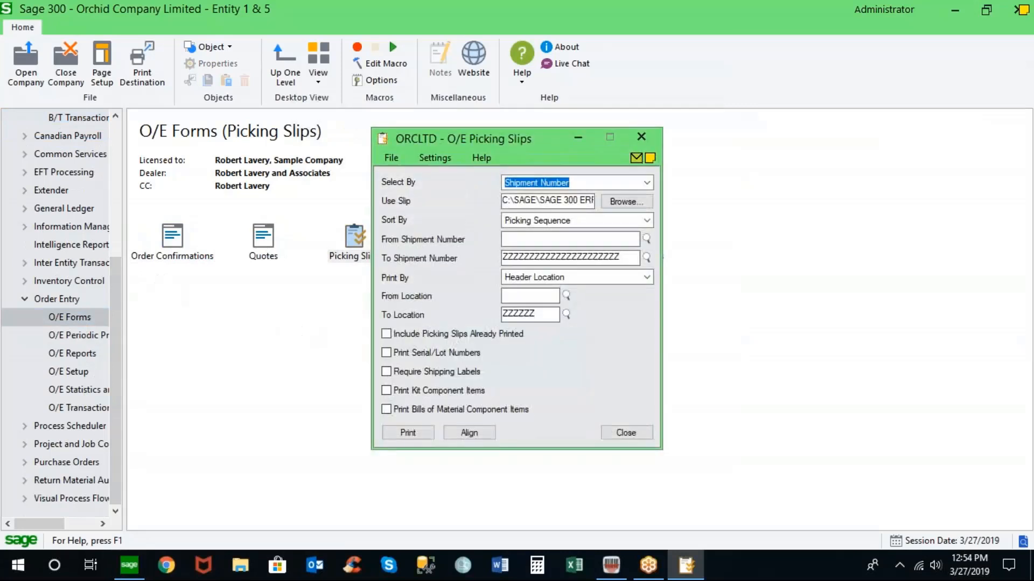
{"action": "left_click", "coordinate": [385, 335]}
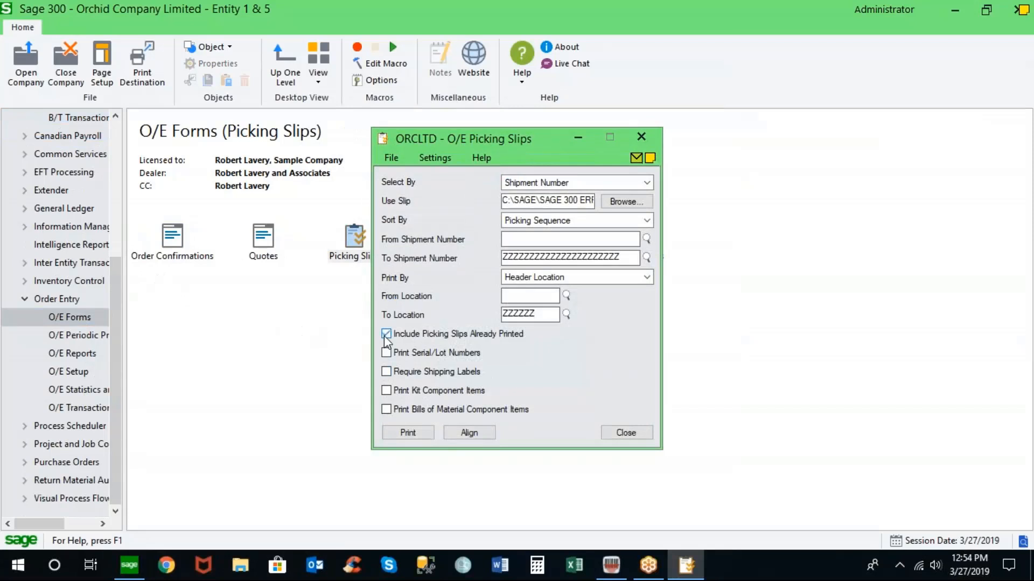
{"action": "left_click", "coordinate": [409, 434]}
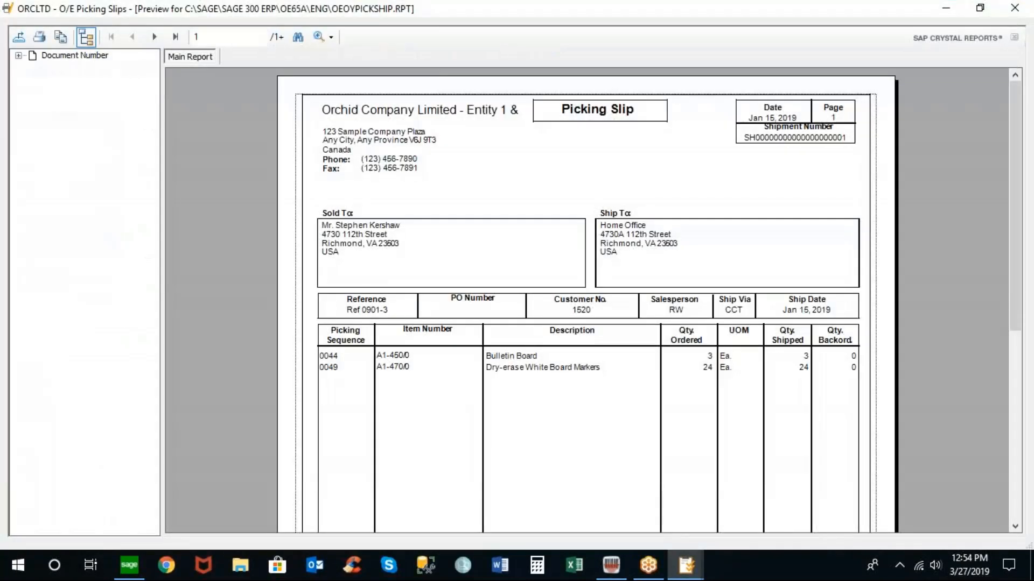
- Browse the preview to the latest shipment's picking slip to check its bin number, then close the report and dialog
{"action": "left_click", "coordinate": [18, 55]}
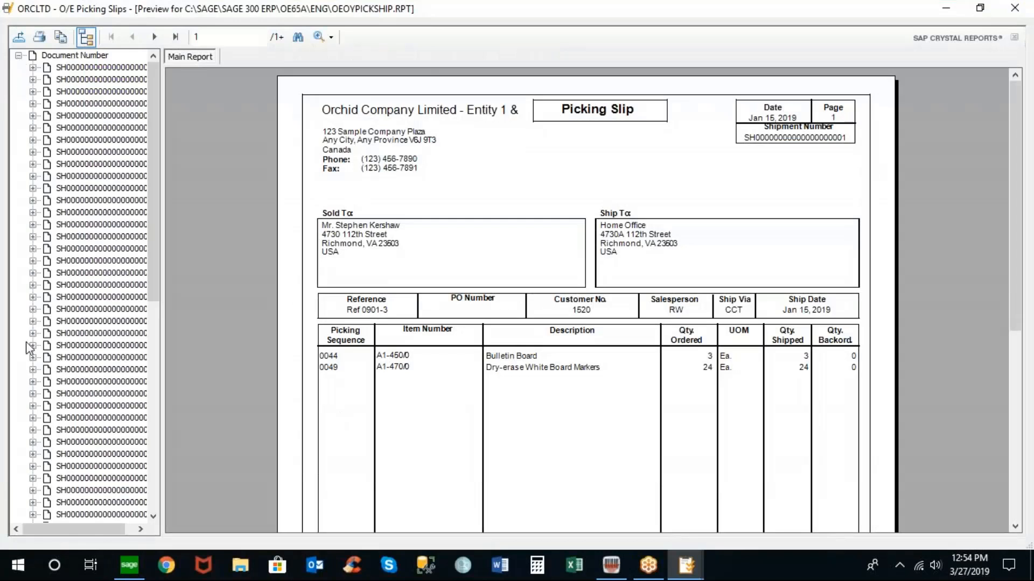
{"action": "left_click_drag", "start_coordinate": [151, 281], "coordinate": [160, 532]}
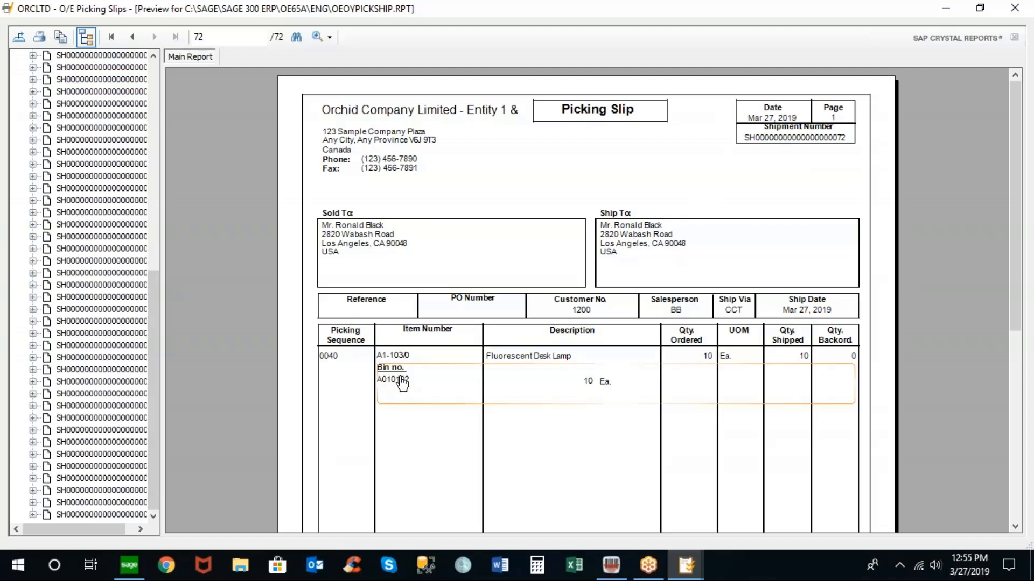
{"action": "left_click_drag", "start_coordinate": [156, 374], "coordinate": [64, 96]}
{"action": "left_click", "coordinate": [18, 55]}
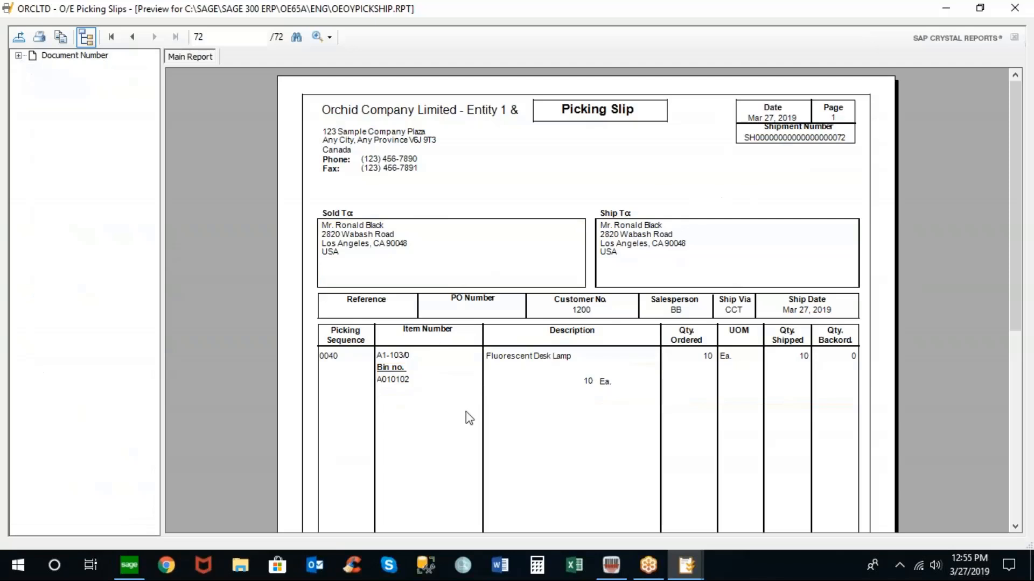
{"action": "left_click", "coordinate": [1014, 7]}
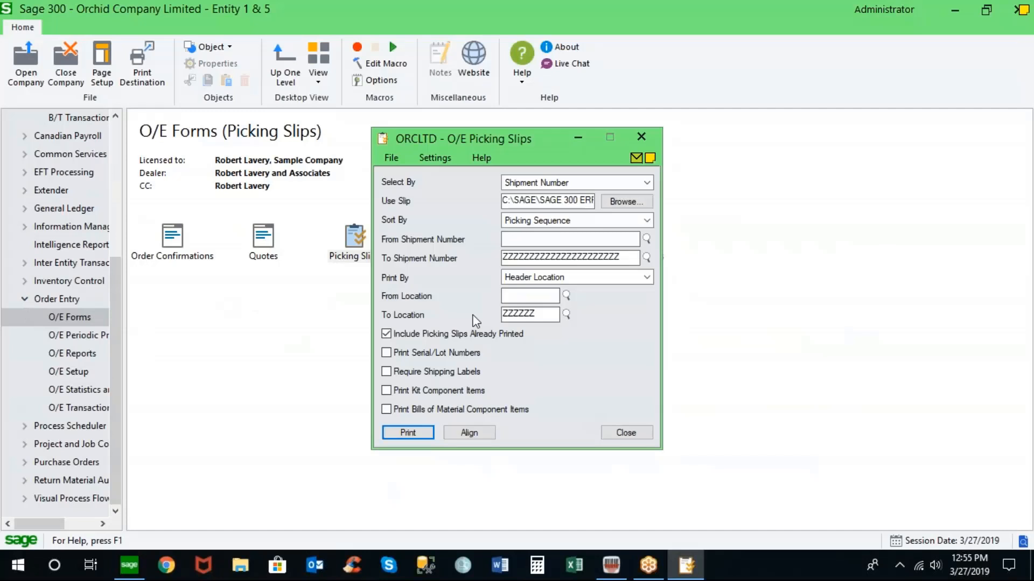
{"action": "left_click", "coordinate": [623, 434]}
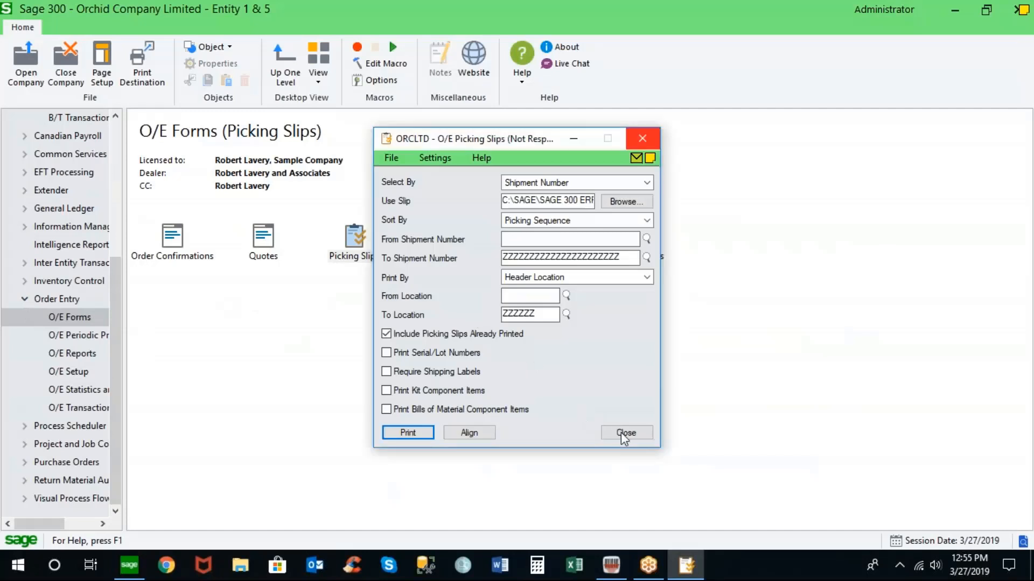
- Print the Bin Totals vs Location Totals analytical report with bin details and zero variance lines
{"action": "left_click_drag", "start_coordinate": [115, 289], "coordinate": [92, 166]}
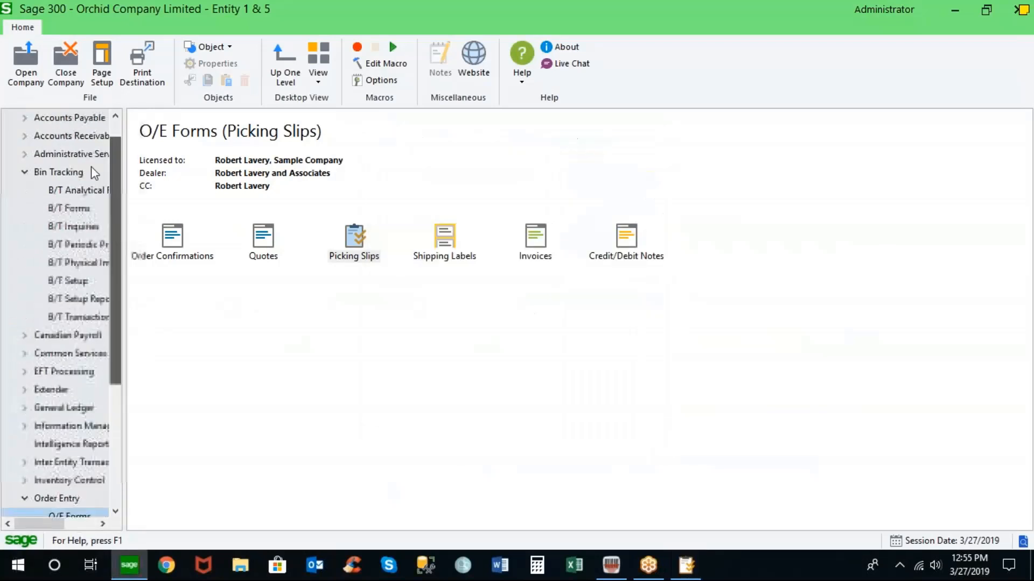
{"action": "left_click", "coordinate": [74, 265]}
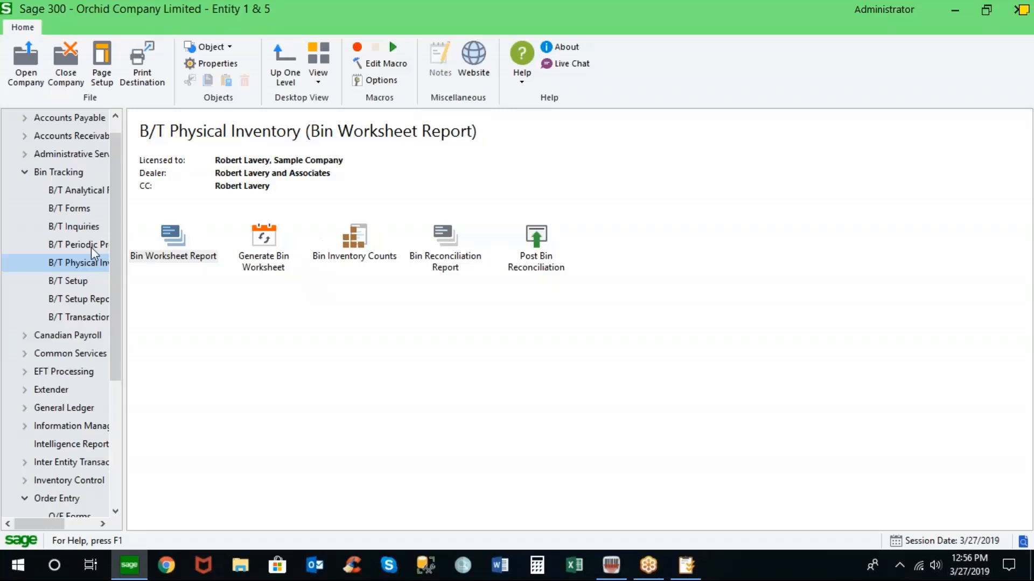
{"action": "left_click", "coordinate": [88, 194]}
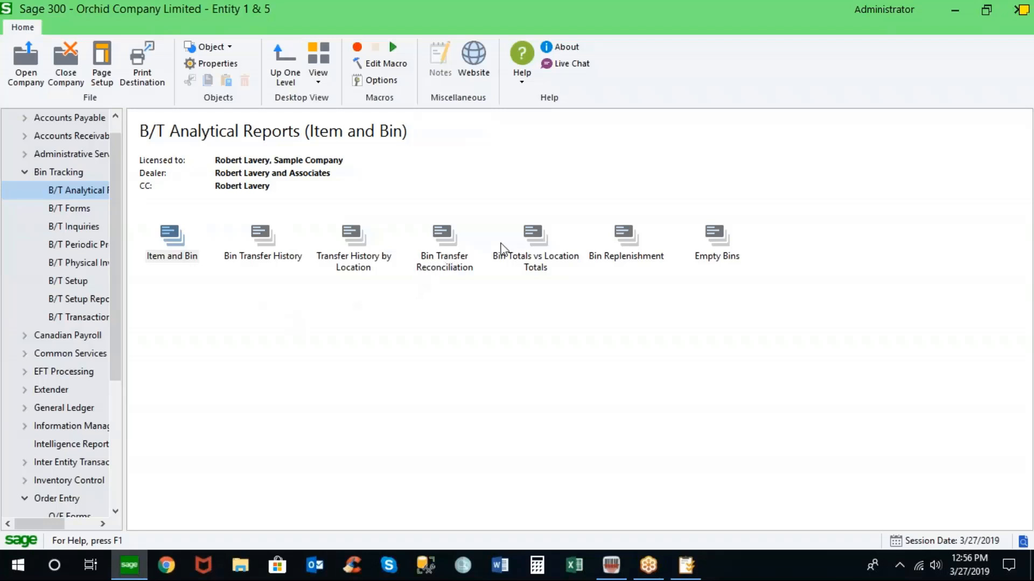
{"action": "double_click", "coordinate": [536, 236]}
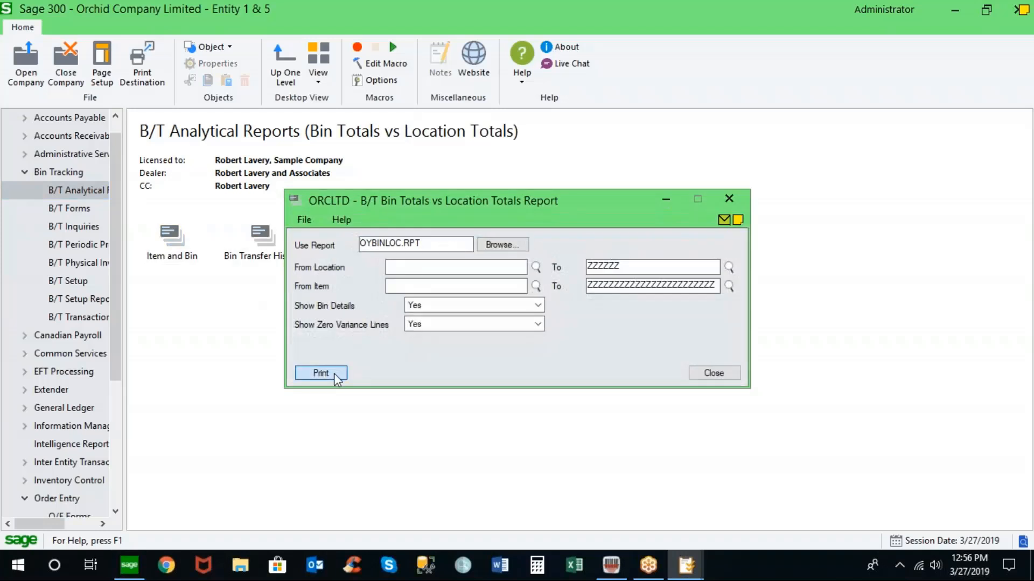
{"action": "left_click", "coordinate": [333, 373]}
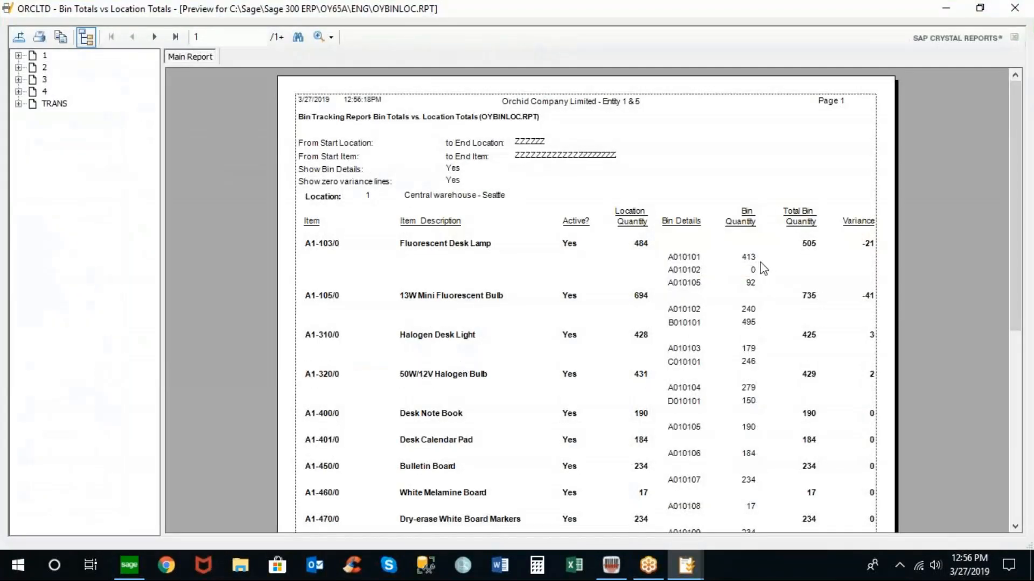
- Examine the report's location quantities, bin quantities, total bin quantities and variances for each item
{"action": "left_click", "coordinate": [751, 263]}
{"action": "left_click", "coordinate": [781, 247]}
{"action": "left_click", "coordinate": [868, 248]}
{"action": "left_click", "coordinate": [640, 246]}
{"action": "left_click", "coordinate": [805, 248]}
{"action": "left_click", "coordinate": [813, 297]}
{"action": "left_click", "coordinate": [646, 297]}
{"action": "left_click", "coordinate": [806, 297]}
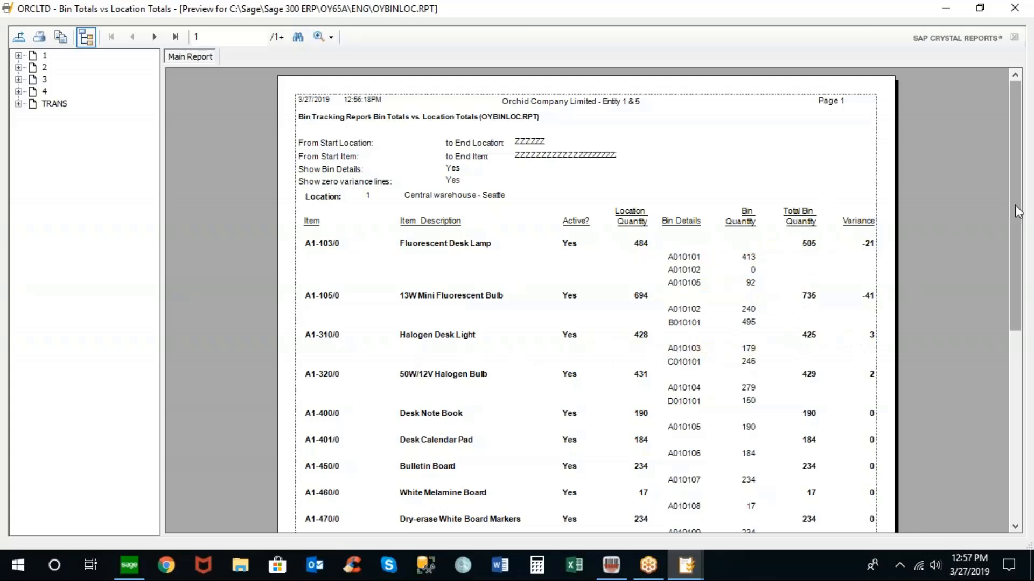
{"action": "left_click_drag", "start_coordinate": [1015, 204], "coordinate": [1013, 344]}
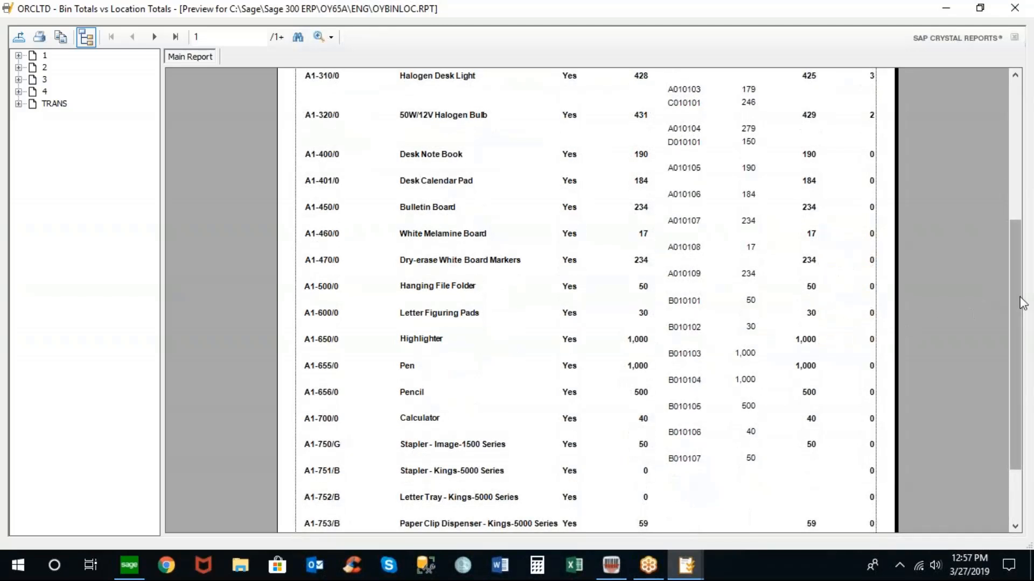
{"action": "left_click_drag", "start_coordinate": [1017, 295], "coordinate": [999, 189]}
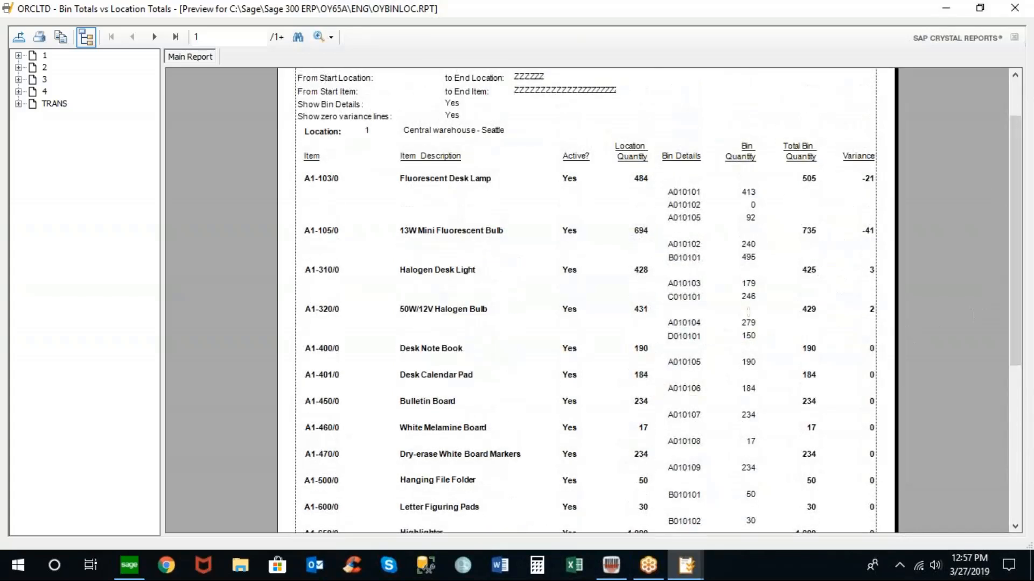
- Close the report preview and the Bin Totals vs Location Totals report dialog
{"action": "left_click", "coordinate": [864, 187]}
{"action": "left_click", "coordinate": [1014, 8]}
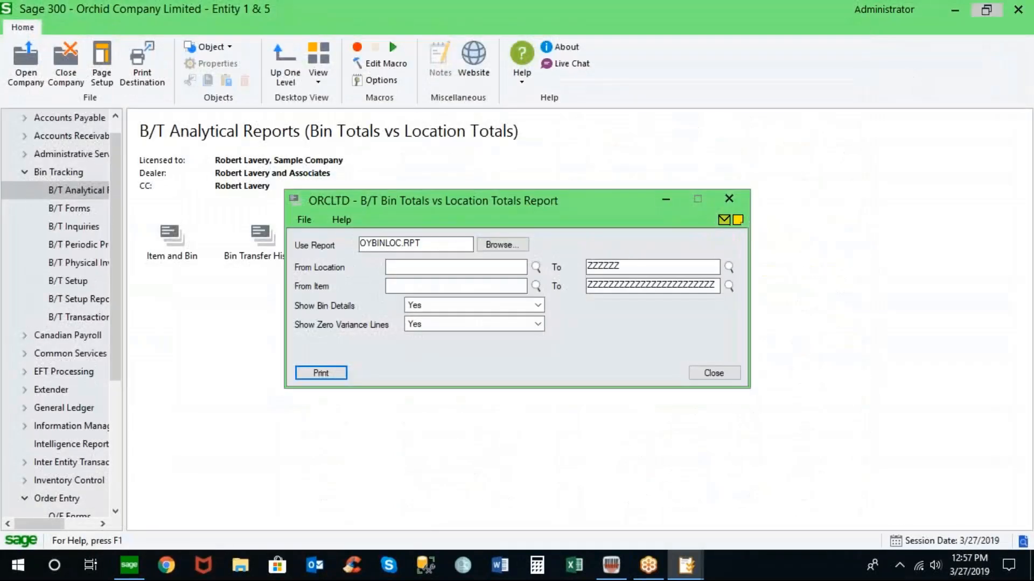
{"action": "left_click", "coordinate": [714, 373]}
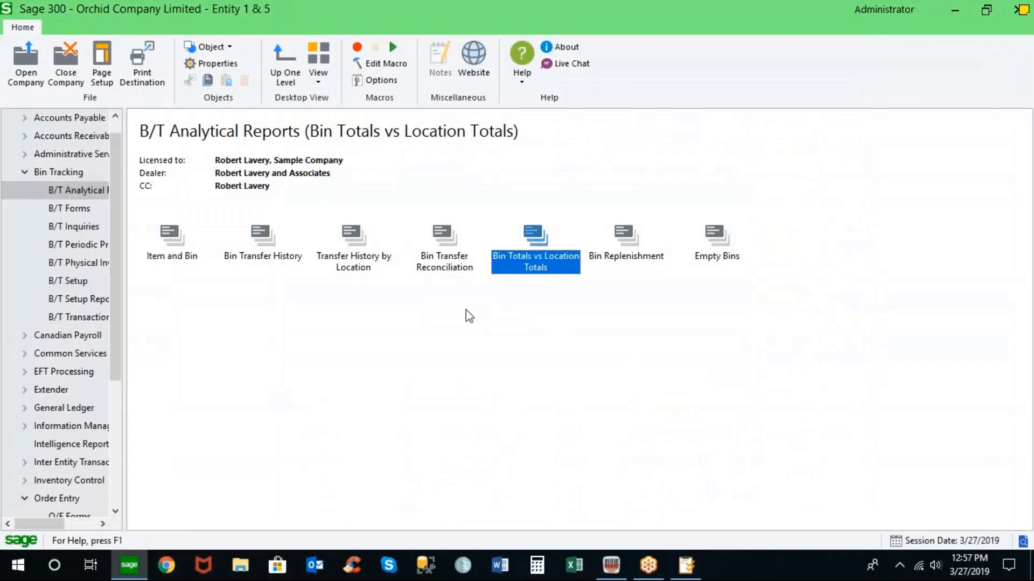
- Print the Empty Bins analytical report for all locations and bins, then close its preview and dialog
{"action": "left_click", "coordinate": [621, 237]}
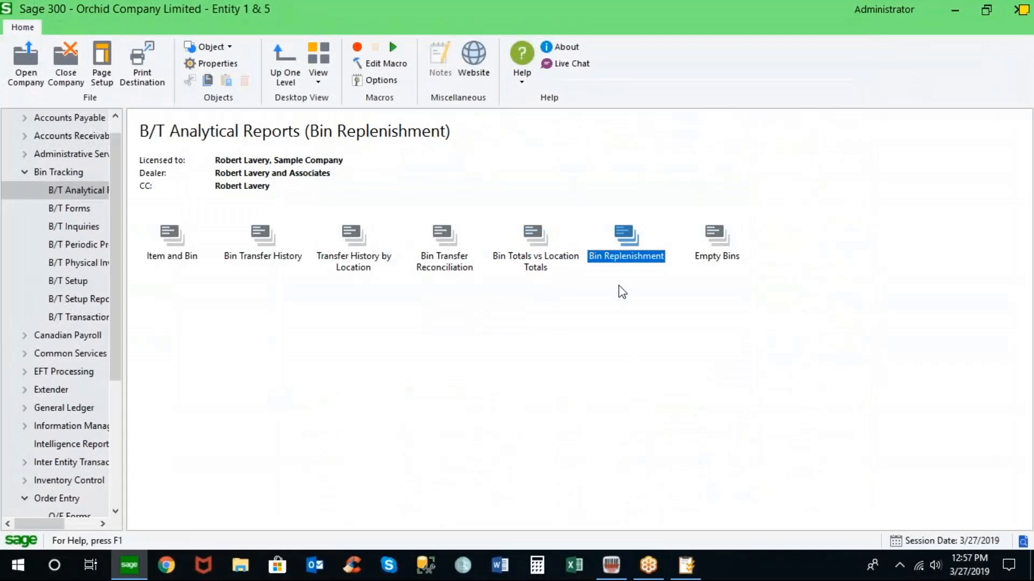
{"action": "double_click", "coordinate": [716, 237]}
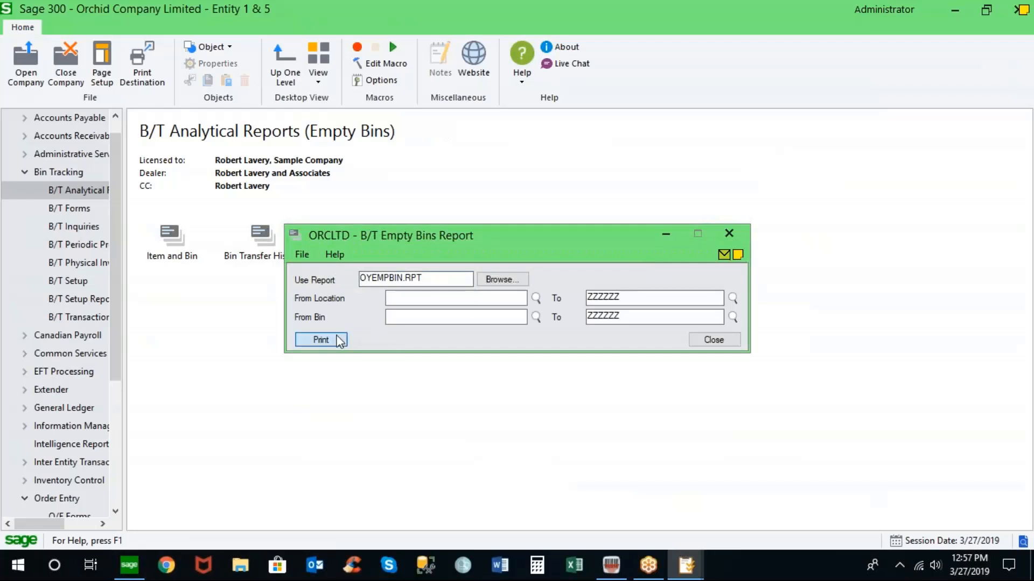
{"action": "left_click", "coordinate": [340, 340]}
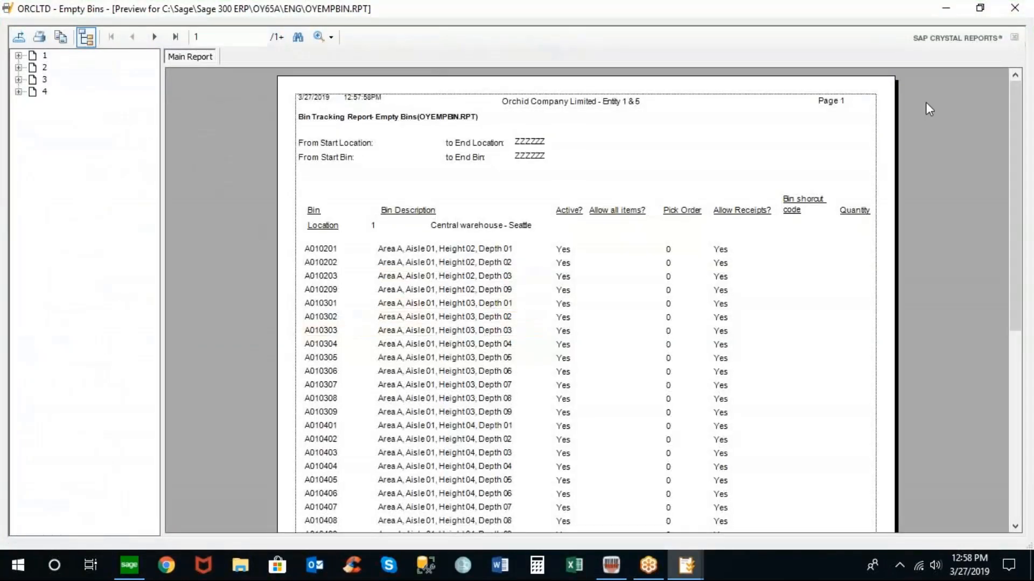
{"action": "left_click", "coordinate": [1016, 9]}
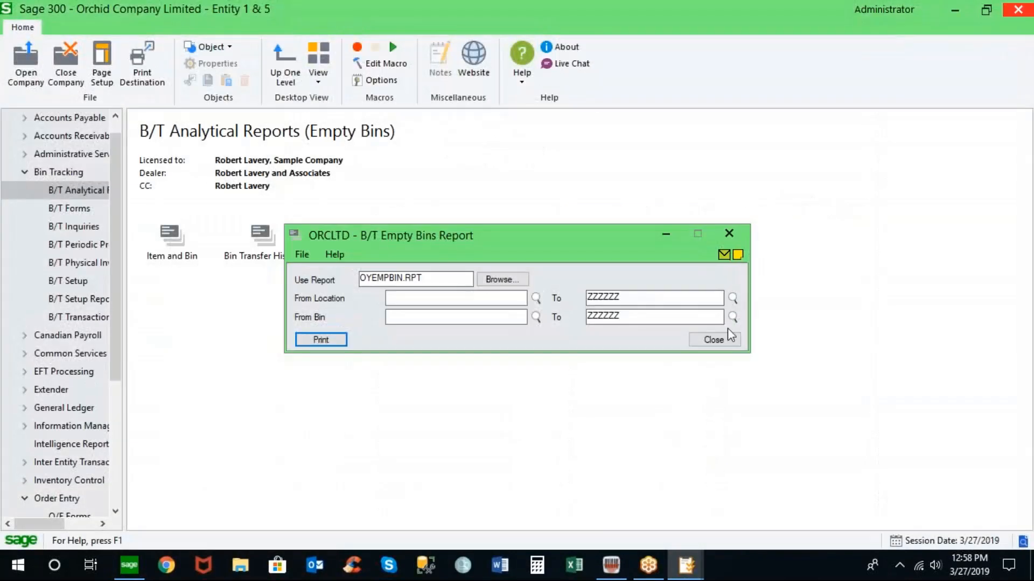
{"action": "left_click", "coordinate": [716, 338]}
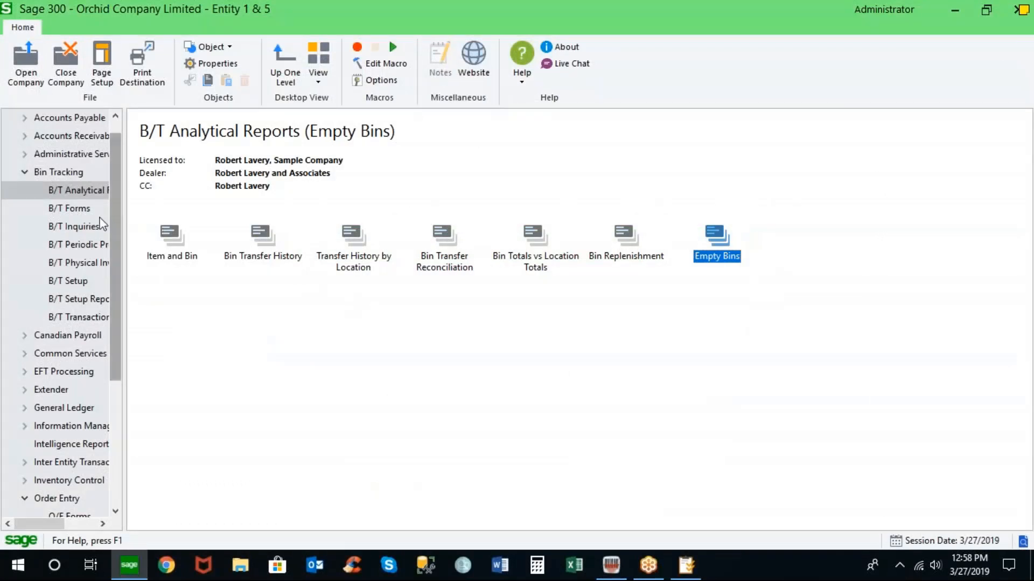
- Browse the Bin Tracking forms, periodic processing and inquiries folders, and open the Item and Bin Inquiry
{"action": "left_click", "coordinate": [84, 211]}
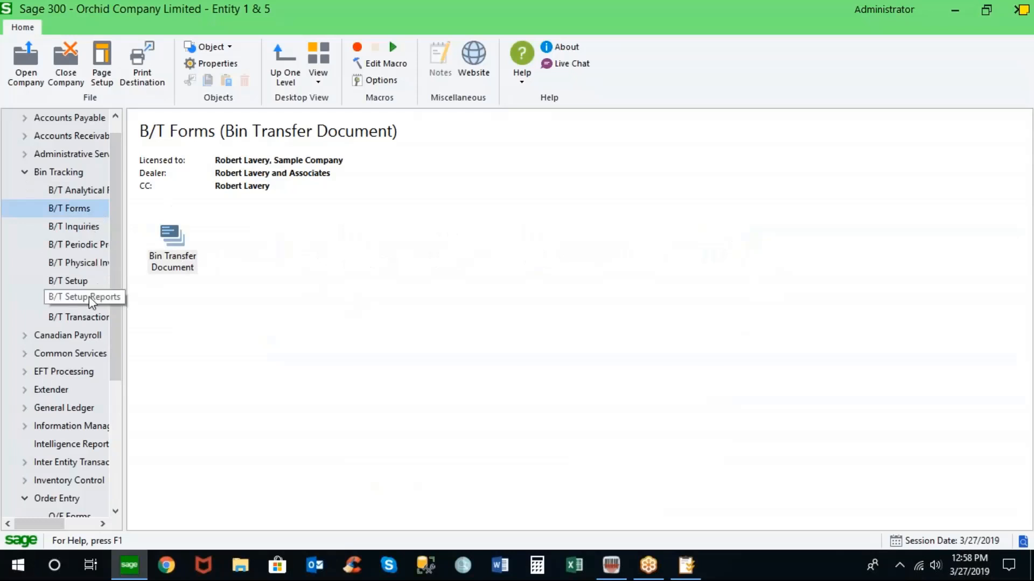
{"action": "left_click", "coordinate": [92, 245]}
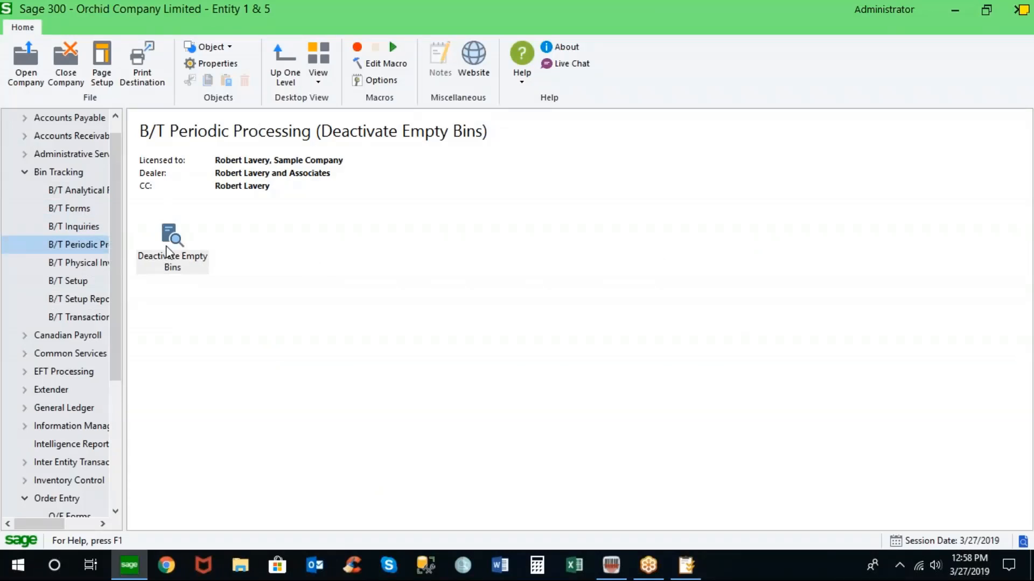
{"action": "left_click", "coordinate": [79, 229]}
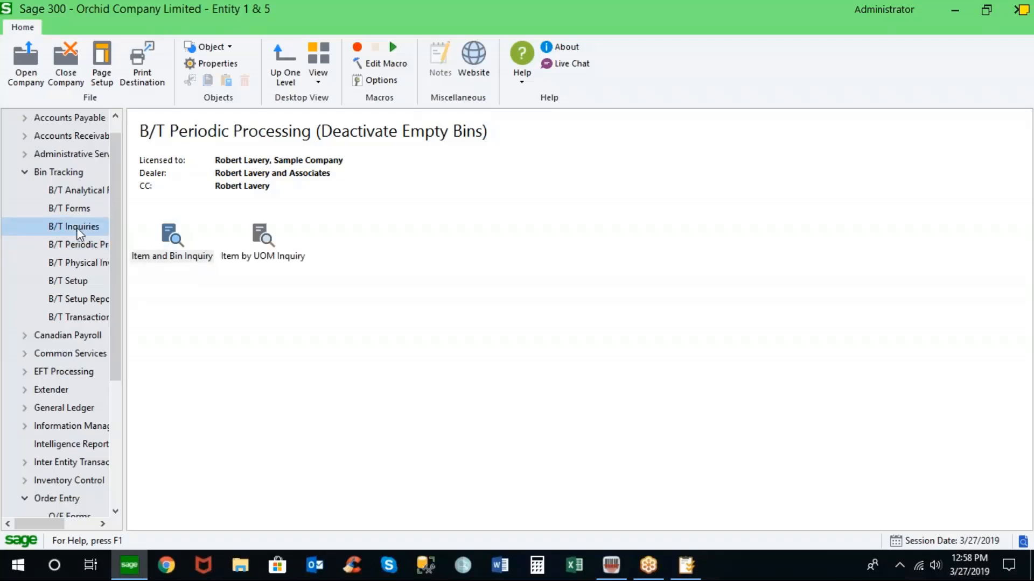
{"action": "double_click", "coordinate": [192, 253]}
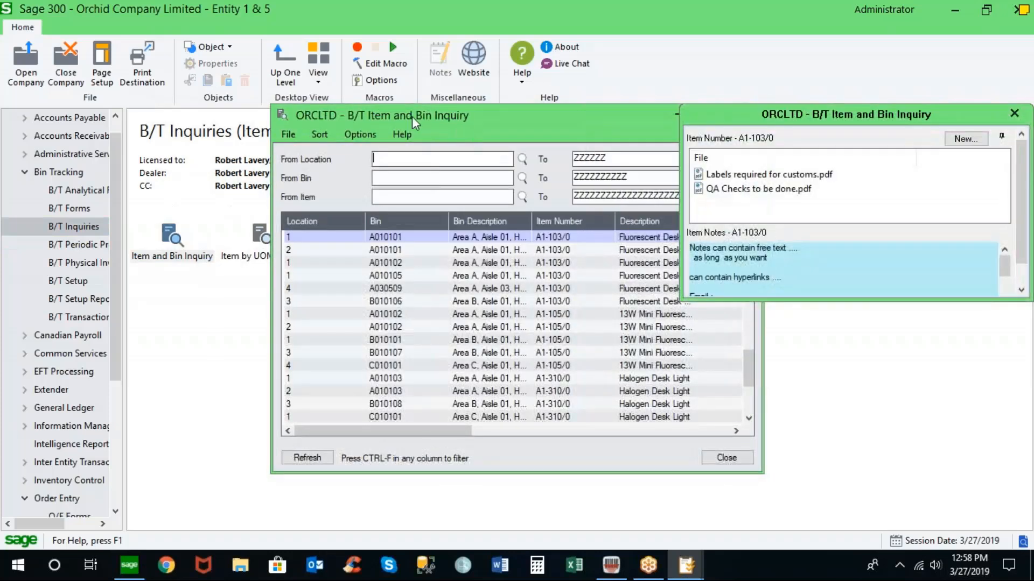
{"action": "left_click_drag", "start_coordinate": [469, 121], "coordinate": [389, 112]}
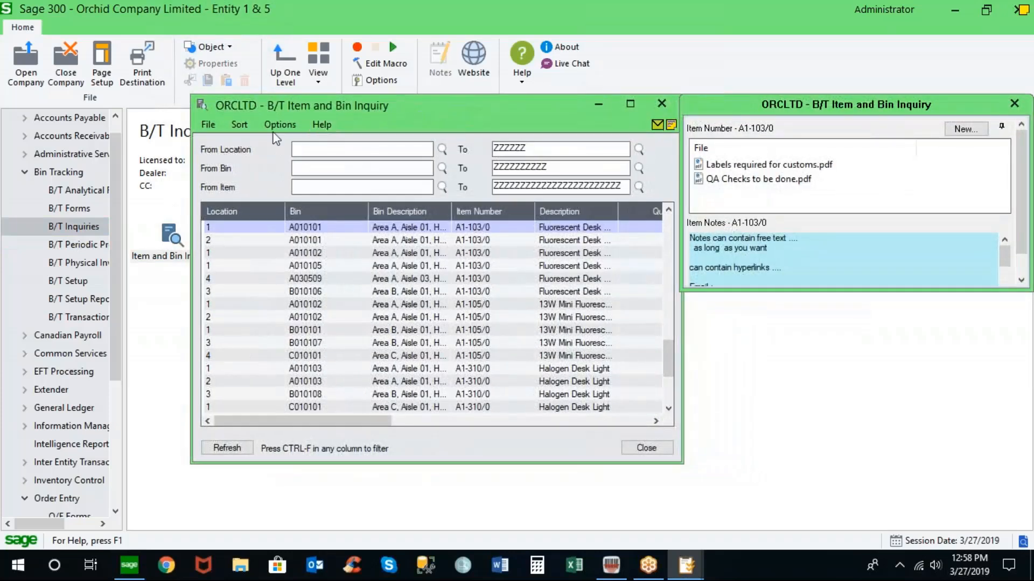
- Sort the inquiry by Location, Bin, Item and scroll across to its stocking quantity, I/C quantity and variance columns
{"action": "left_click", "coordinate": [239, 125]}
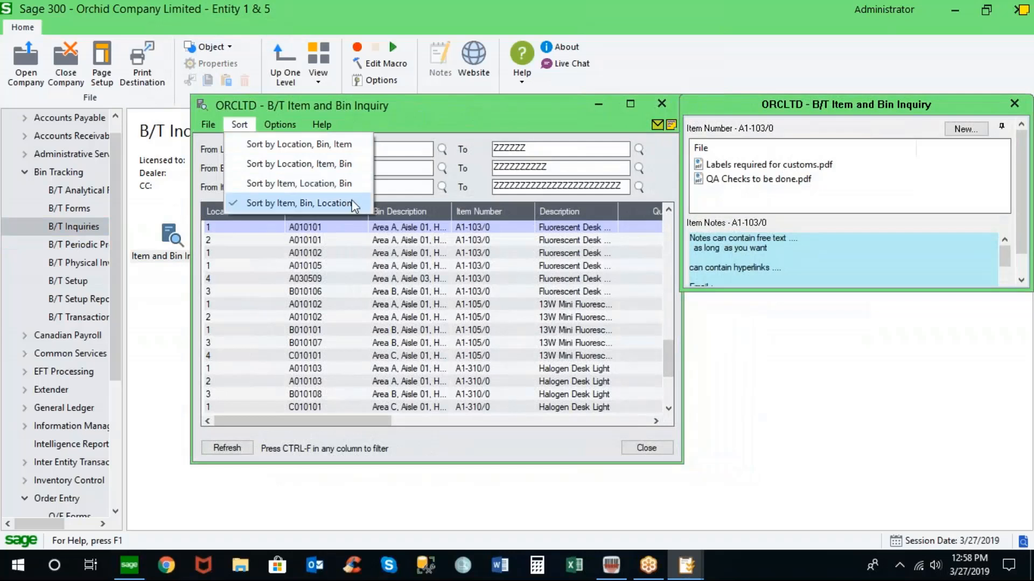
{"action": "left_click", "coordinate": [311, 166]}
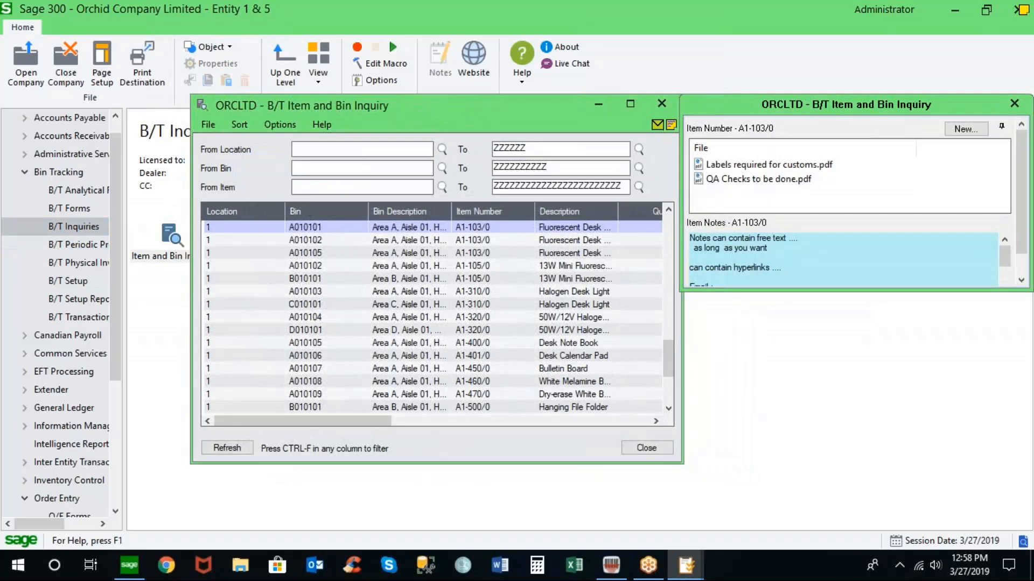
{"action": "left_click", "coordinate": [239, 125]}
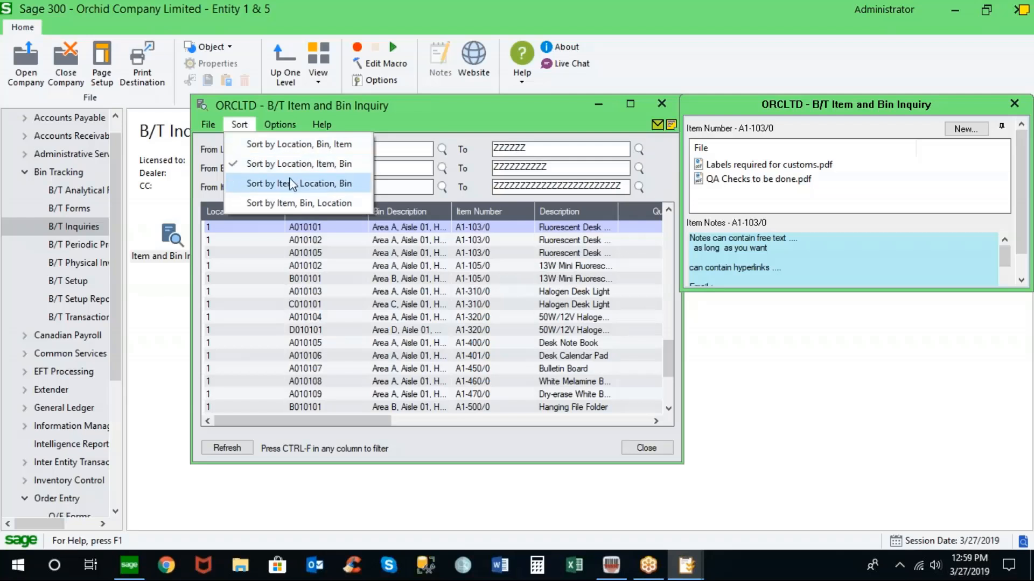
{"action": "left_click", "coordinate": [301, 144]}
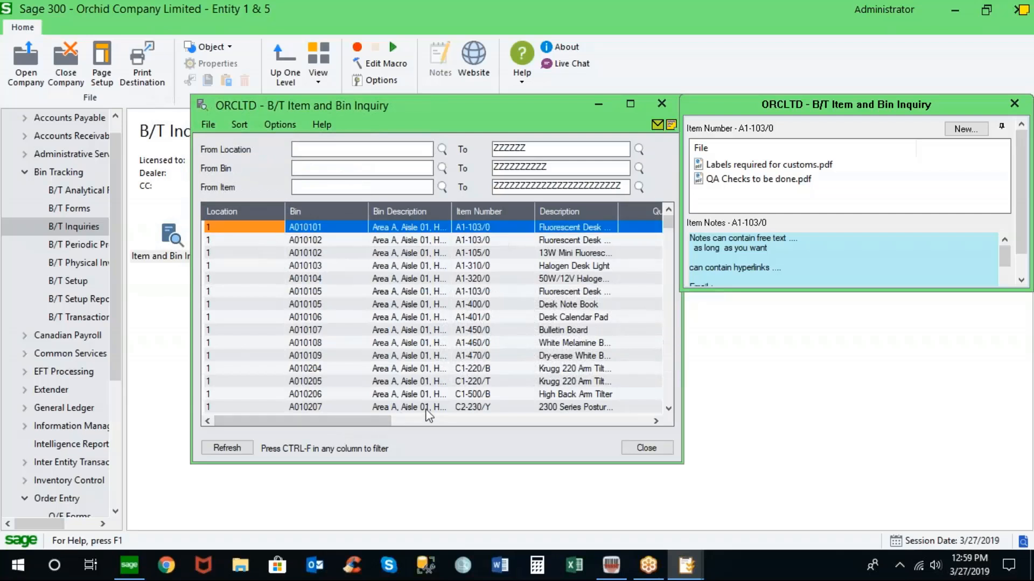
{"action": "left_click", "coordinate": [466, 421]}
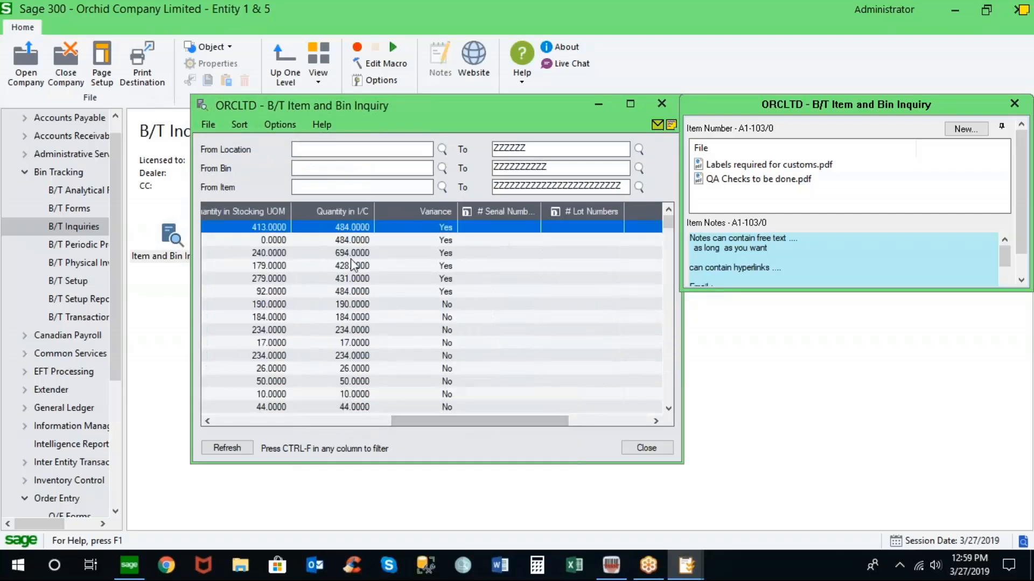
{"action": "left_click_drag", "start_coordinate": [502, 416], "coordinate": [281, 412]}
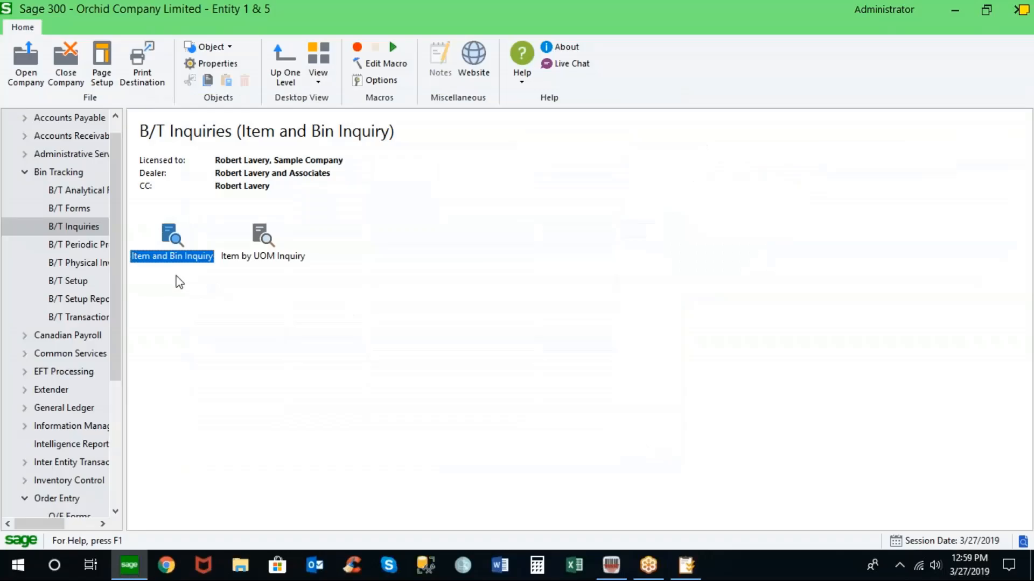